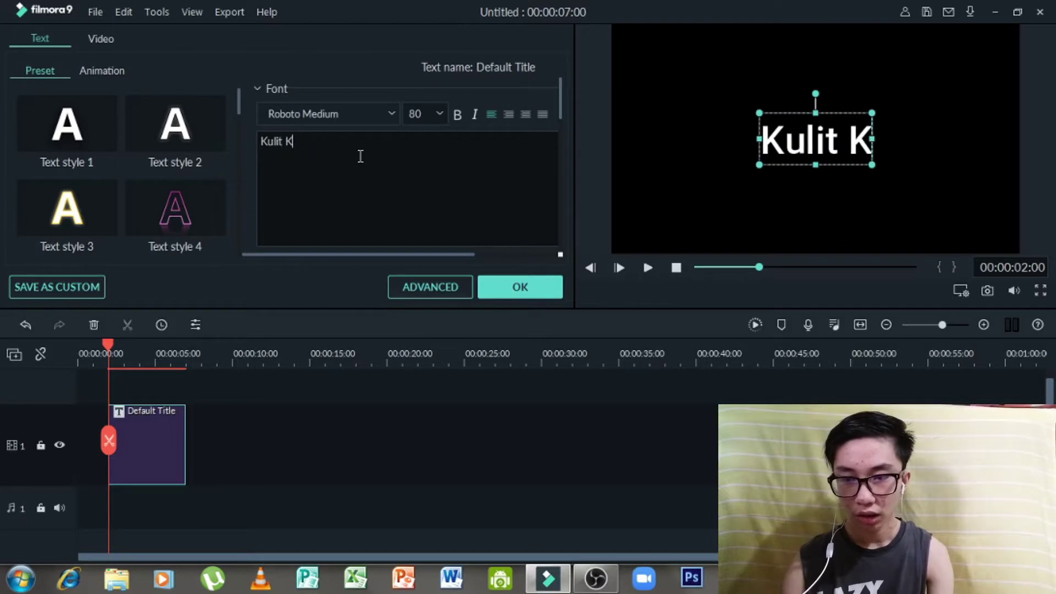
Complete the title text as "Kulit Kids" with "Production" on a second line, and centre-align it.
key("Return")
type("Production")
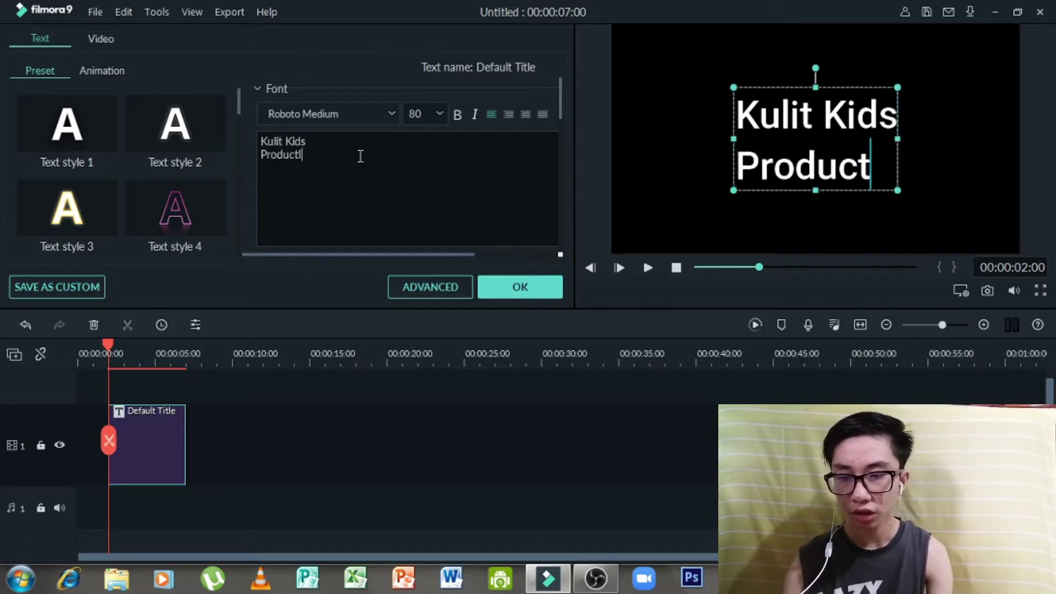
left_click(525, 114)
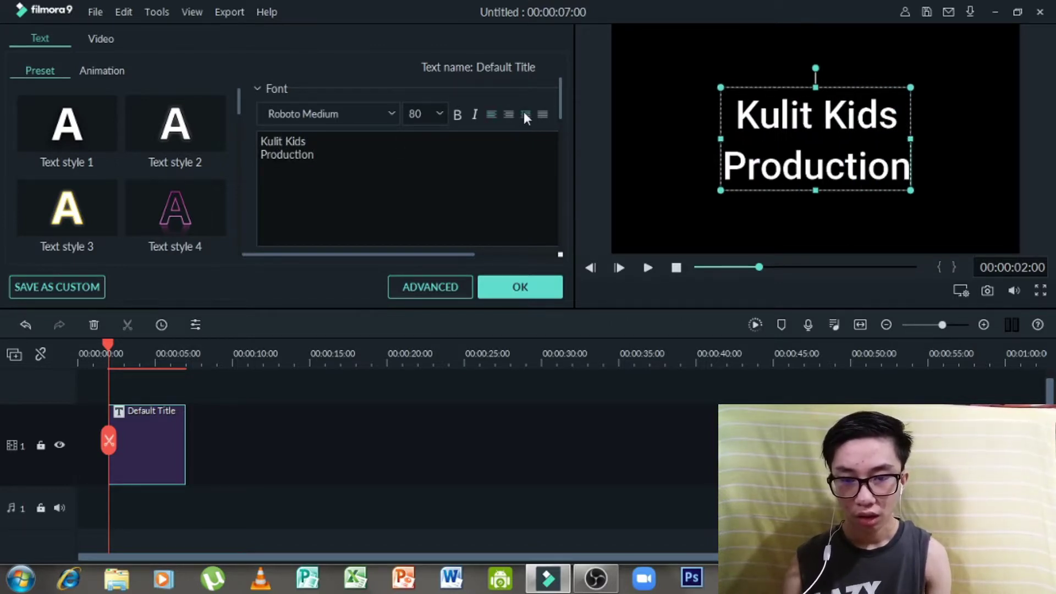
Set the title's font to Thinking Of Betty and accept the text changes.
left_click(362, 112)
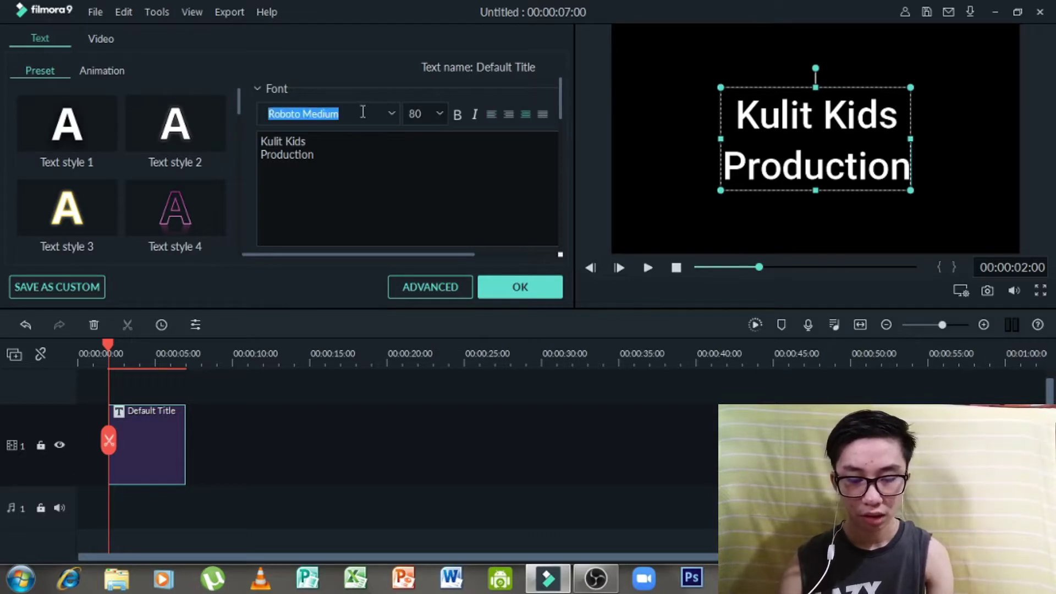
type("the")
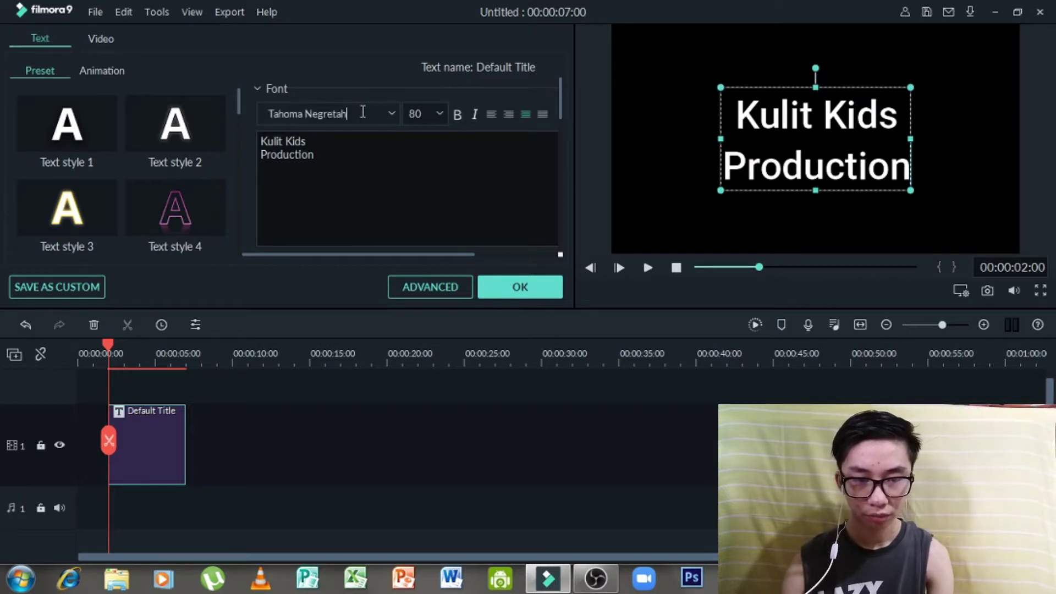
type("thinking Of Betty")
key("Return")
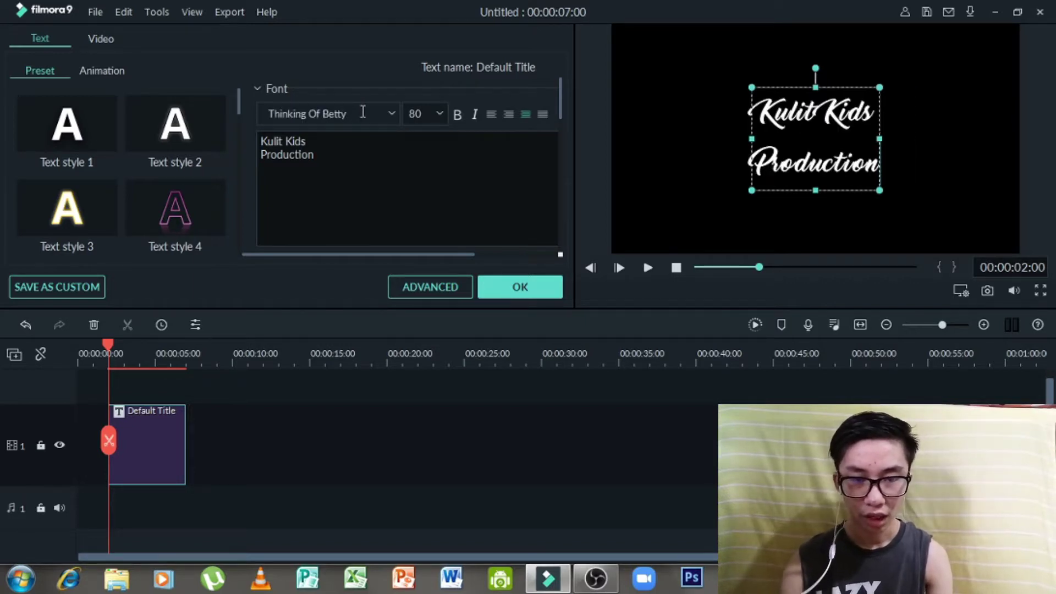
left_click(538, 287)
left_click_drag(790, 144, 790, 144)
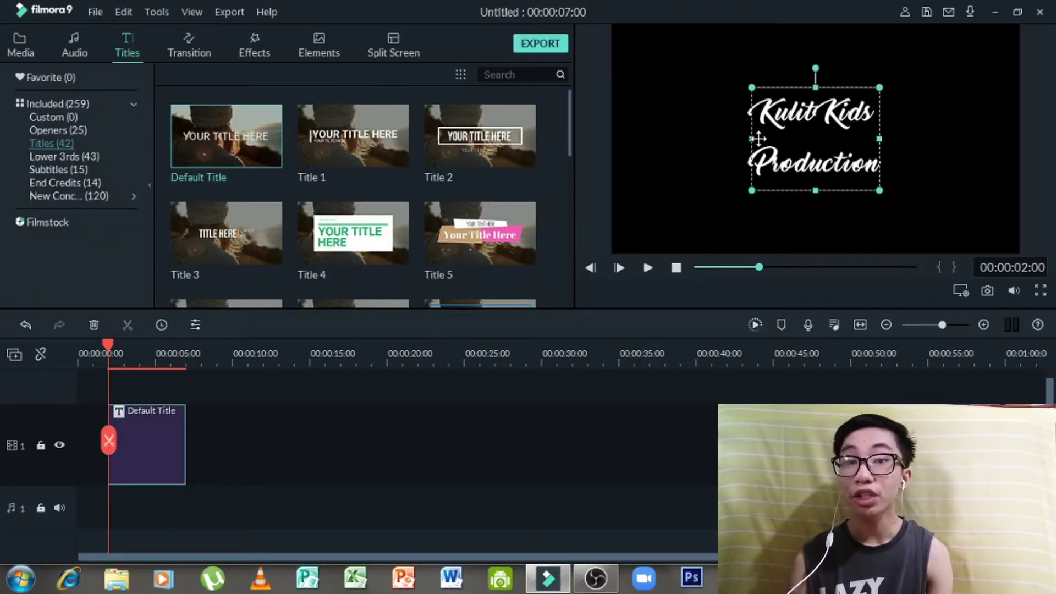
mouse_move(808, 139)
left_mouse_down()
mouse_move(787, 142)
mouse_move(792, 156)
mouse_move(784, 150)
mouse_move(796, 149)
left_mouse_up()
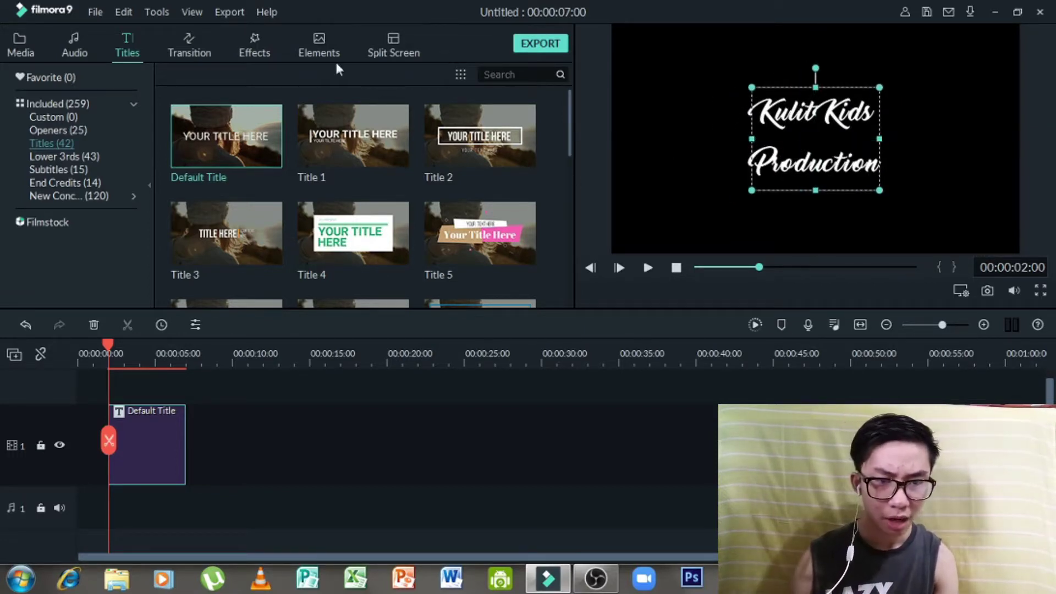
Browse the LUT effects, the special effects elements with a preview of Airplane1, and the transitions library.
left_click(264, 48)
left_click(116, 157)
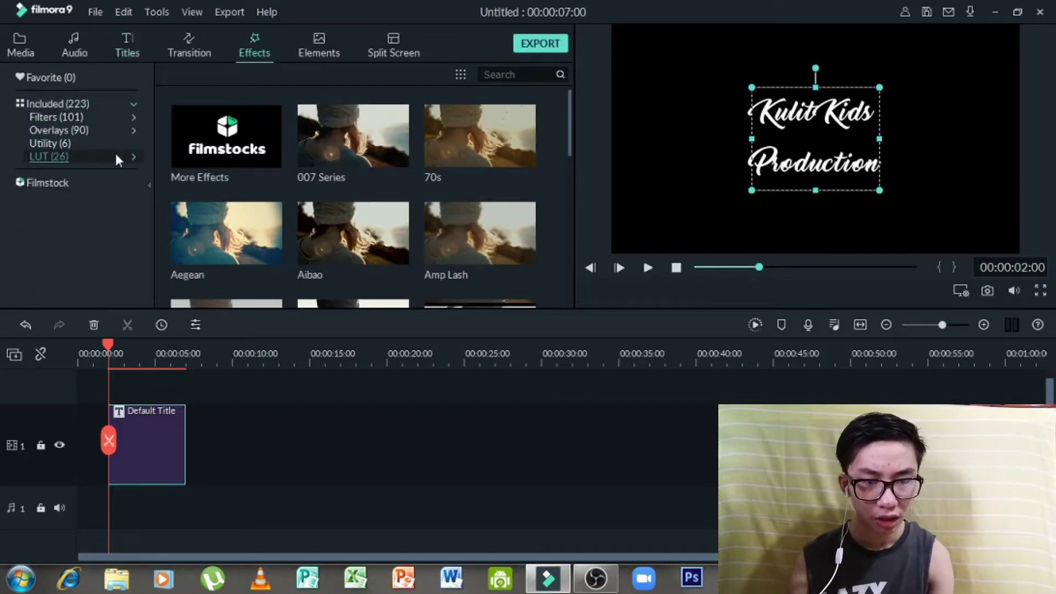
left_click(135, 154)
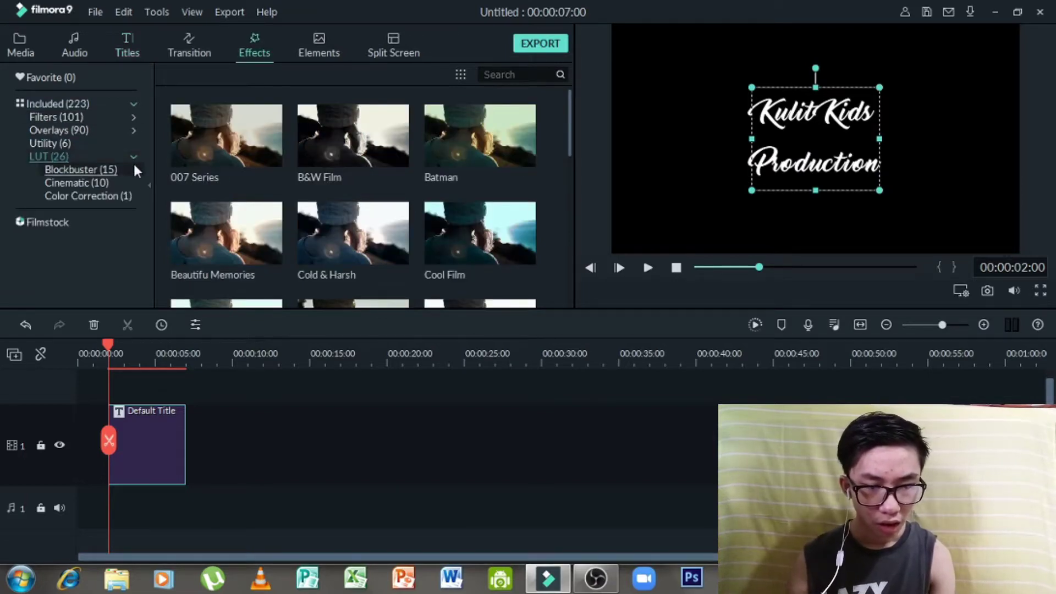
left_click(320, 47)
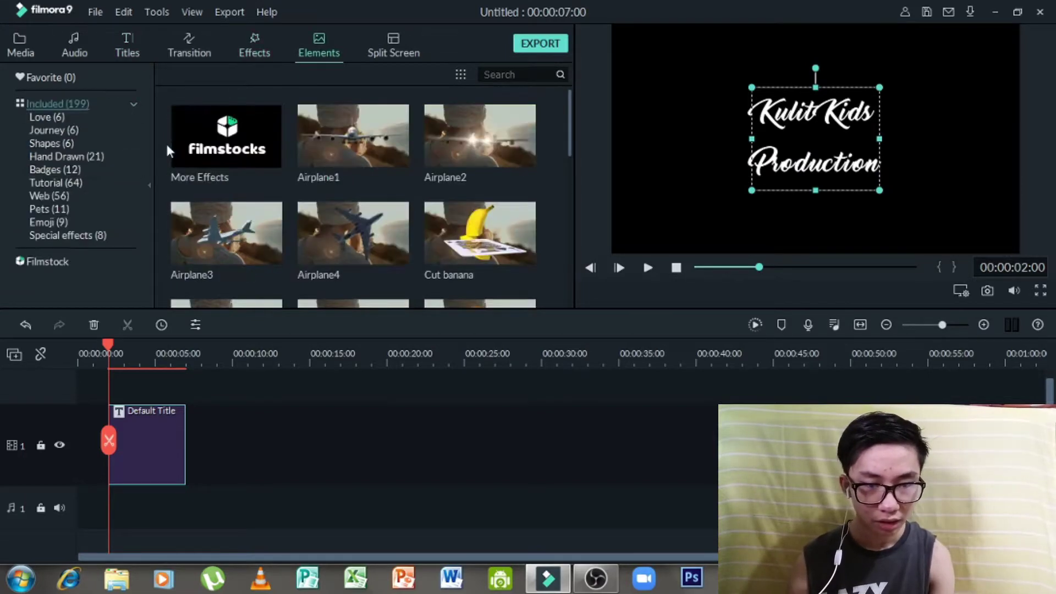
left_click(91, 223)
left_click(93, 232)
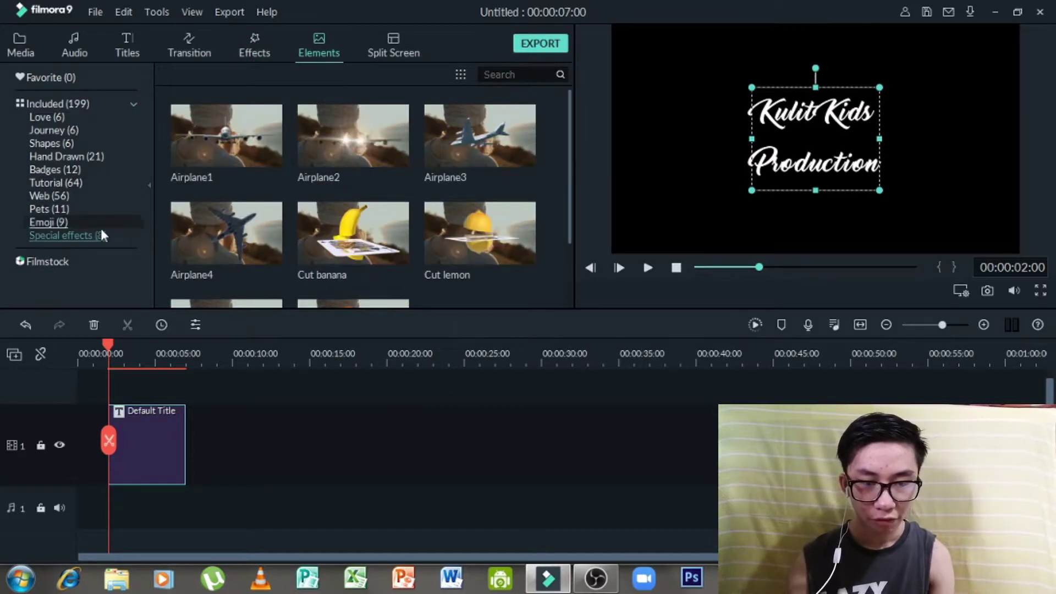
left_click(262, 140)
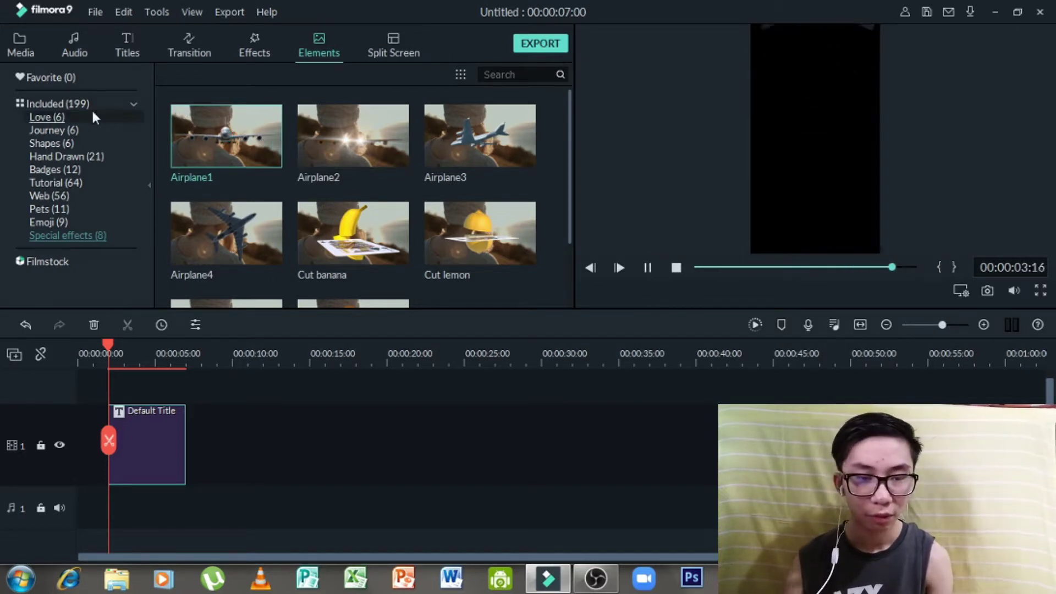
left_click(174, 45)
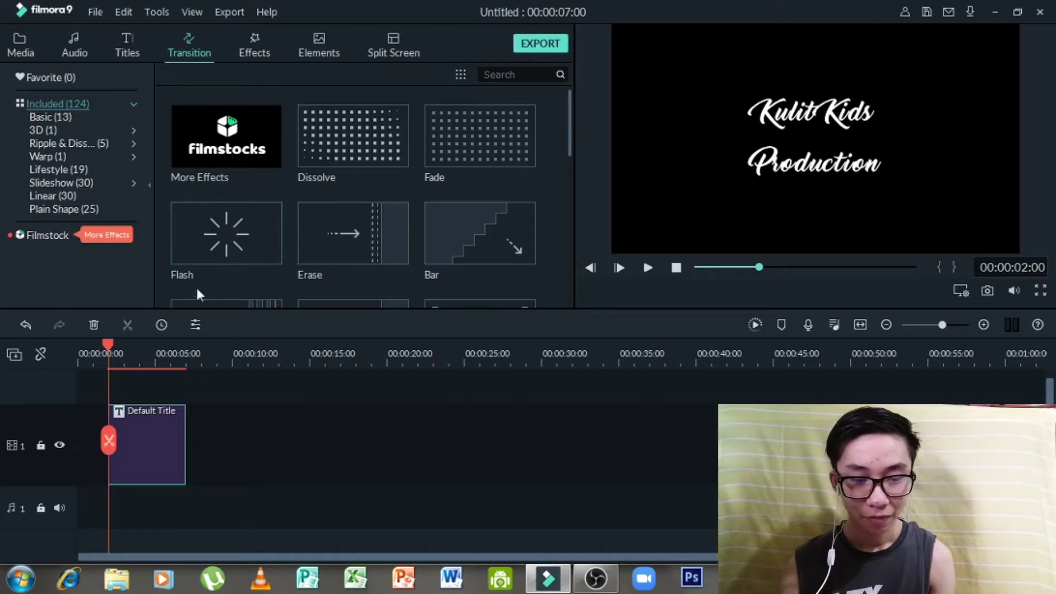
Split the title clip at 00:00:05:00 and delete the part after the cut.
key("space")
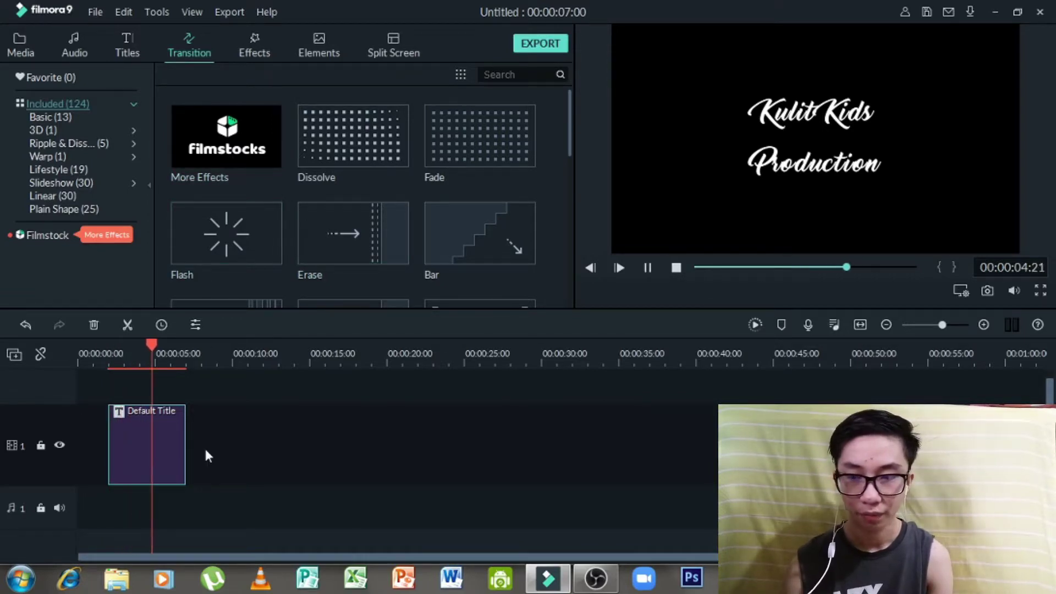
key("space")
key("Left")
key("Left")
key("Left")
key("Left")
key("Left")
key("Left")
key("Left")
key("Left")
key("Left")
key("Left")
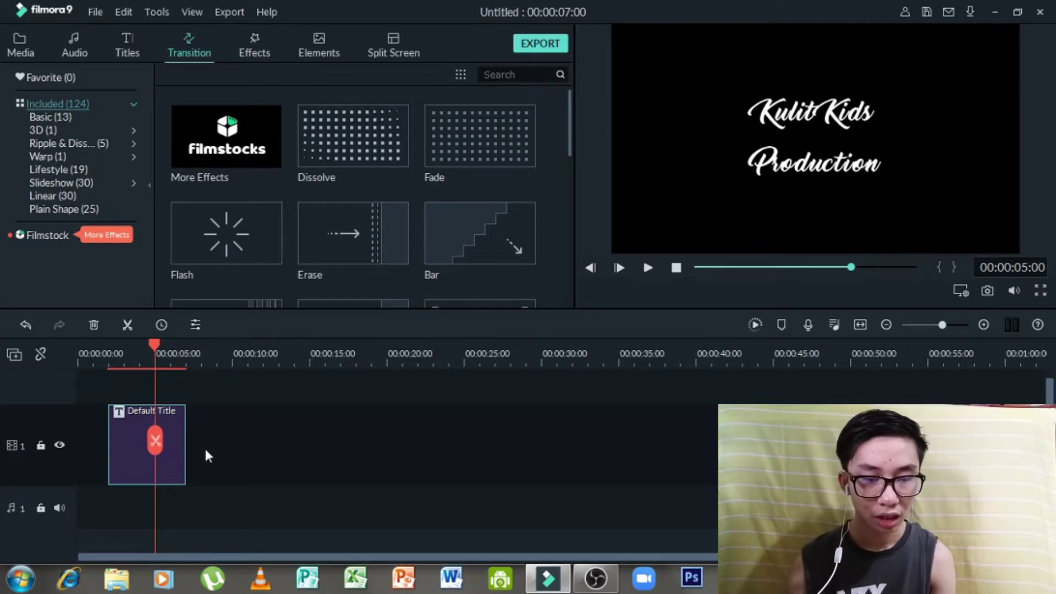
key("Right")
key("Right")
key("Right")
key("Right")
key("Right")
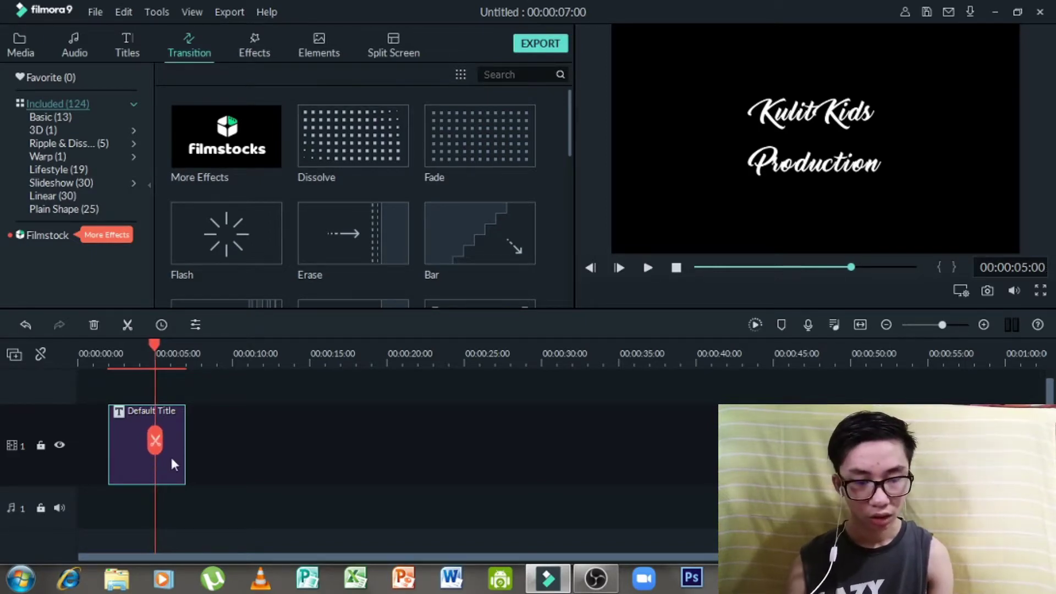
key("ctrl+b")
key("Delete")
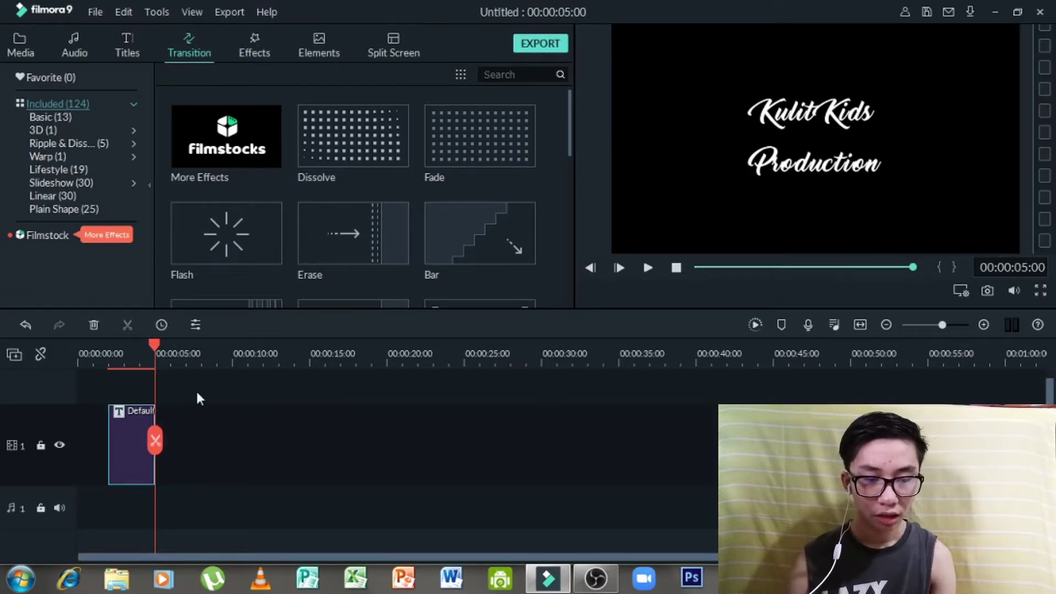
Apply the Fade1 animation to the Kulit Kids Production title in the advanced text editor and play back the result.
double_click(131, 434)
left_click(428, 297)
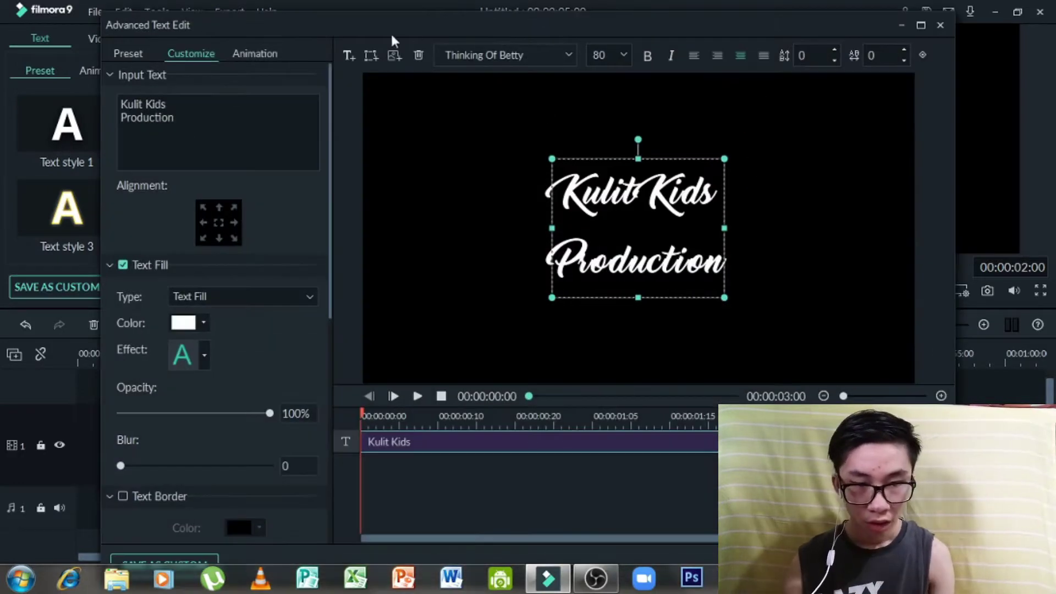
left_click(266, 55)
scroll(228, 150, "down", 10)
scroll(229, 151, "up", 3)
scroll(229, 160, "up", 3)
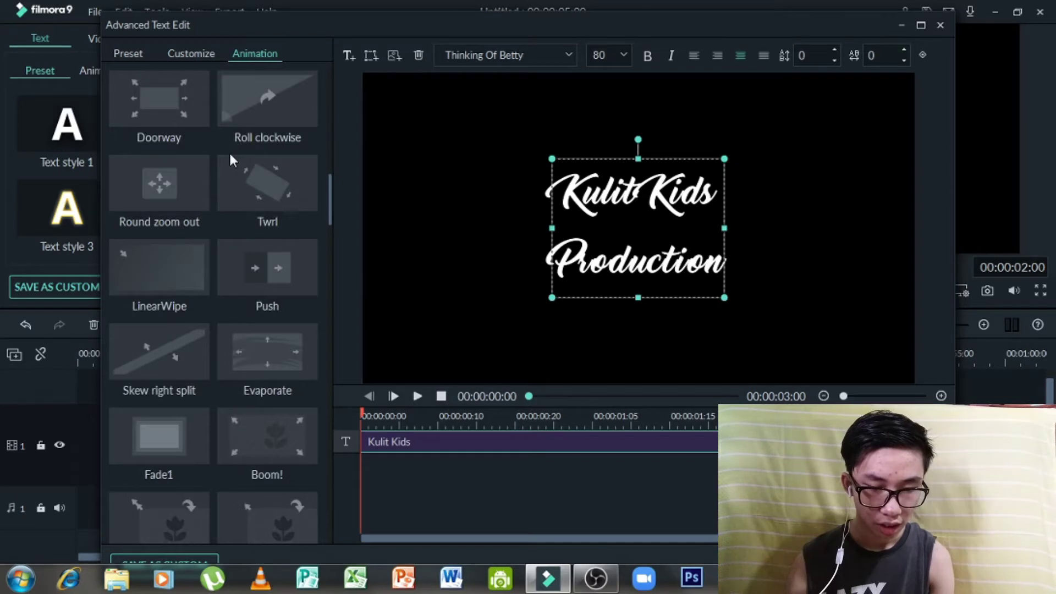
left_click(167, 457)
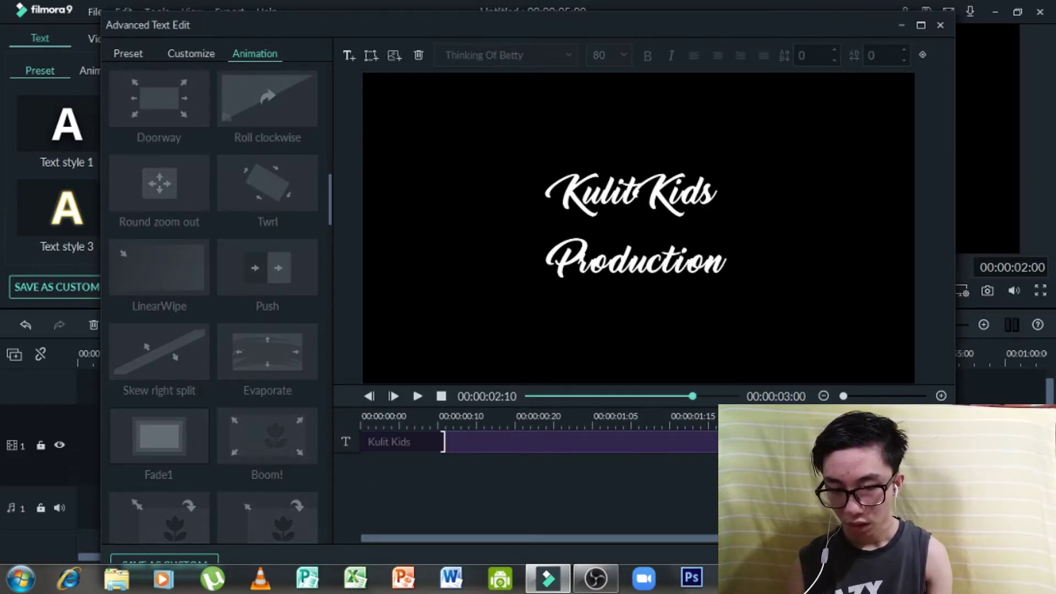
left_click(857, 560)
key("space")
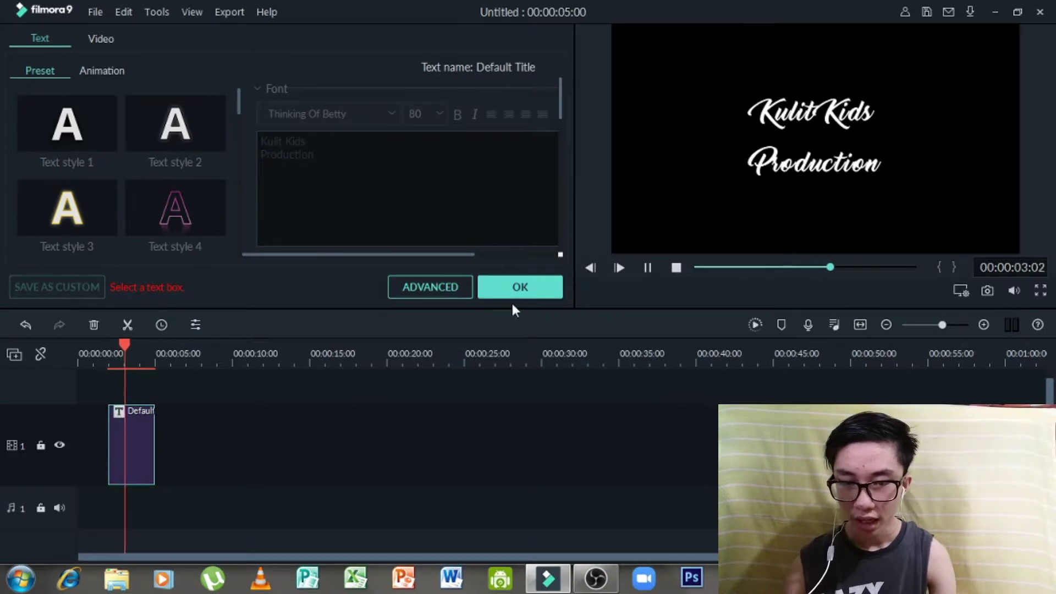
left_click(513, 287)
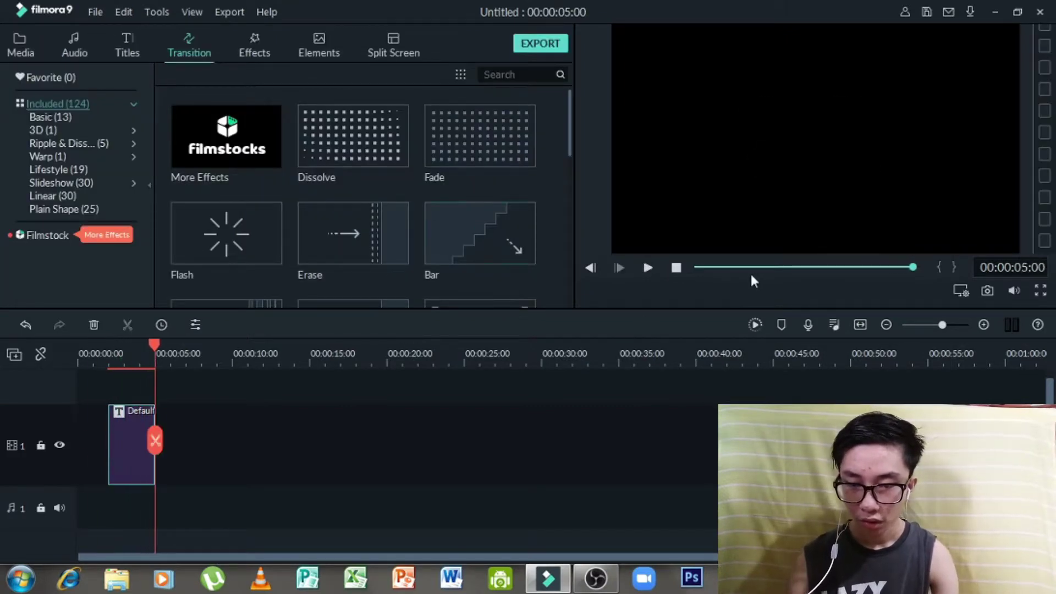
left_click(658, 273)
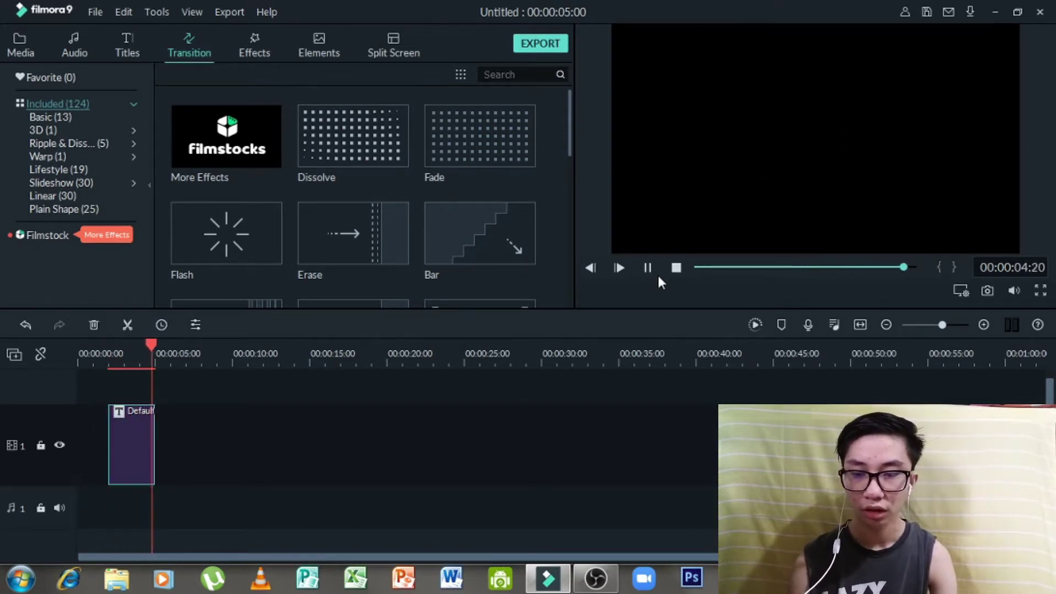
Add a second Default Title to video track 1 shortly after the first title and advance the playhead frame by frame from 00:00:05:00.
left_click(127, 50)
left_click_drag(217, 343, 171, 426)
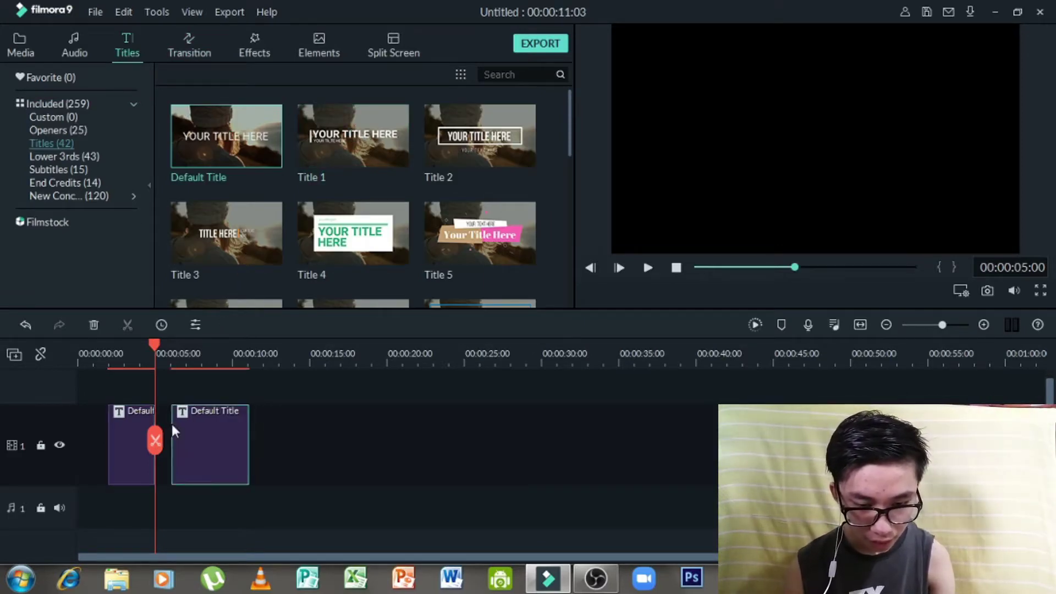
key("Right")
key("Right")
key("Right")
key("Right")
key("Right")
key("Right")
key("Right")
key("Right")
key("Right")
key("Right")
key("Right")
key("Right")
key("Right")
key("Right")
key("Right")
key("Right")
key("Right")
key("Right")
key("Right")
key("Right")
key("Right")
key("Right")
key("Right")
key("Right")
key("Right")
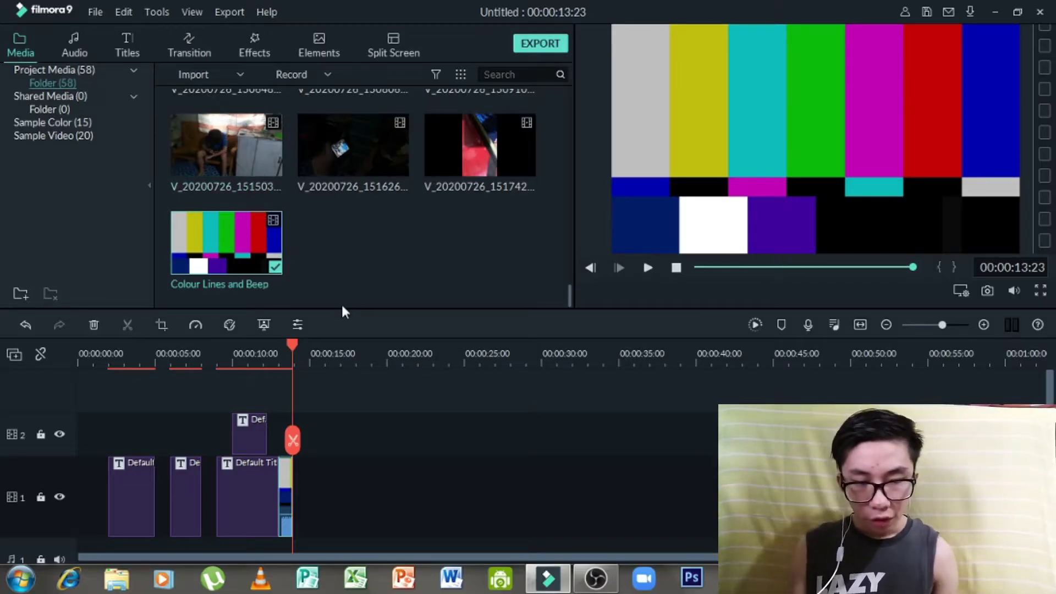
Look through the clips in the project media folder and preview MVI_2789.
scroll(329, 218, "up", 15)
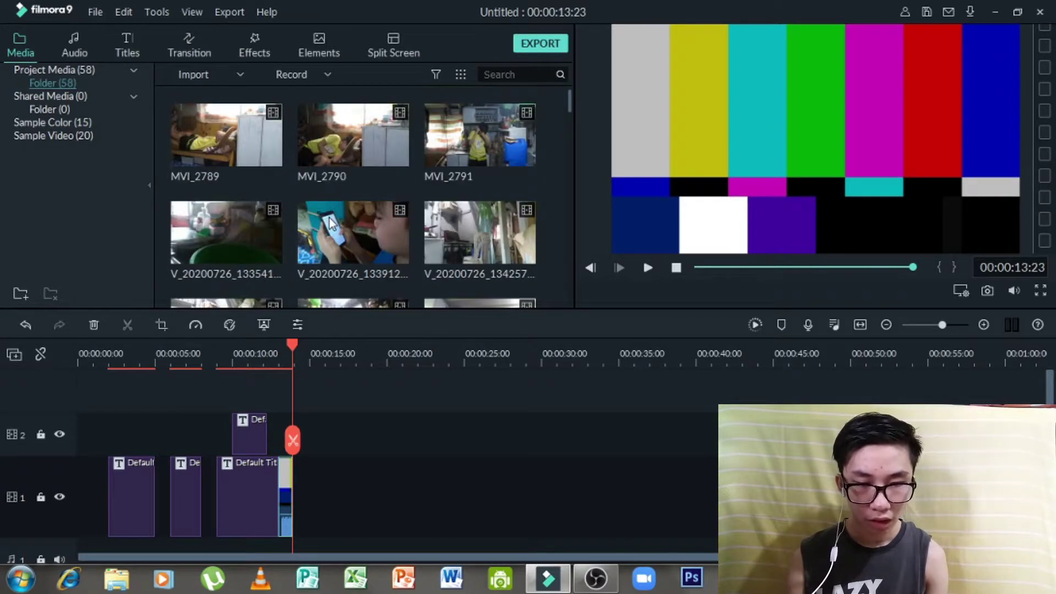
scroll(329, 218, "down", 15)
scroll(329, 223, "up", 15)
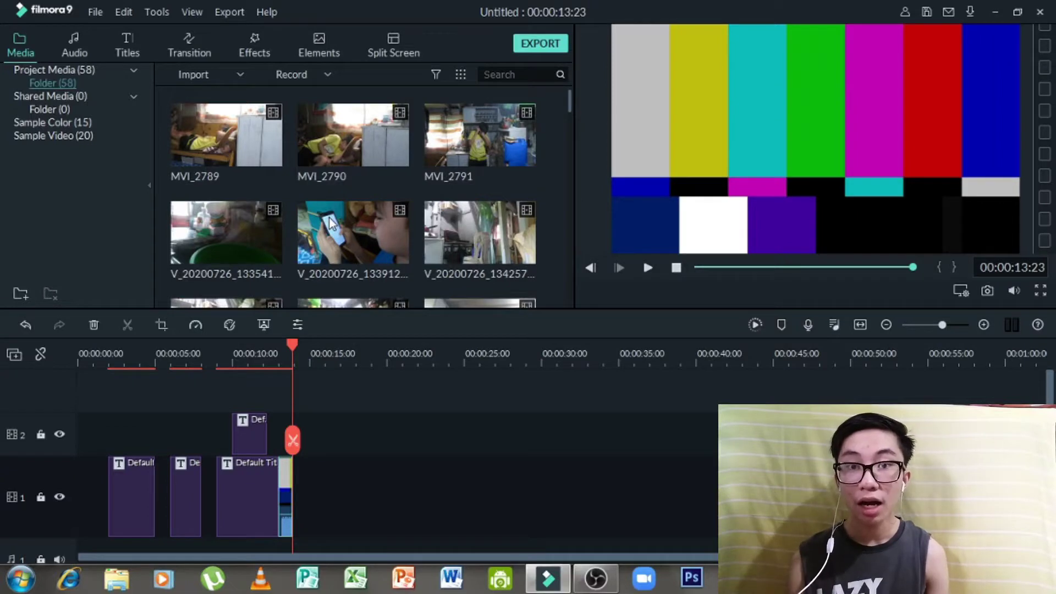
left_click(261, 149)
double_click(260, 146)
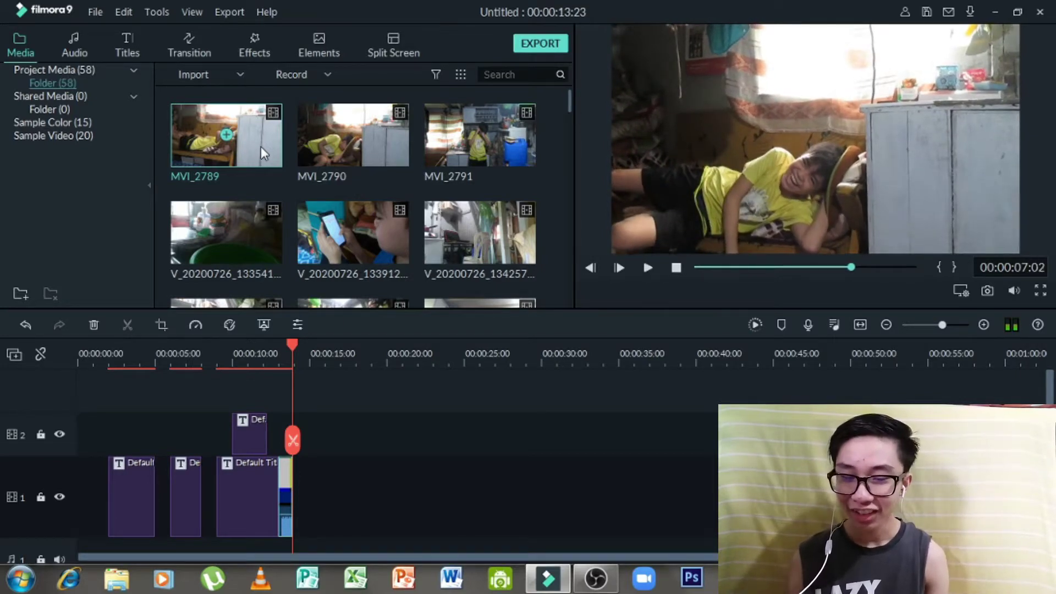
Place MVI_2789 on video track 1 directly after the colour bars clip, play it and split it at 00:00:21:00.
left_click_drag(261, 146, 301, 469)
key("space")
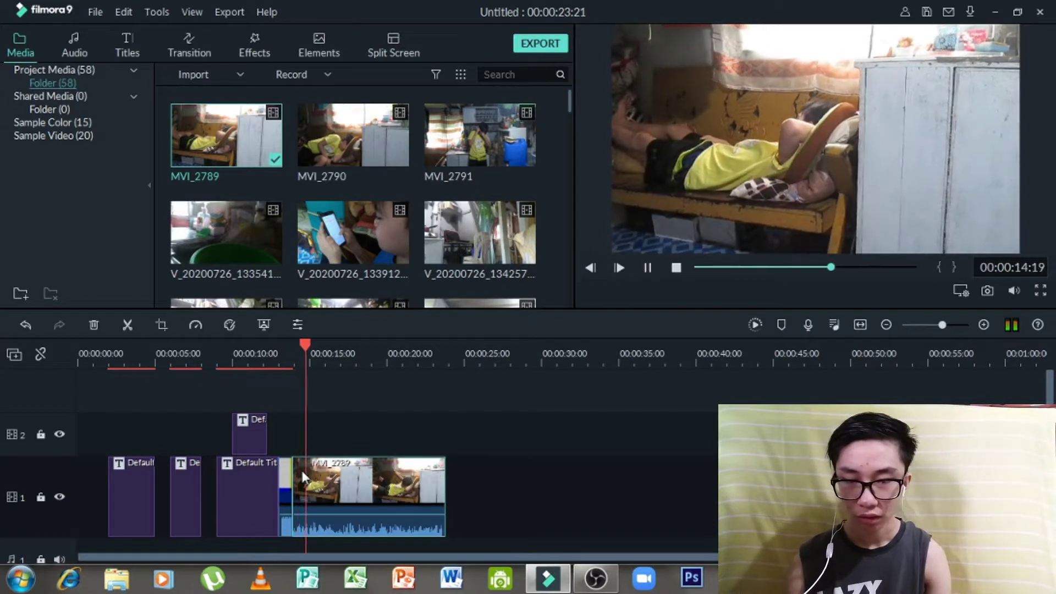
left_click(285, 355)
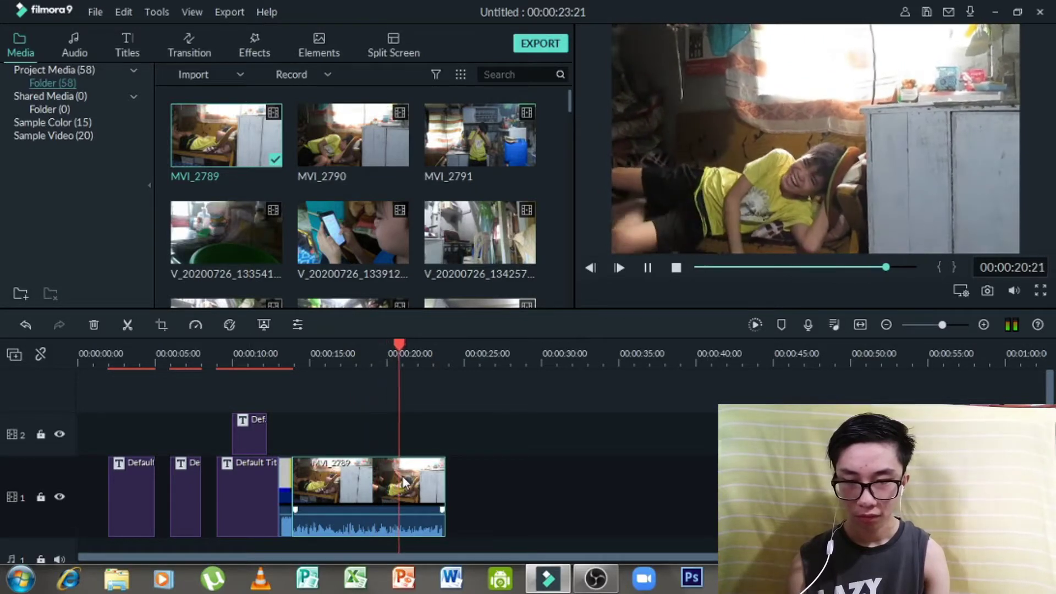
key("space")
key("ctrl+b")
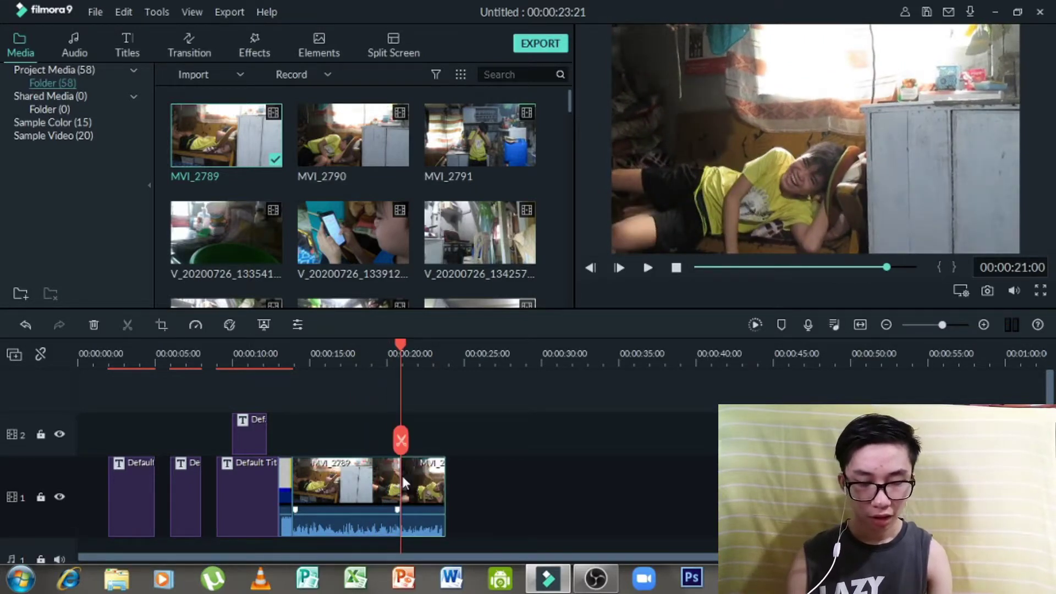
Delete both pieces of the split MVI_2789 clip from the timeline.
key("Delete")
left_click(377, 473)
key("Delete")
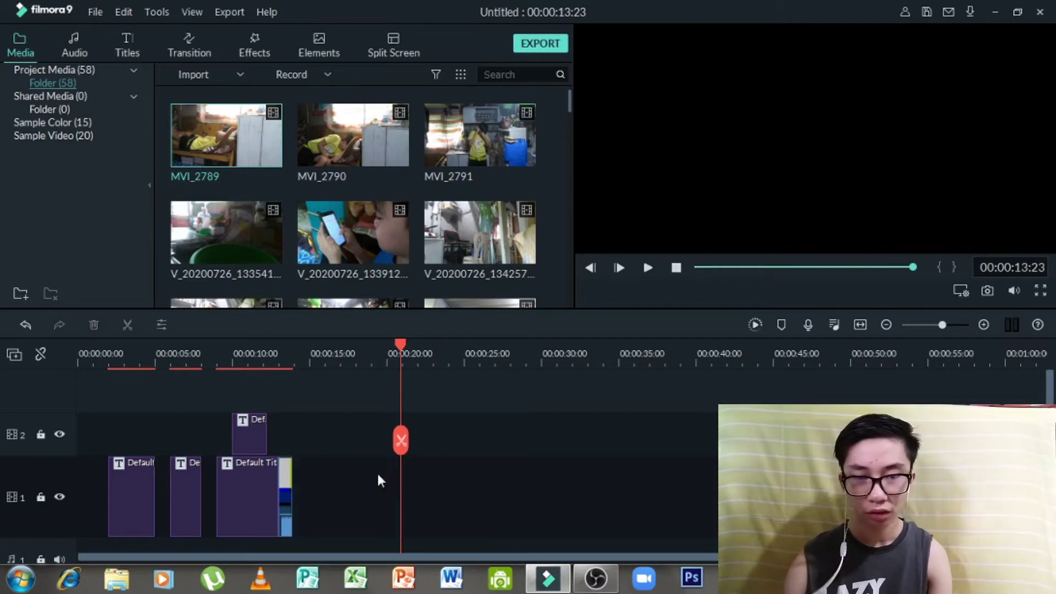
Preview MVI_2790, place it on video track 1 directly after the colour bars clip and play the timeline from its start.
double_click(396, 126)
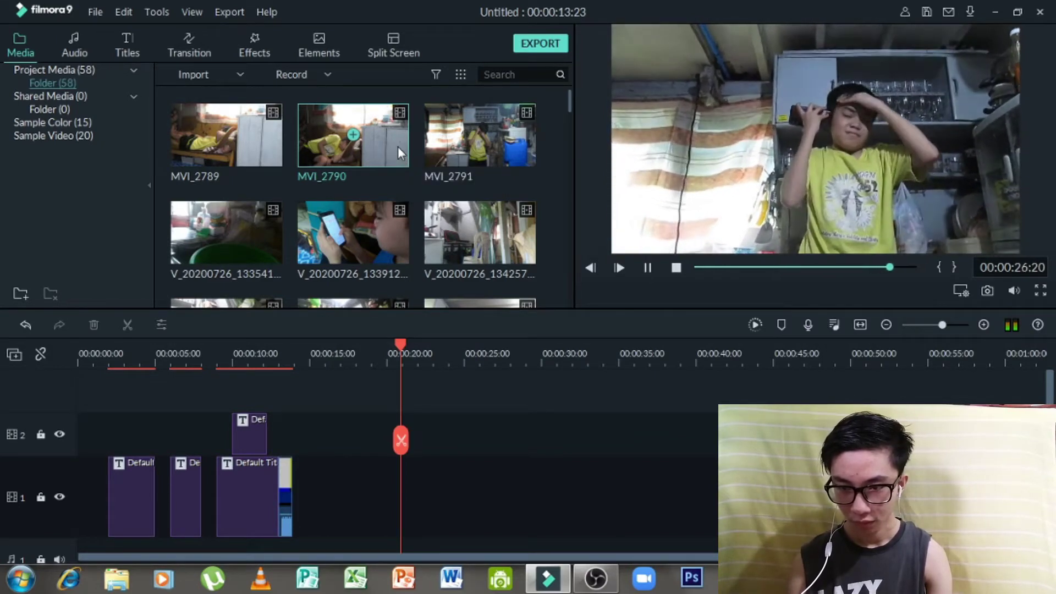
key("space")
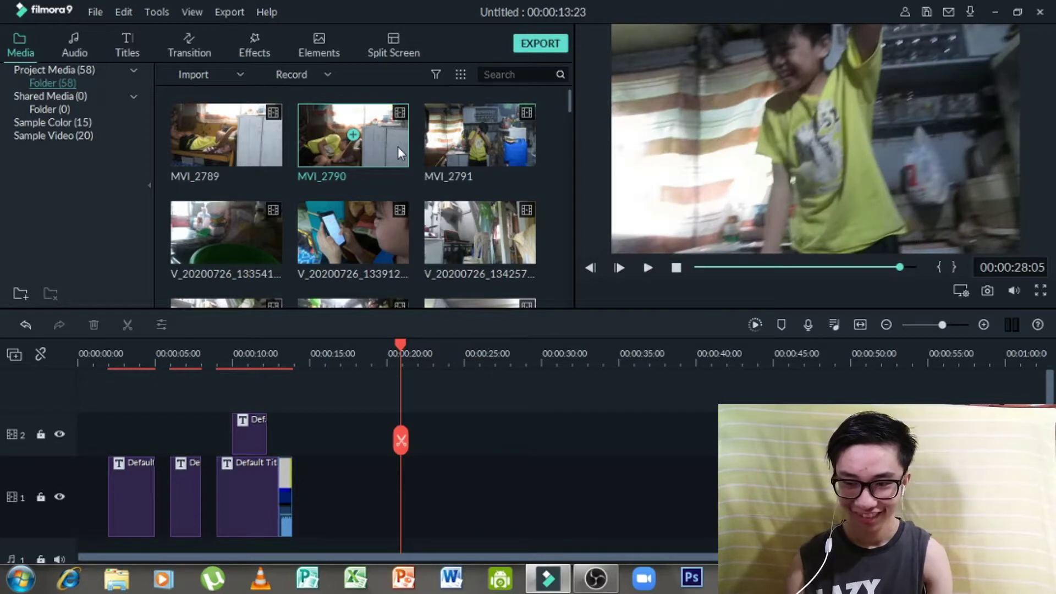
left_click_drag(398, 140, 293, 474)
left_click(292, 350)
key("space")
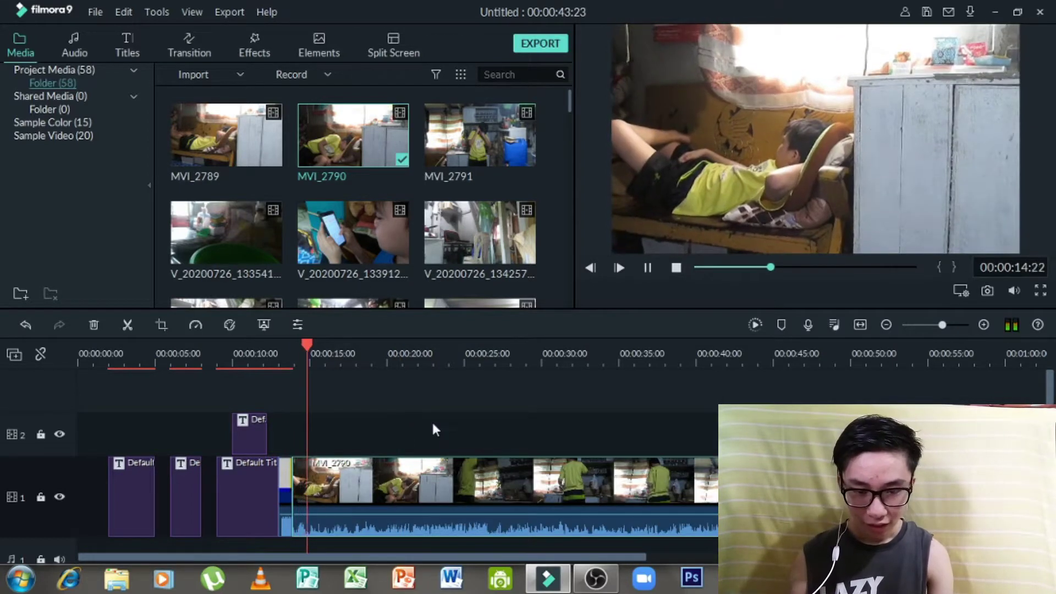
Play on through MVI_2790, split it at 00:00:27:11, delete the part before the split and close the gap.
left_click(389, 355)
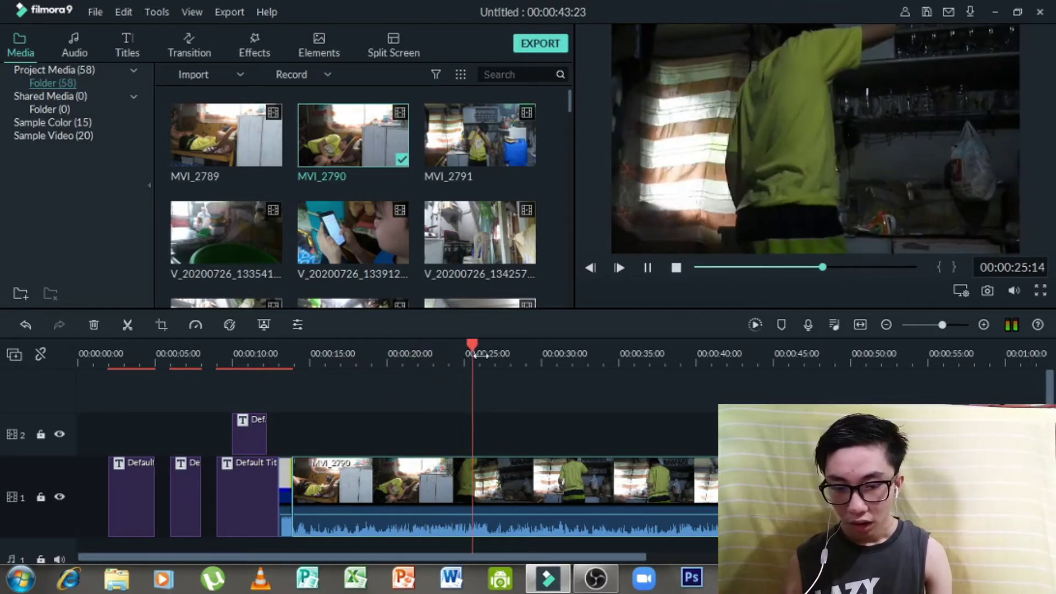
key("space")
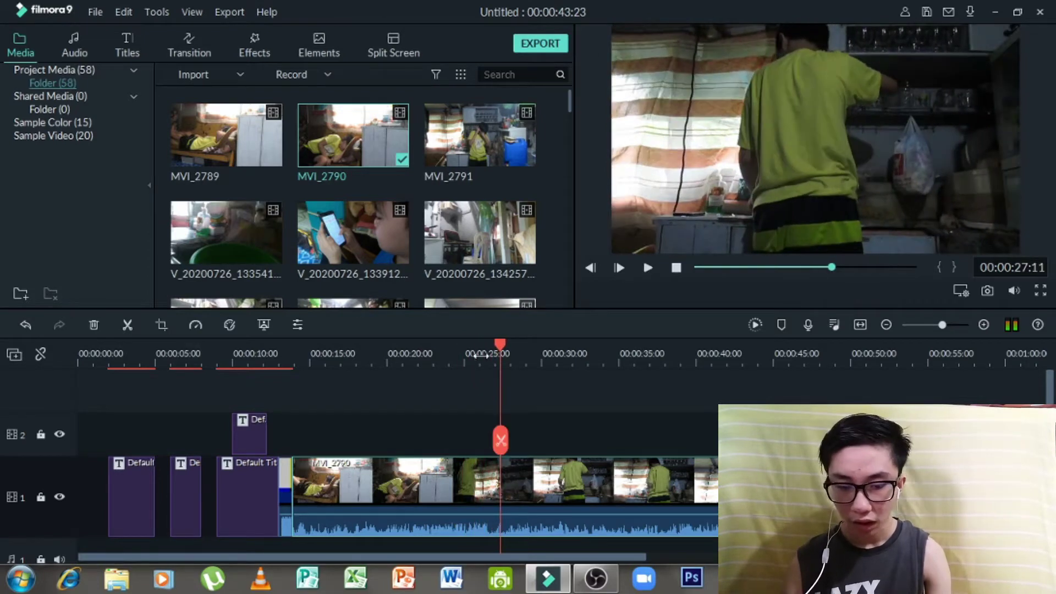
key("ctrl+b")
left_click(401, 491)
key("Delete")
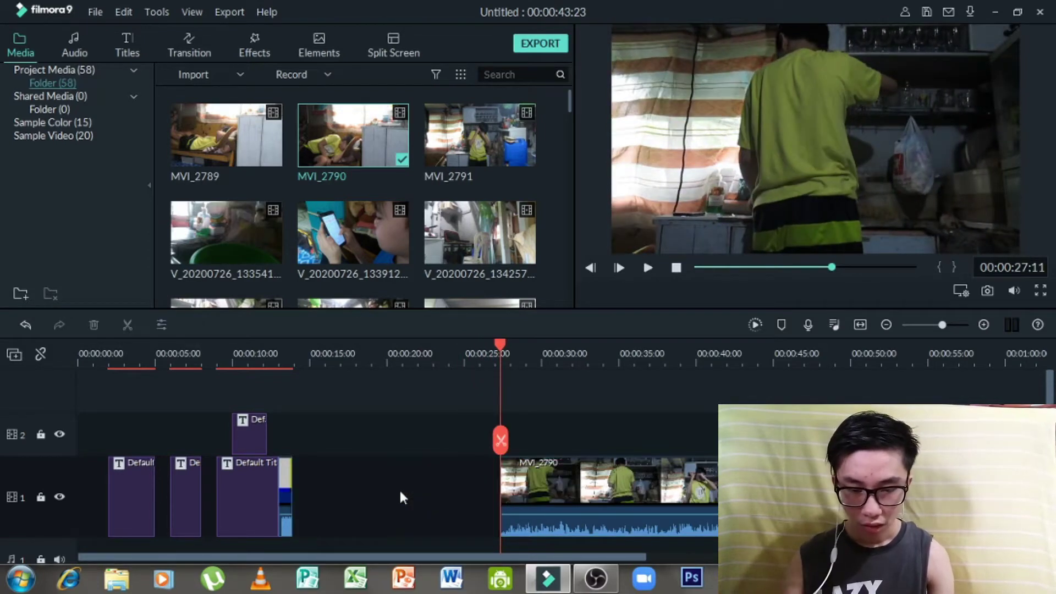
left_click(388, 476)
key("Delete")
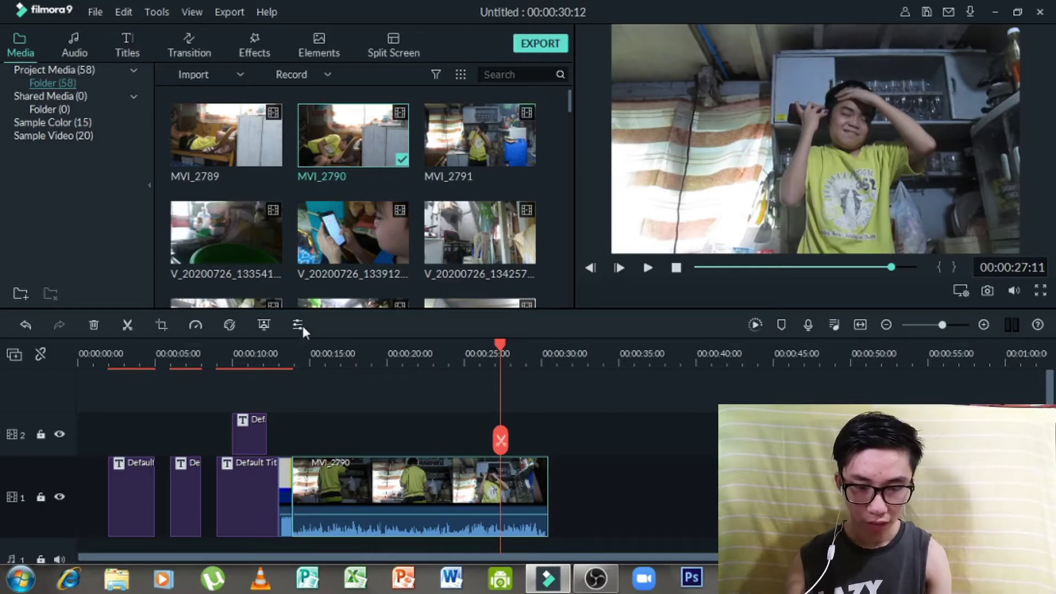
Play the shortened MVI_2790, split it at 00:00:20:00, delete the part before the split and close the gap.
left_click(290, 352)
key("space")
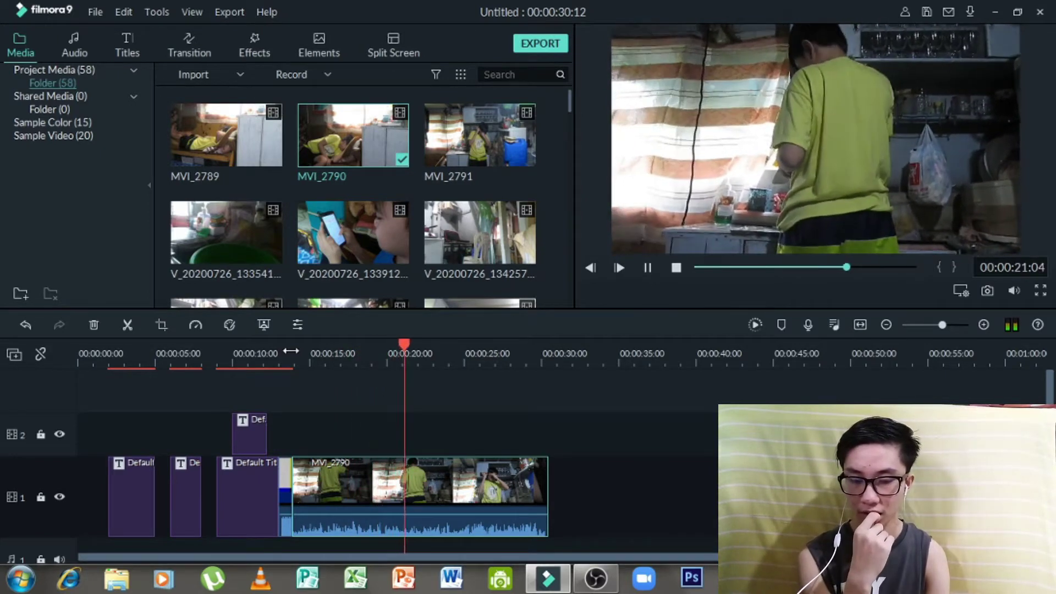
key("space")
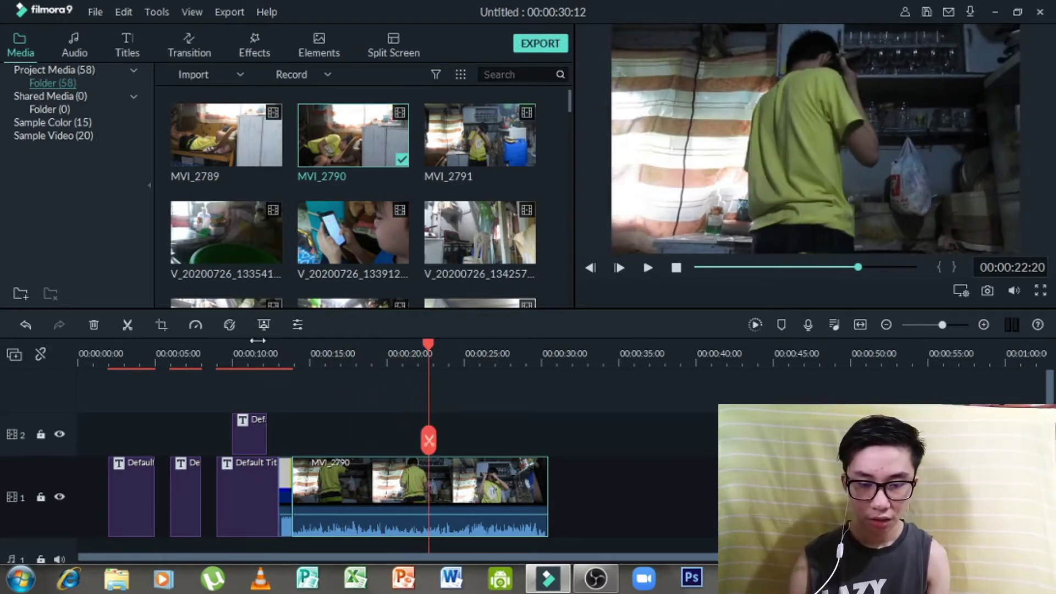
left_click(386, 346)
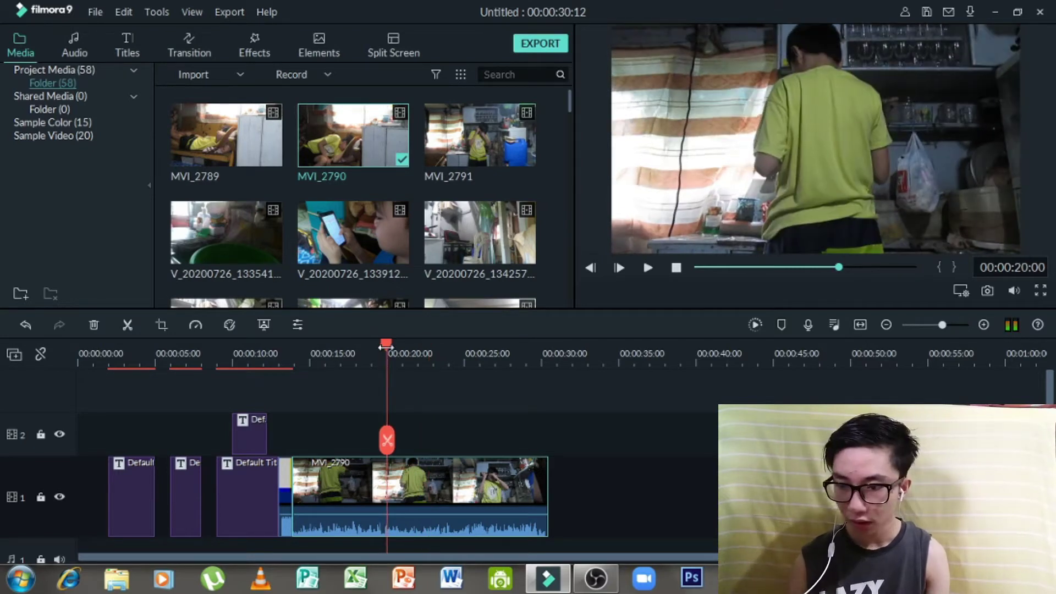
key("ctrl+b")
left_click(348, 502)
key("Delete")
left_click(354, 499)
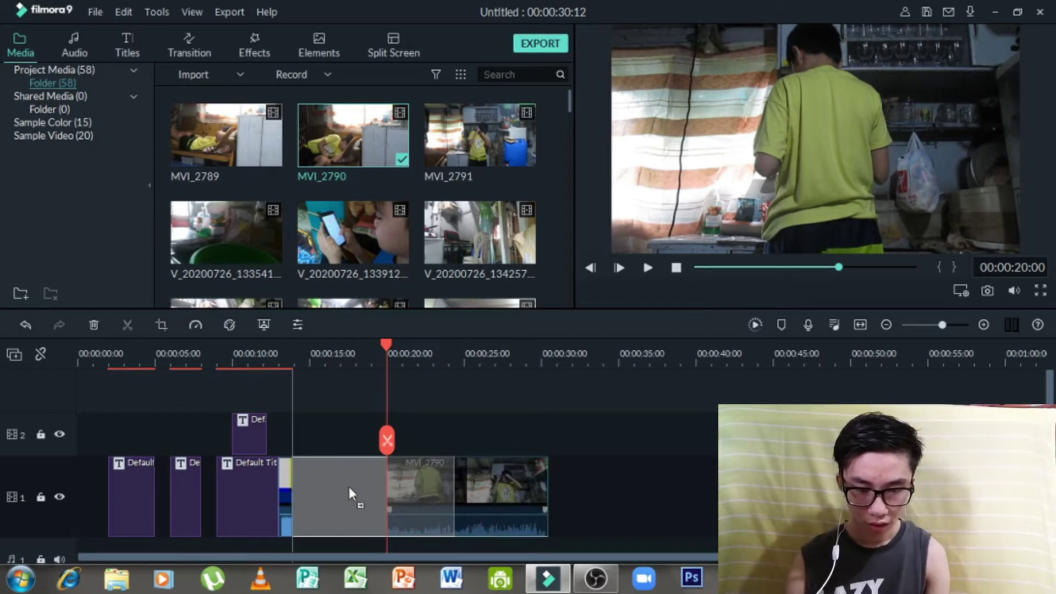
key("Delete")
Play the rest of MVI_2790, split it at 00:00:23:08 and delete the tail after the split.
key("space")
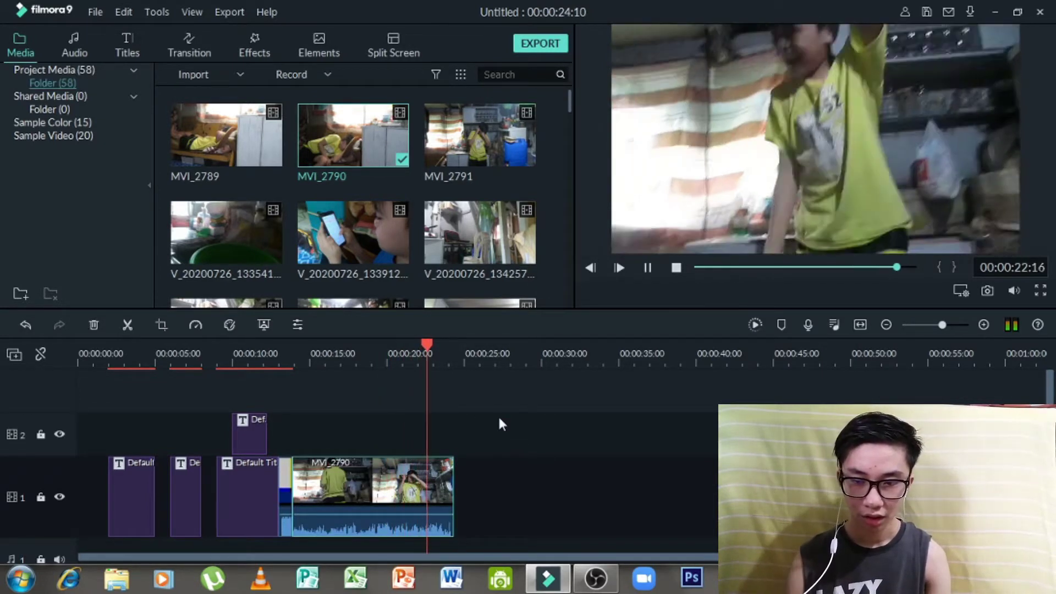
key("space")
left_click(448, 458)
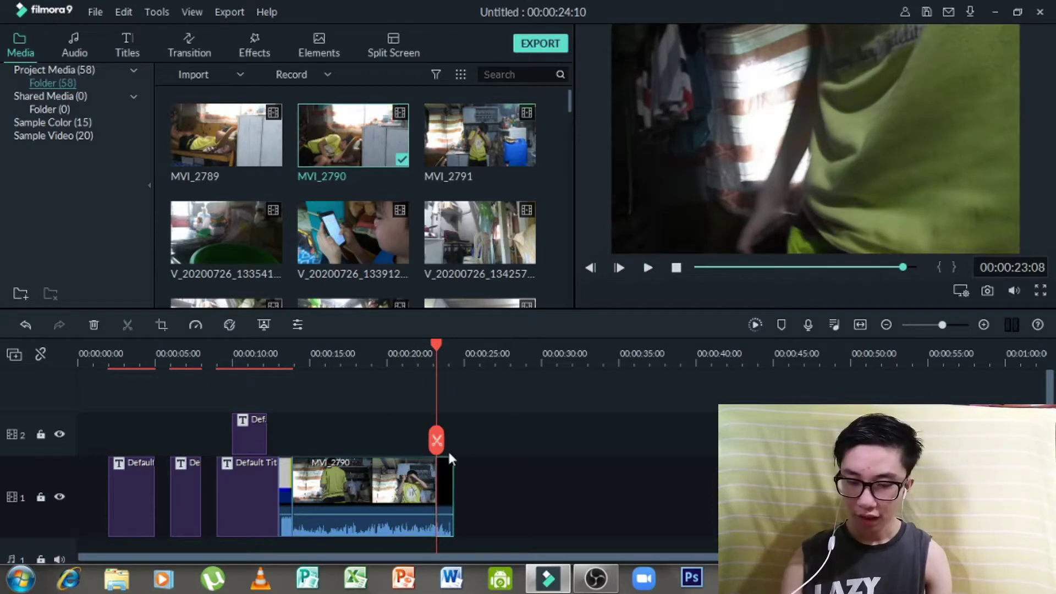
key("Delete")
Place the Colour Lines and Beep clip on video track 1 directly after MVI_2790 and play it.
scroll(323, 159, "down", 15)
scroll(323, 153, "down", 4)
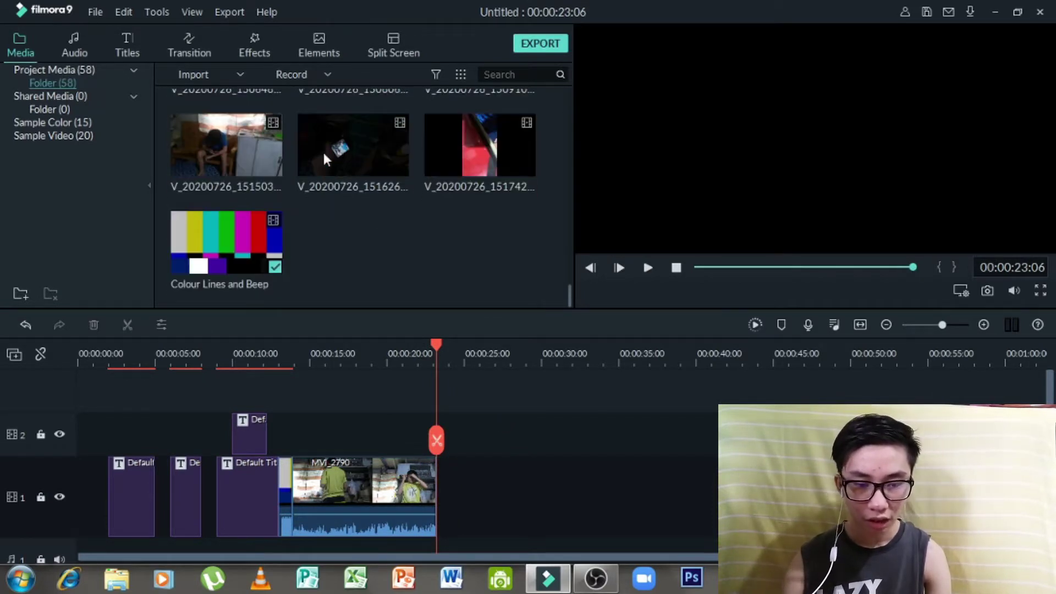
left_click_drag(227, 242, 442, 484)
key("space")
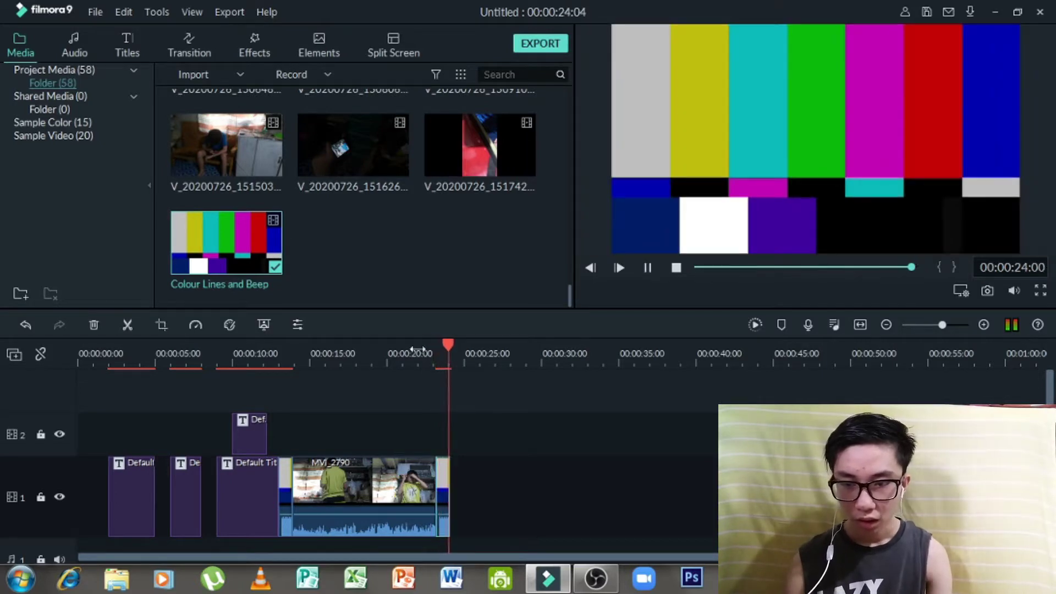
Look through the project media folder and preview clips V_20200726_134257 and V_20200726_134550.
scroll(432, 243, "up", 10)
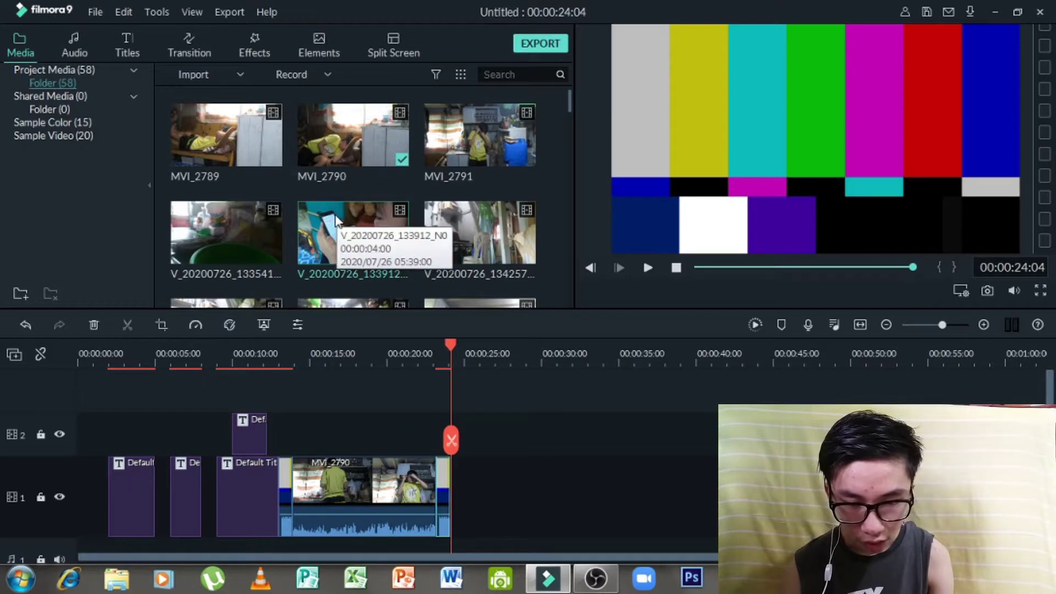
scroll(405, 247, "down", 3)
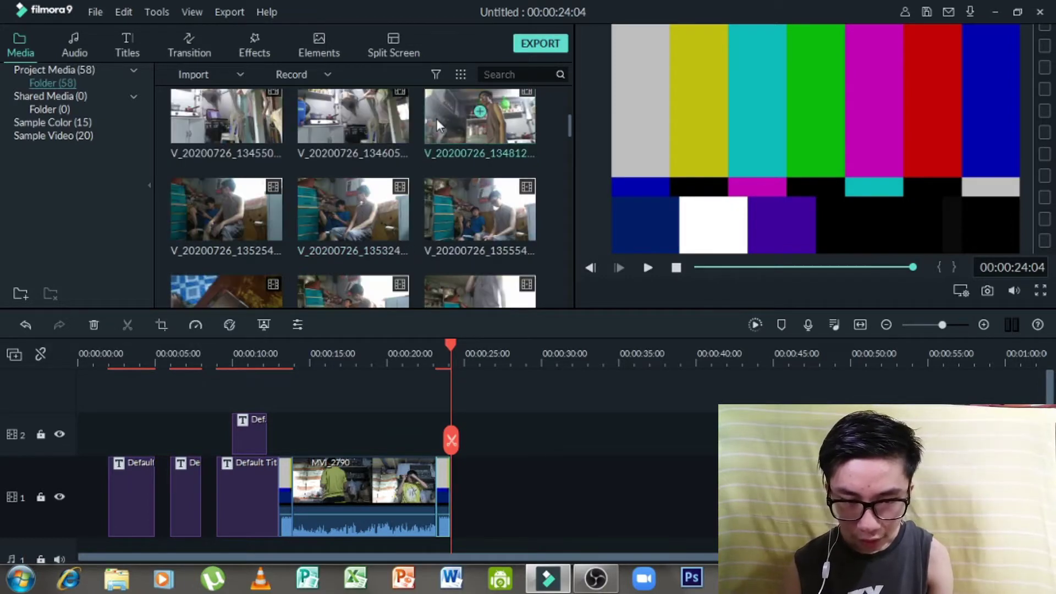
scroll(434, 247, "up", 3)
double_click(451, 244)
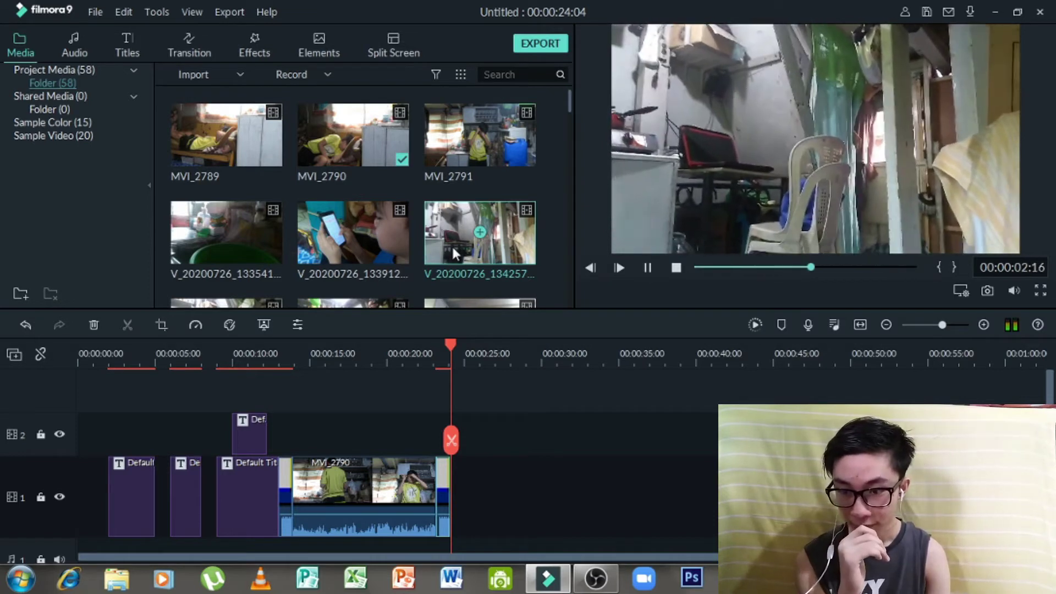
scroll(450, 244, "down", 4)
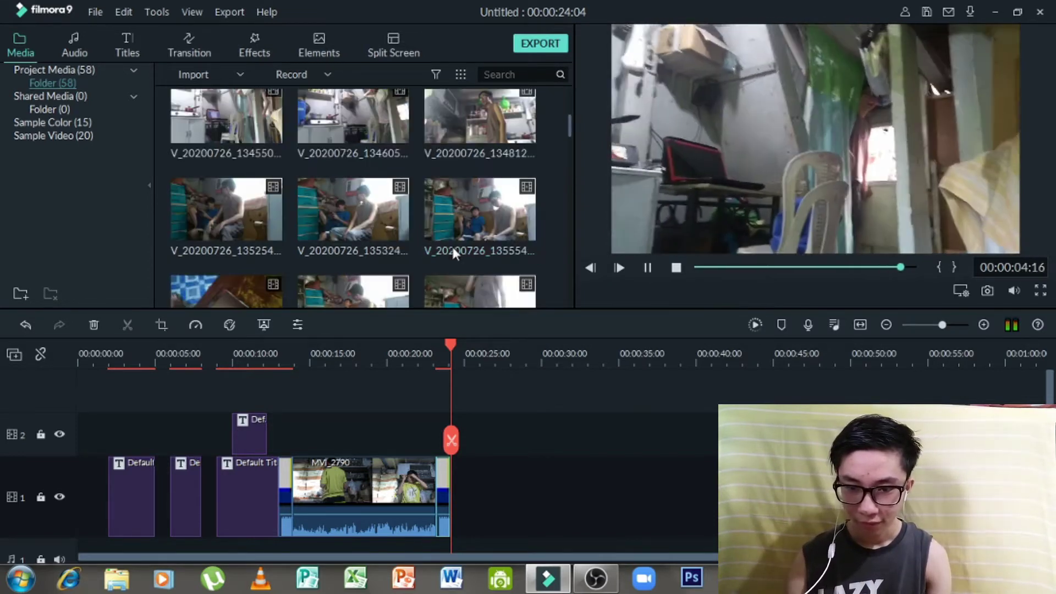
scroll(312, 193, "up", 4)
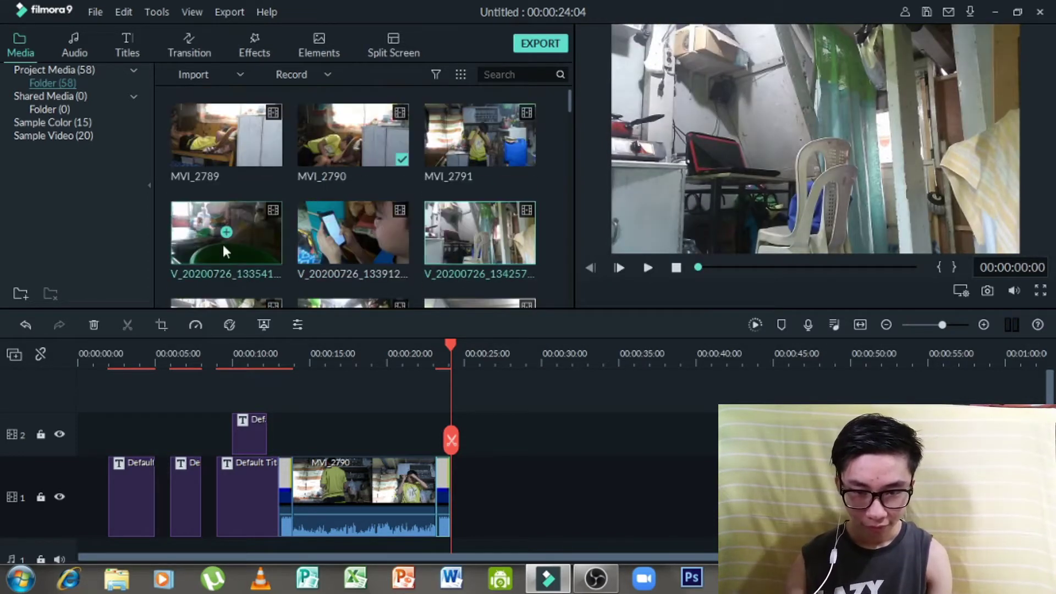
left_click_drag(568, 99, 571, 112)
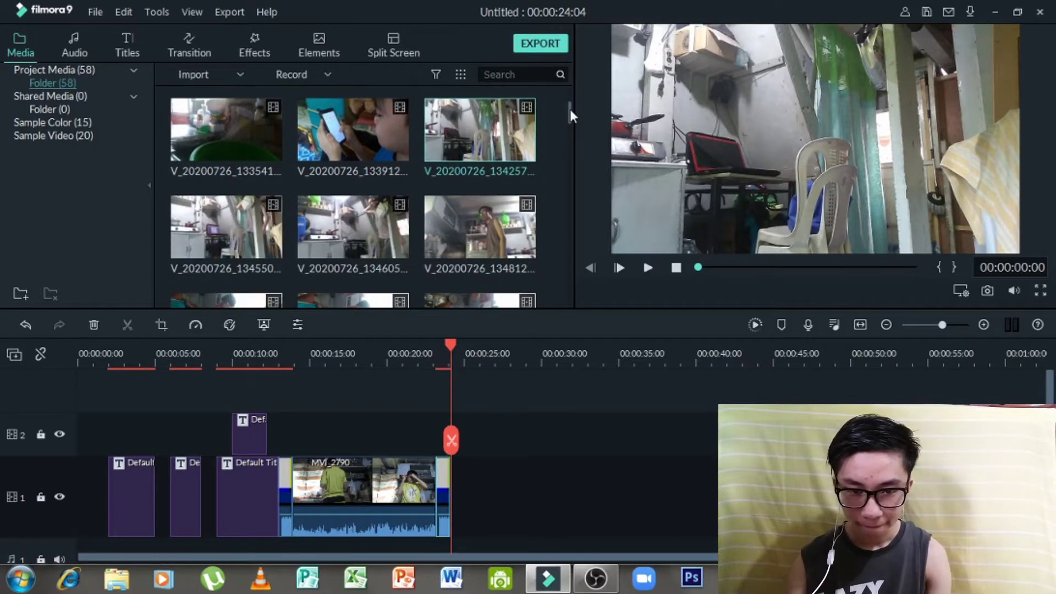
left_click(271, 240)
key("space")
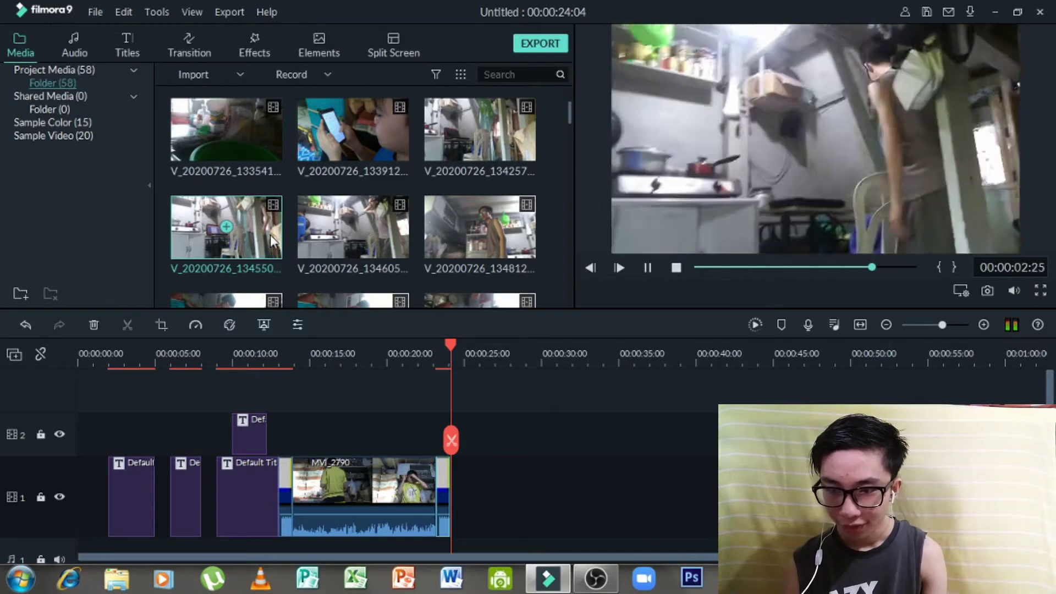
key("space")
Place V_20200726_134550 on video track 1, move it directly against the second colour bars clip and play it.
left_click_drag(271, 241, 481, 481)
left_click(983, 324)
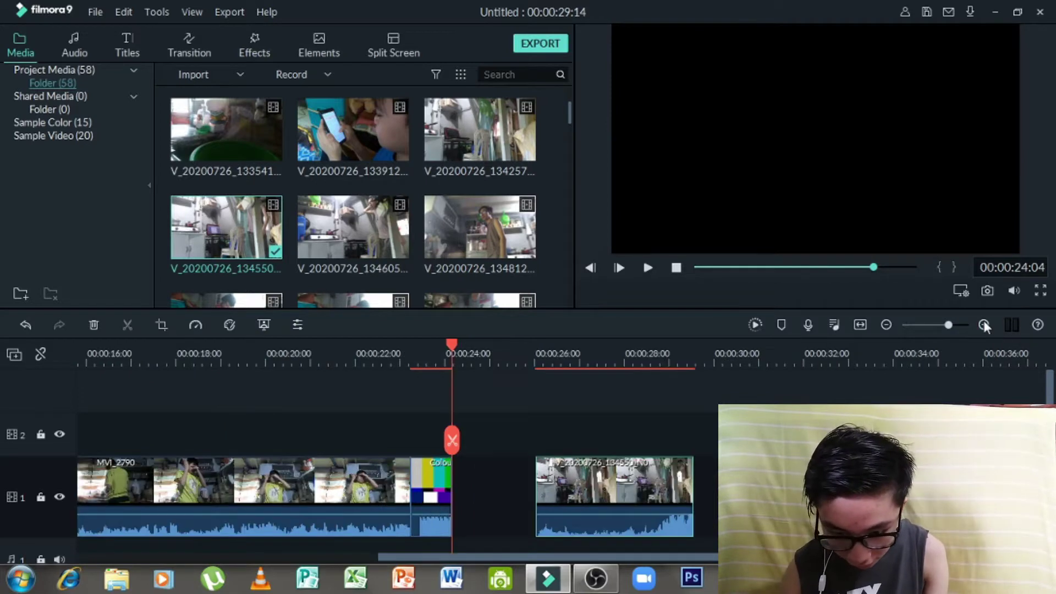
left_click(420, 350)
left_click_drag(572, 492, 497, 494)
key("space")
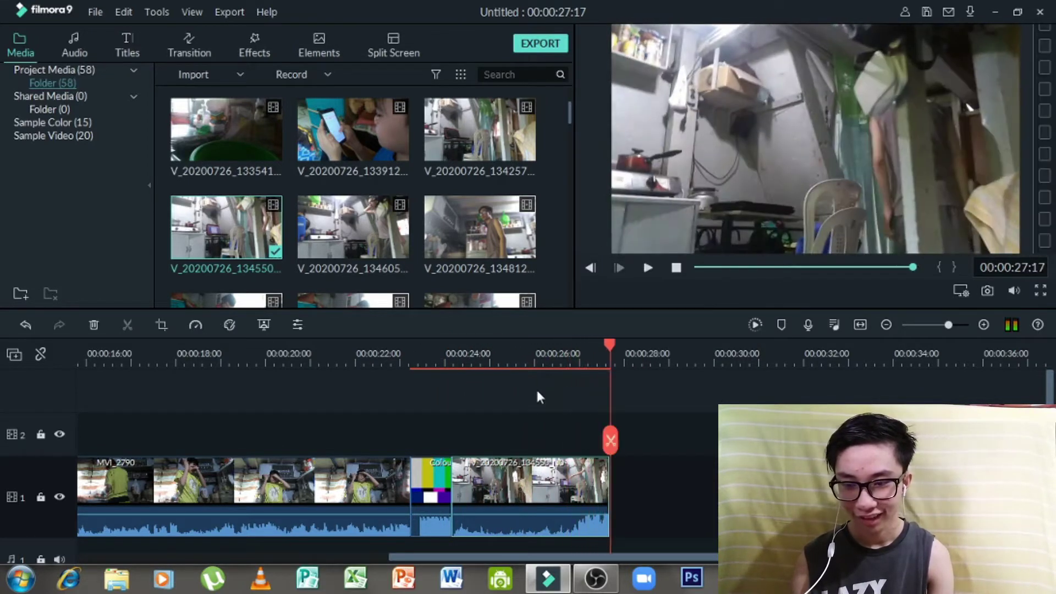
Add another Colour Lines and Beep clip on video track 1 directly after V_20200726_134550.
scroll(448, 183, "down", 15)
left_click(264, 253)
left_click_drag(264, 253, 614, 495)
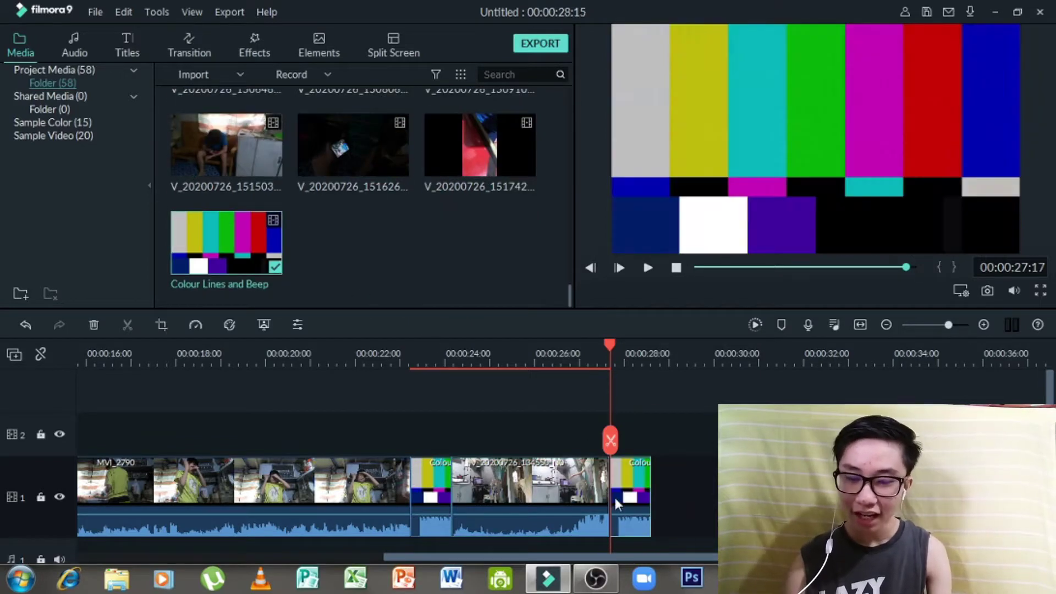
left_click(887, 325)
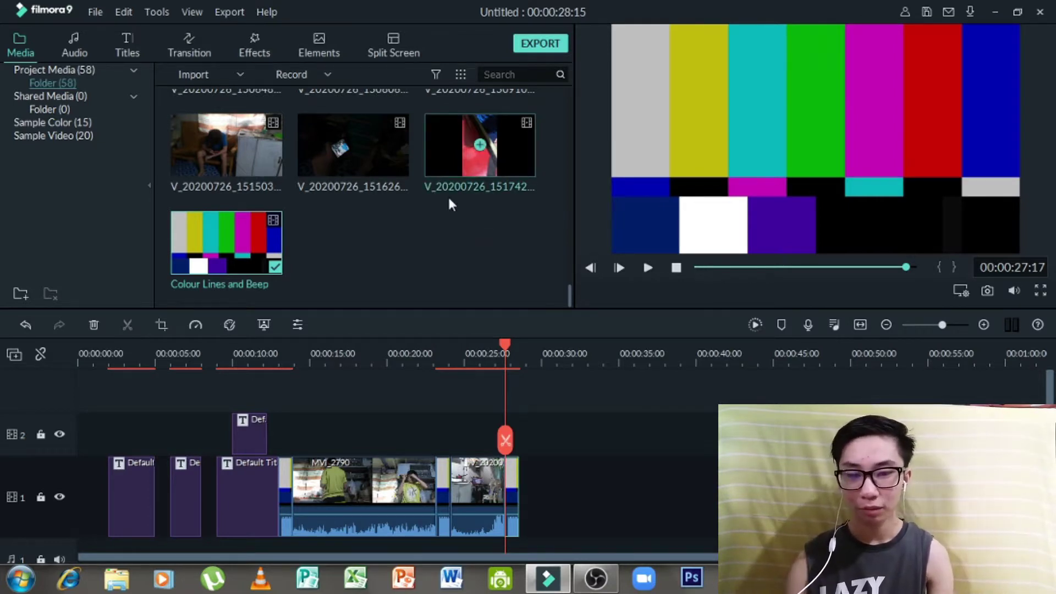
Preview further clips in the project media folder, ending with V_20200726_135324.
scroll(434, 189, "up", 15)
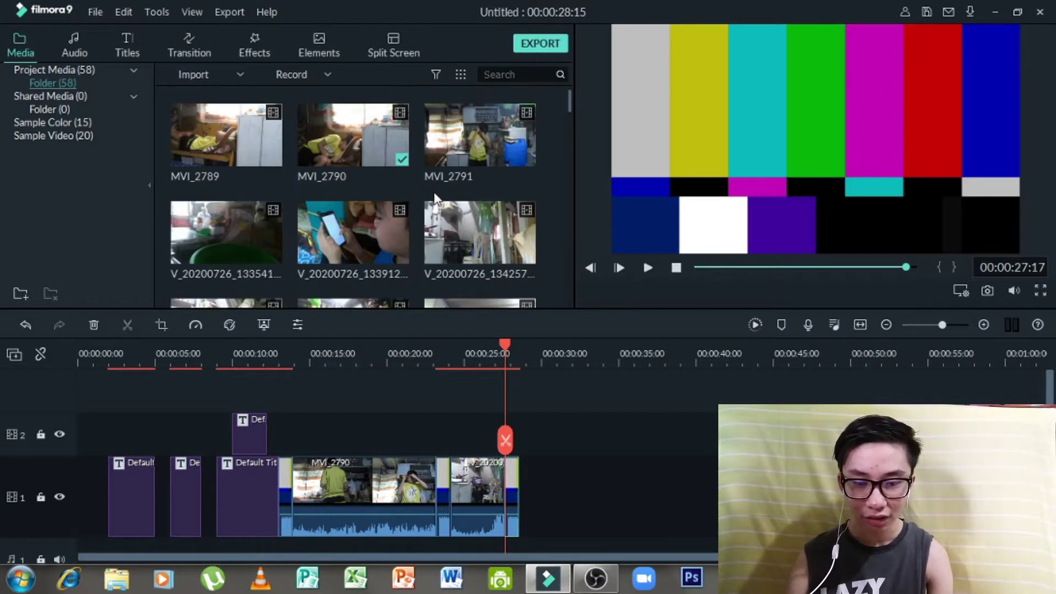
scroll(433, 192, "down", 5)
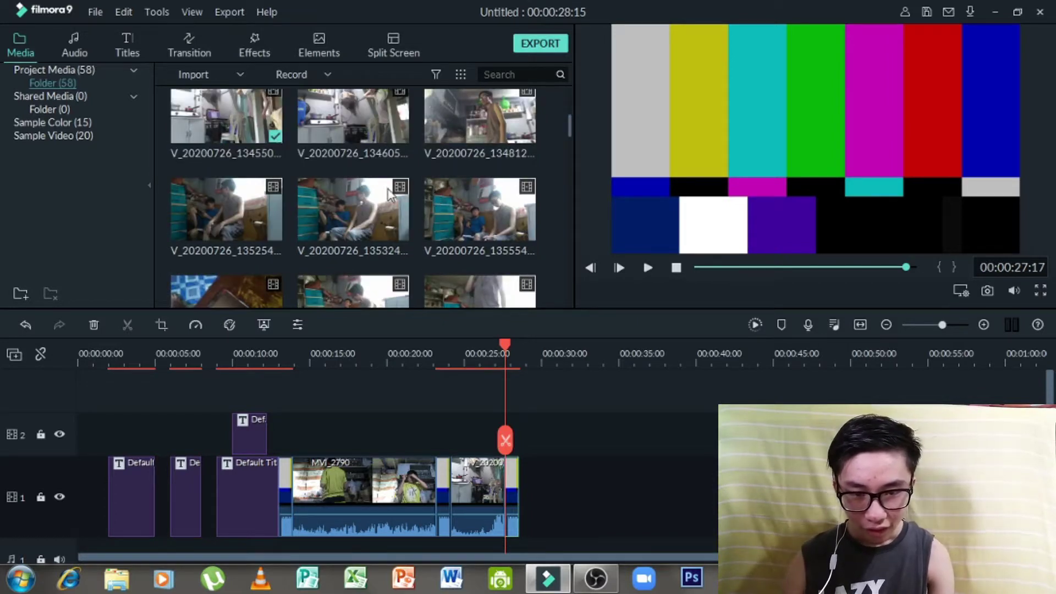
double_click(389, 101)
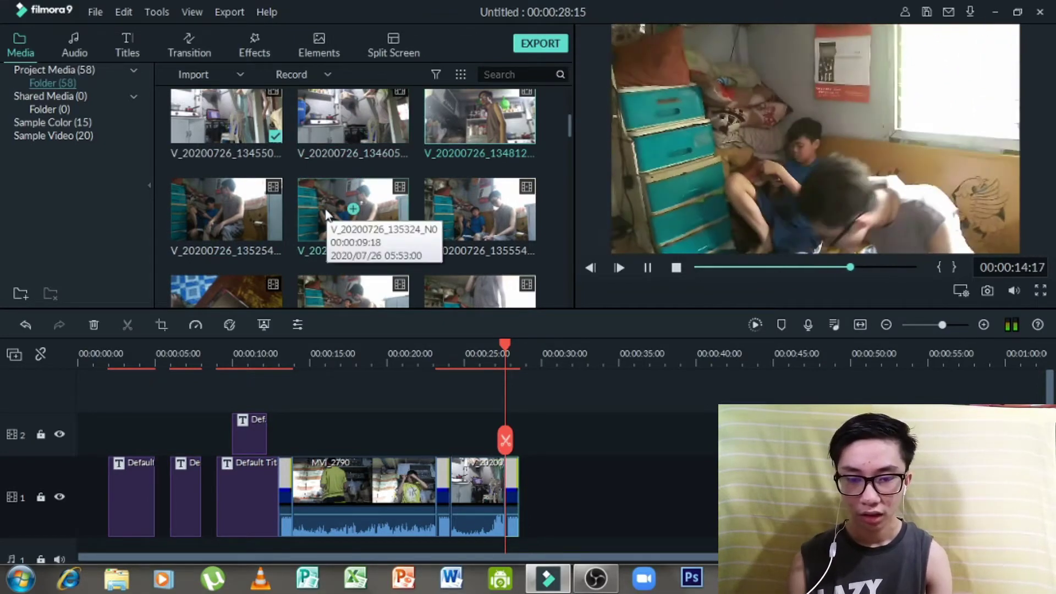
double_click(325, 209)
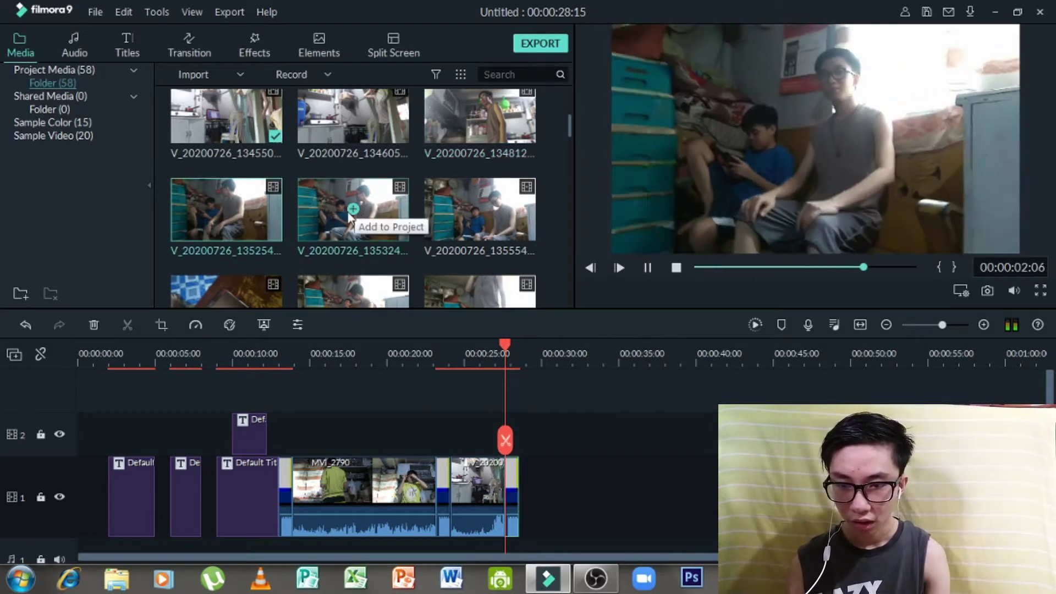
left_click(348, 232)
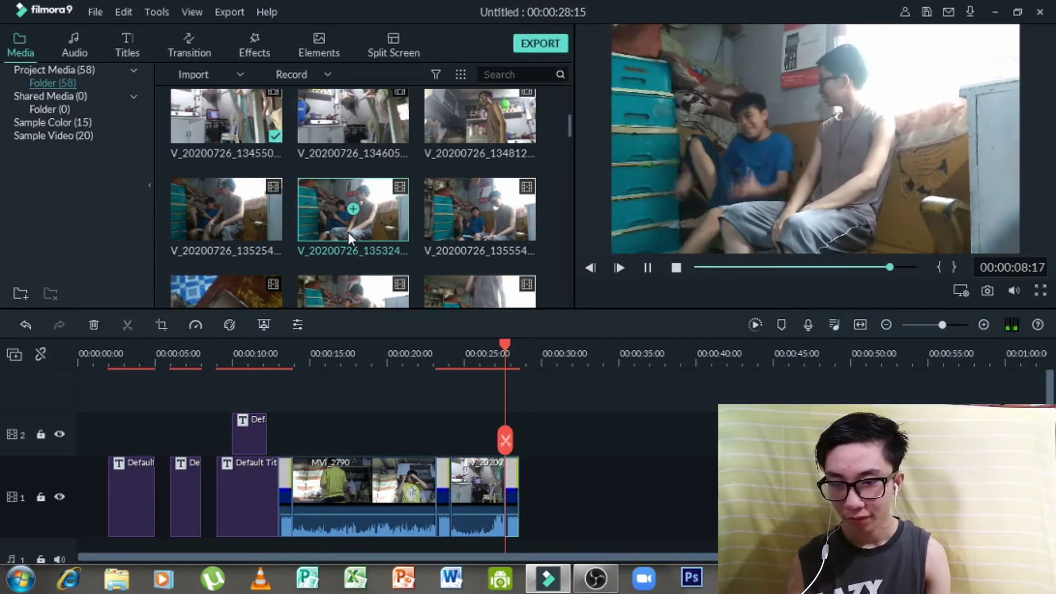
Place V_20200726_135324 on video track 1 directly after the last colour bars clip and play it.
left_click_drag(349, 236, 528, 476)
key("space")
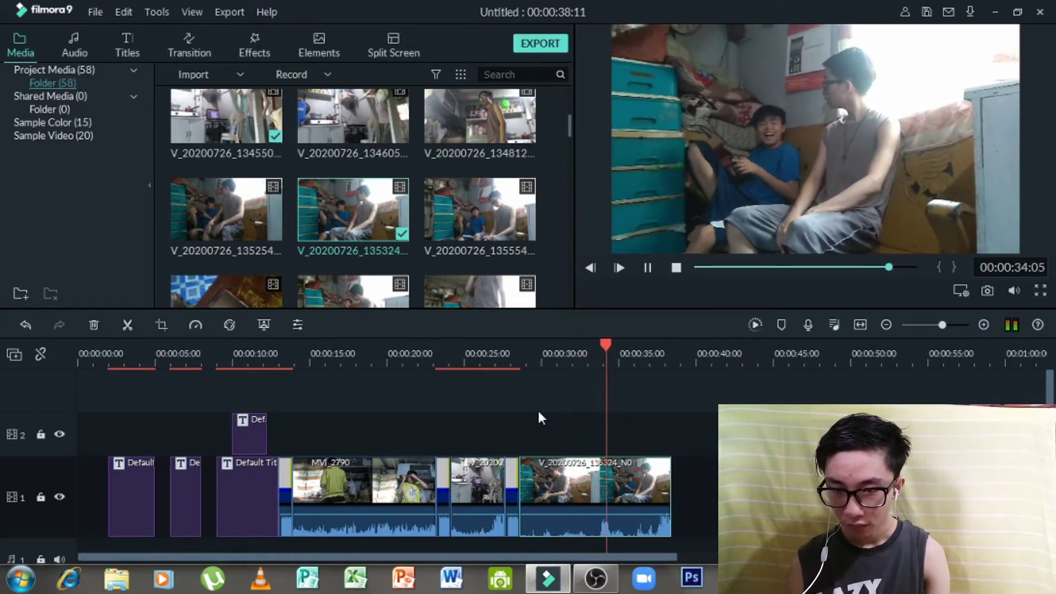
key("space")
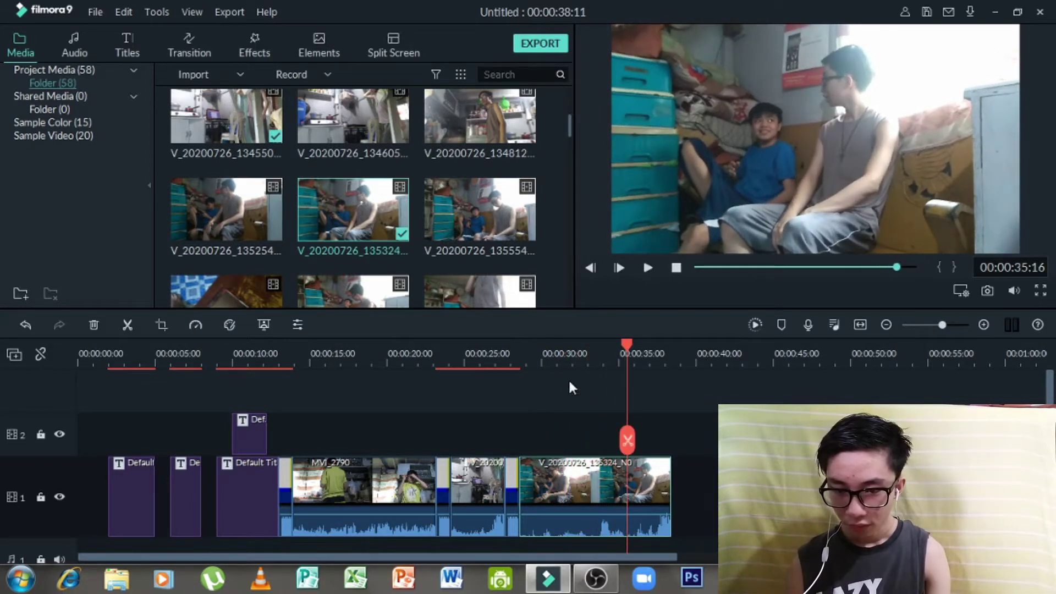
Split V_20200726_135324 at 00:00:33:22 and again at 00:00:34:12.
left_click(601, 358)
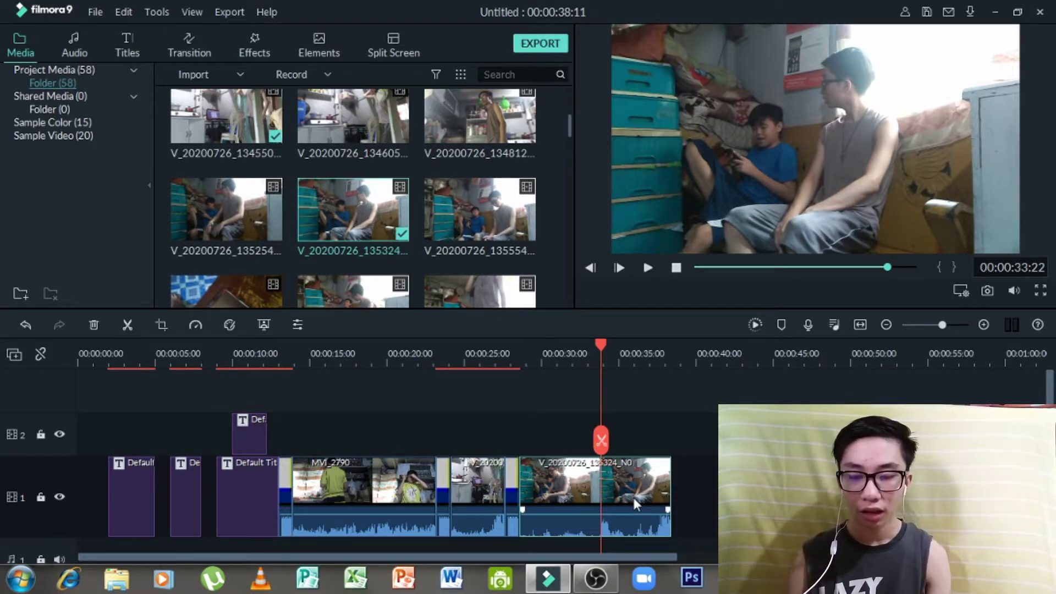
key("ctrl+b")
key("space")
key("space")
key("Left")
key("Left")
key("Left")
key("Left")
key("Left")
key("Left")
key("Left")
key("Left")
key("Left")
key("Left")
key("Left")
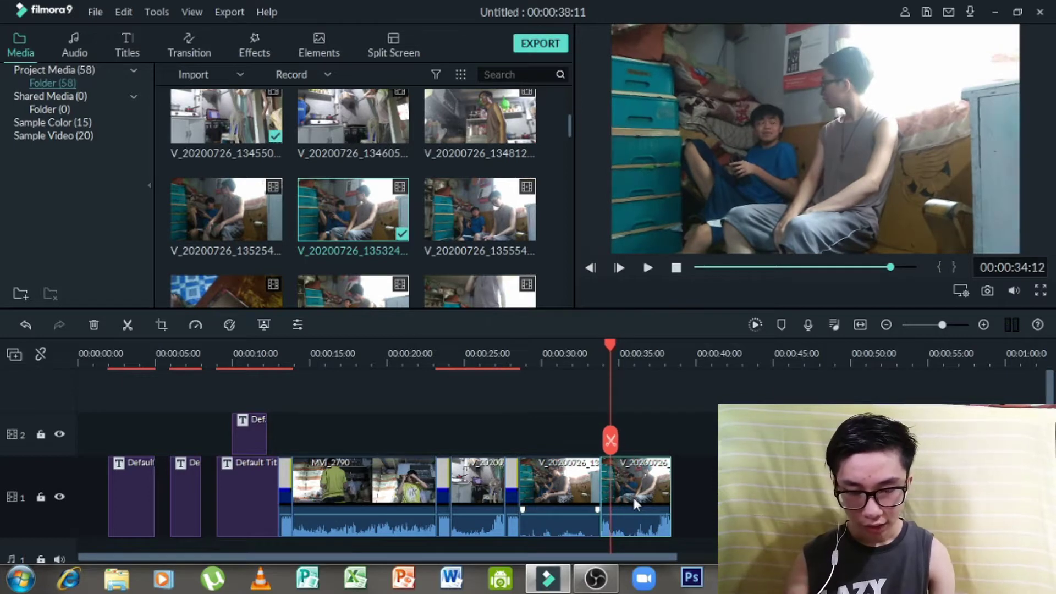
key("ctrl+b")
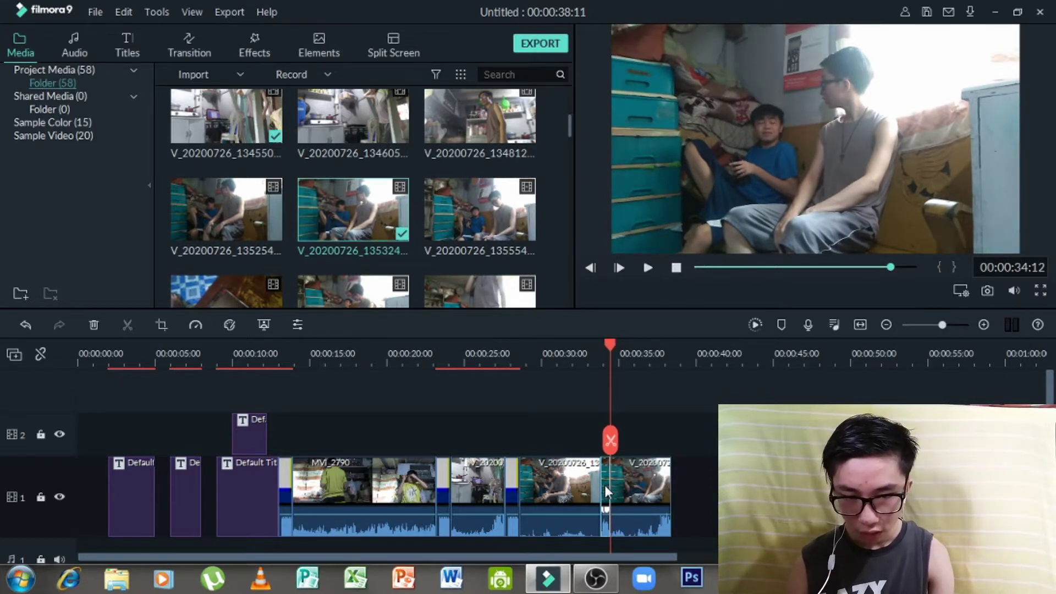
Crop the short middle segment of V_20200726_135324 to 856 x 481 around the boy in blue and play it back.
double_click(604, 485)
left_click(517, 291)
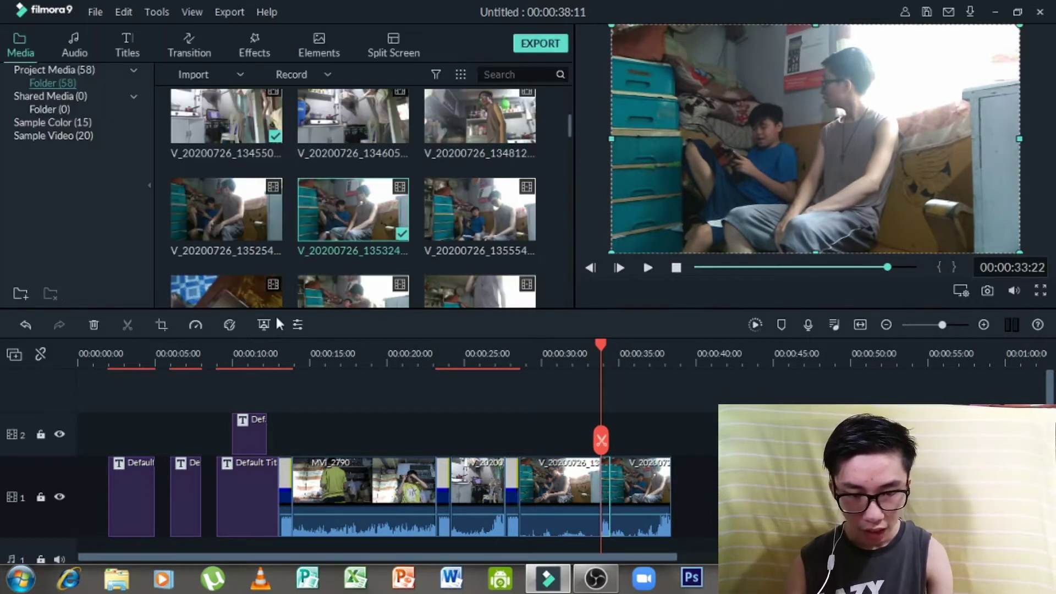
left_click(160, 325)
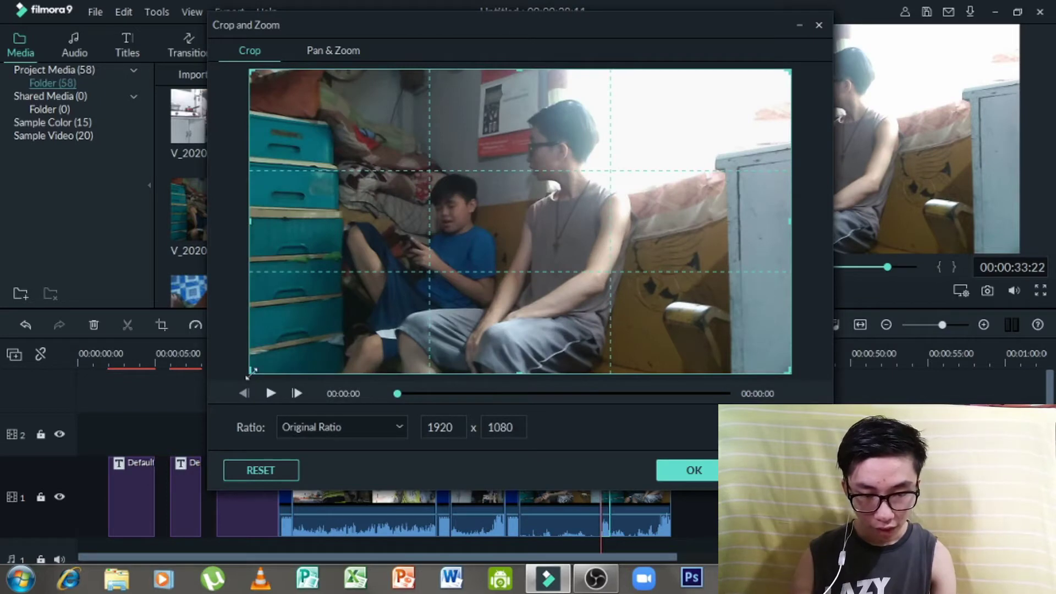
left_click_drag(250, 373, 572, 242)
left_click_drag(643, 182, 414, 257)
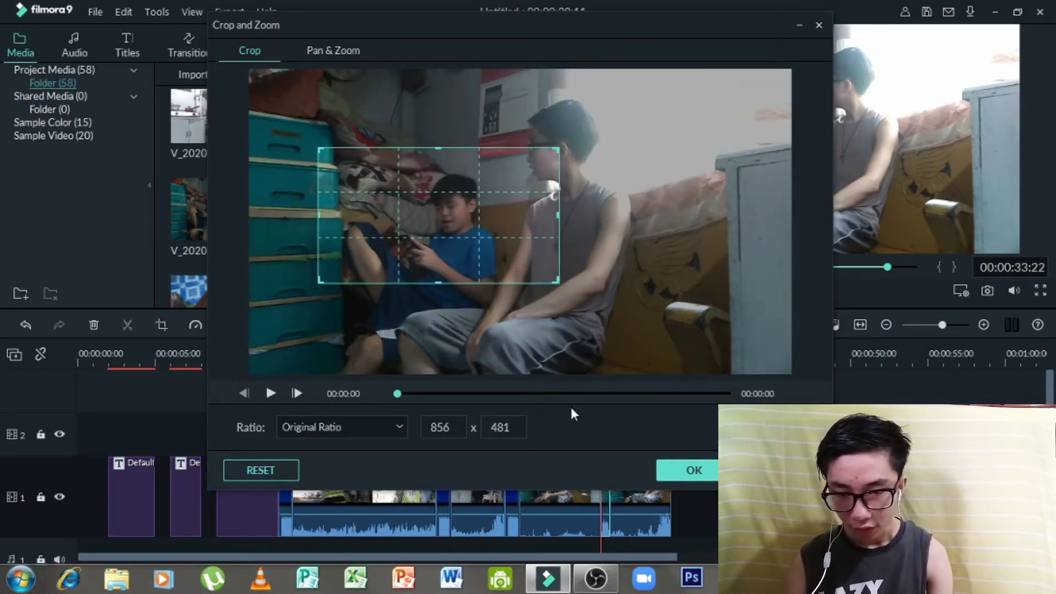
left_click(702, 472)
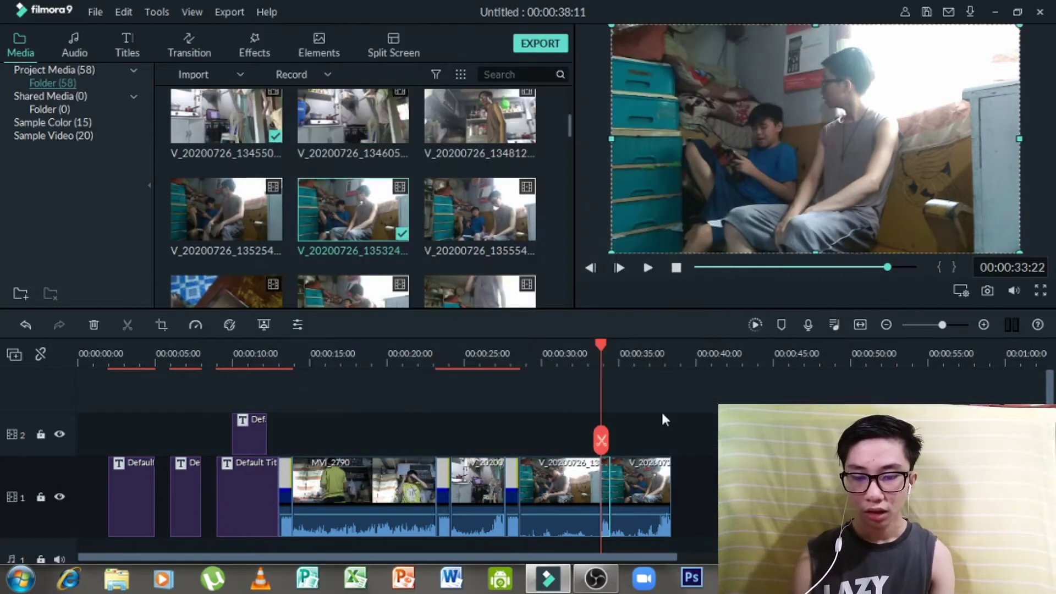
key("space")
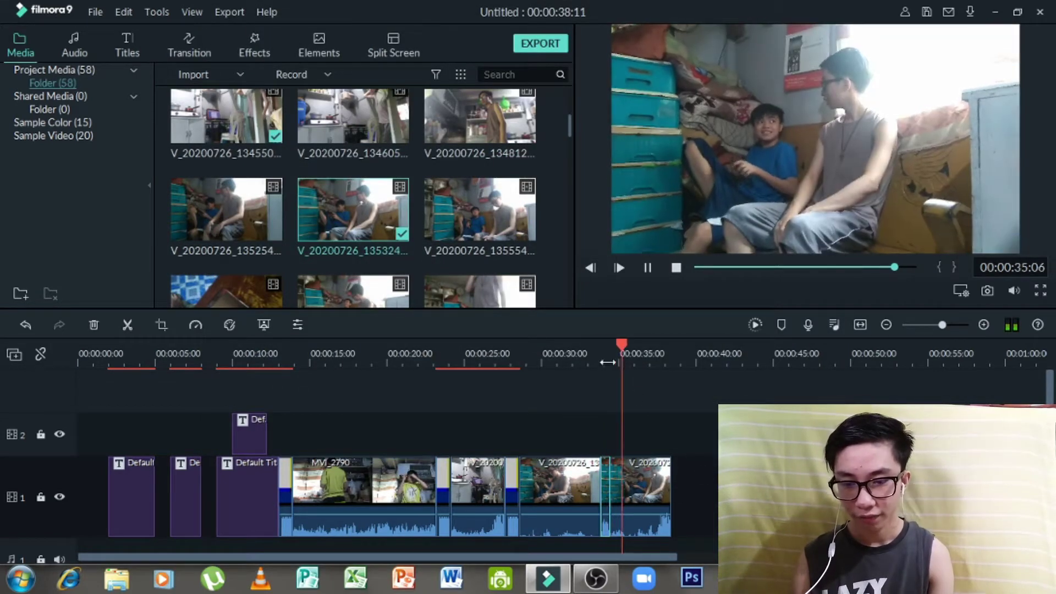
left_click_drag(619, 355, 599, 360)
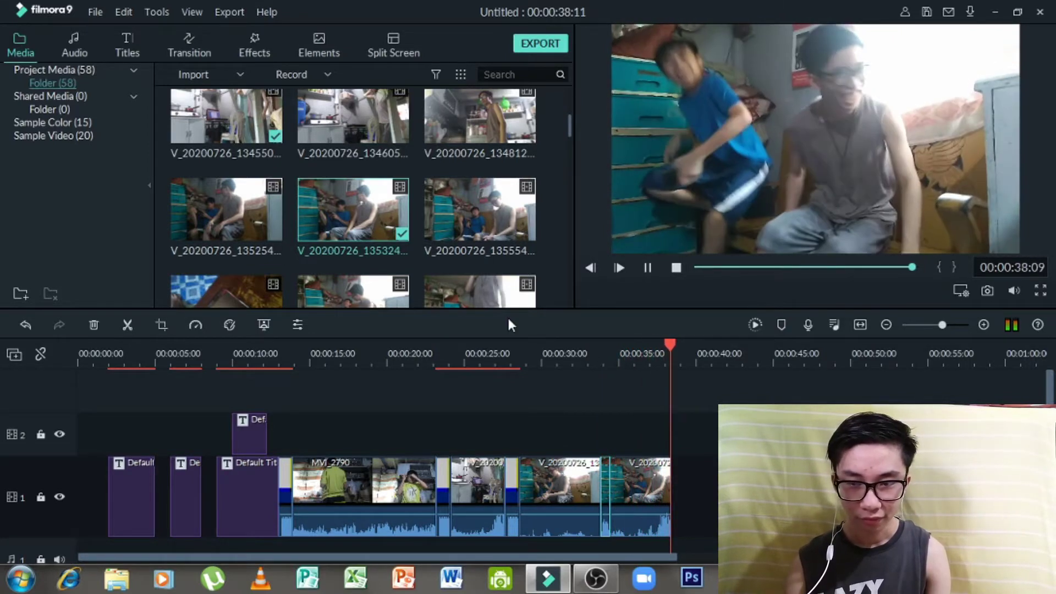
Add a Colour Lines and Beep clip on video track 1 directly after the last V_20200726_135324 segment.
scroll(497, 239, "down", 15)
left_click_drag(226, 242, 679, 494)
scroll(468, 219, "up", 15)
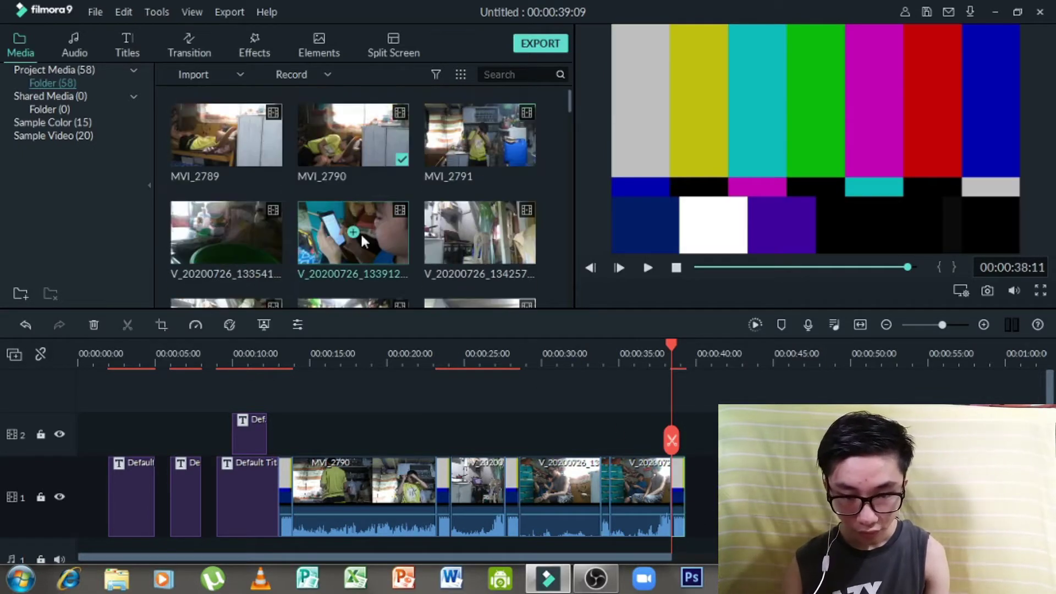
Preview V_20200726_140849 and place it on video track 1 directly after the last colour bars clip.
left_click_drag(569, 93, 566, 129)
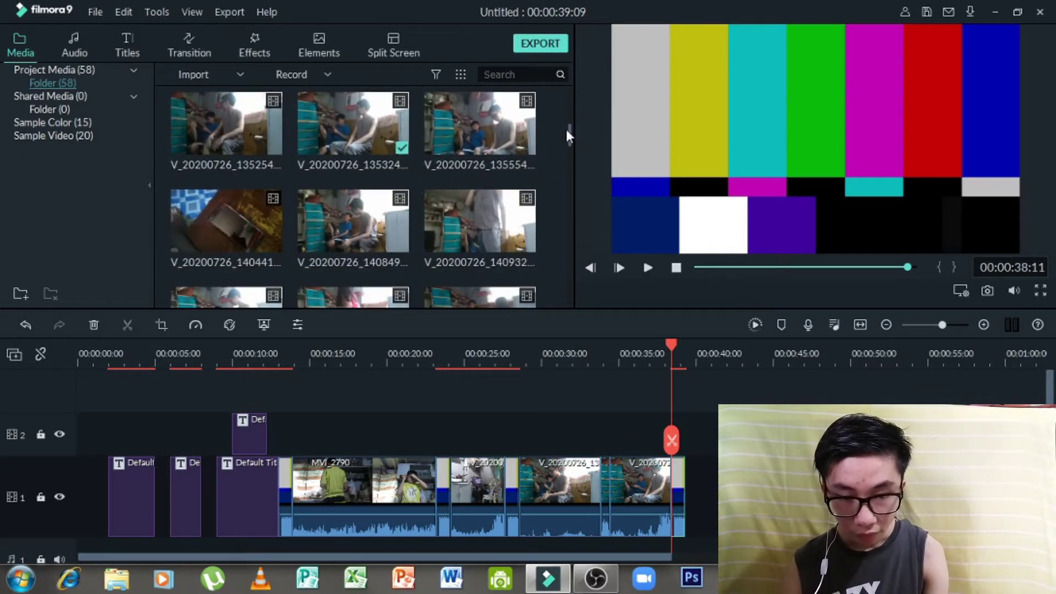
double_click(324, 233)
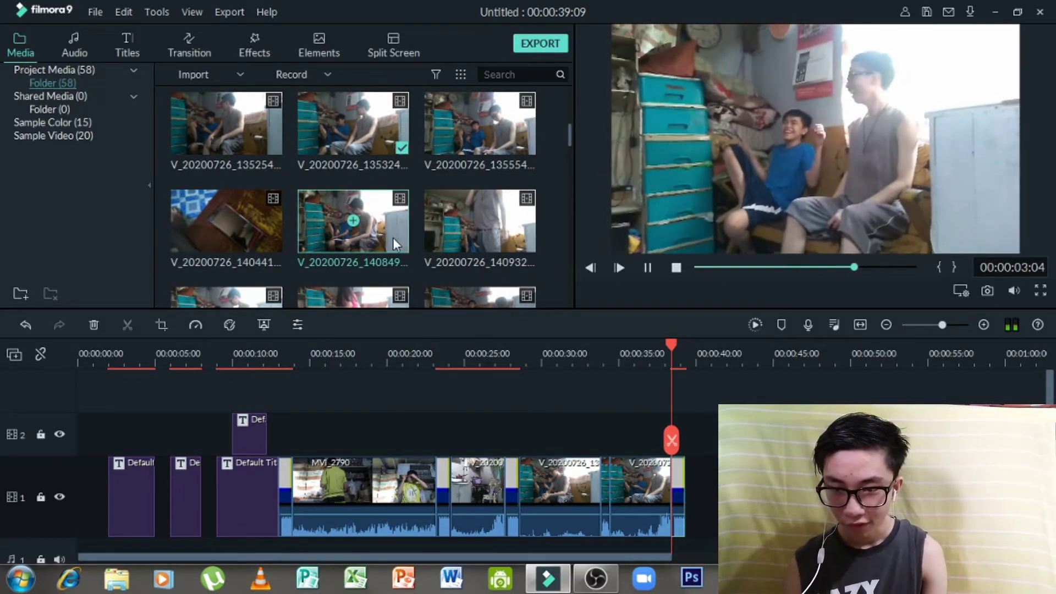
left_click_drag(385, 233, 685, 476)
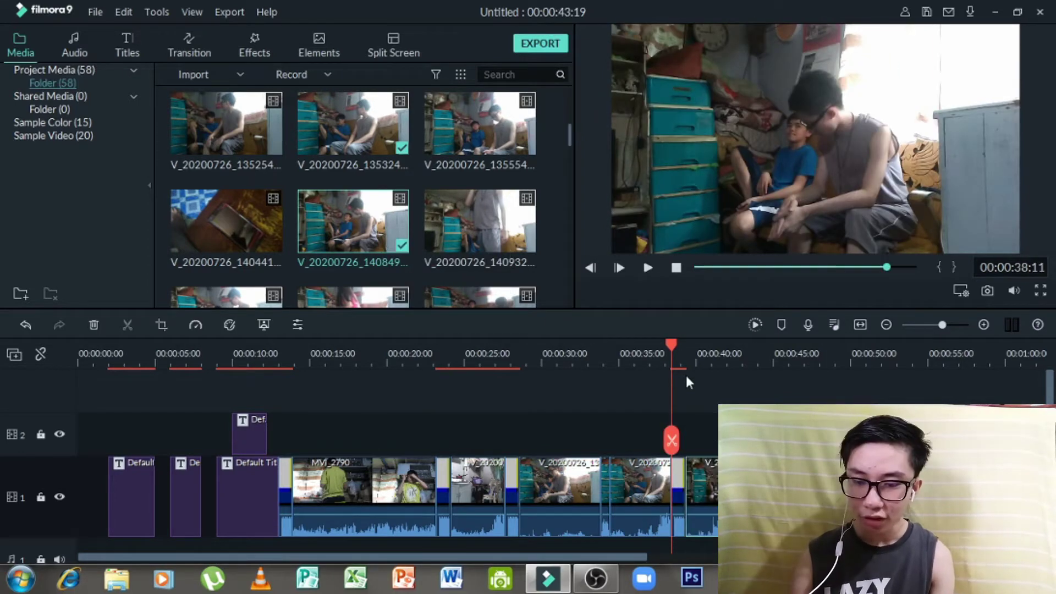
Split V_20200726_140849 at 00:00:39:24 and again at 00:00:41:07.
left_click(679, 363)
key("space")
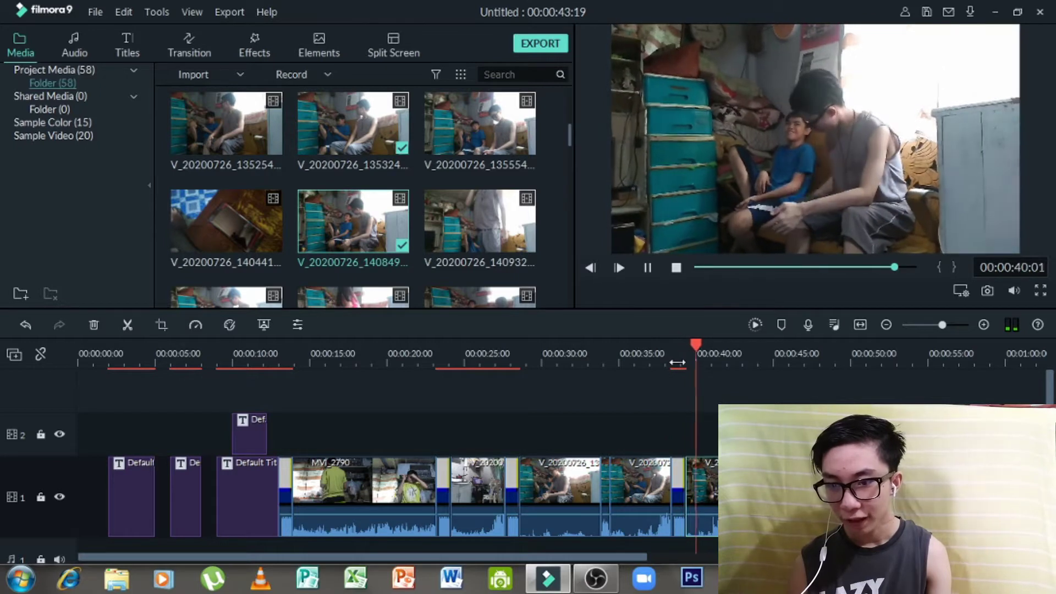
key("space")
key("Left")
key("Left")
key("Left")
key("Left")
key("Left")
key("Left")
key("Left")
key("Left")
key("Left")
key("Left")
key("Left")
key("Left")
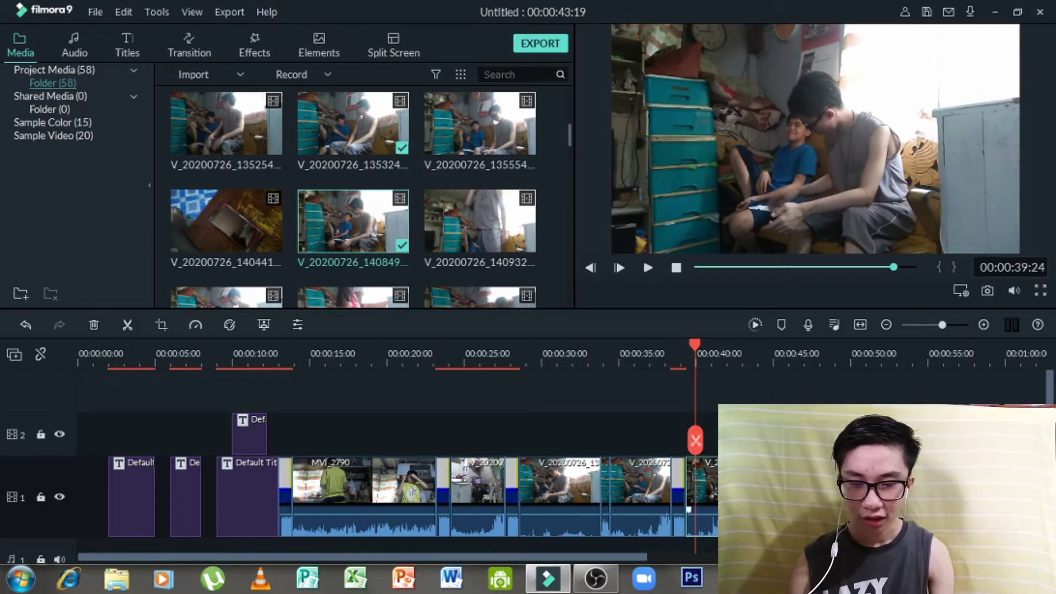
key("space")
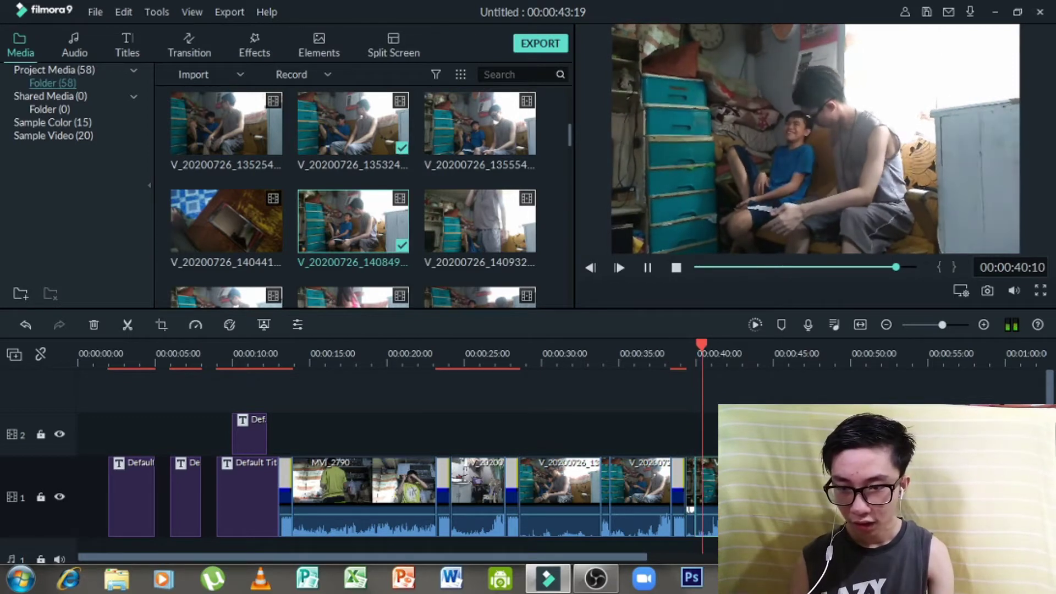
key("space")
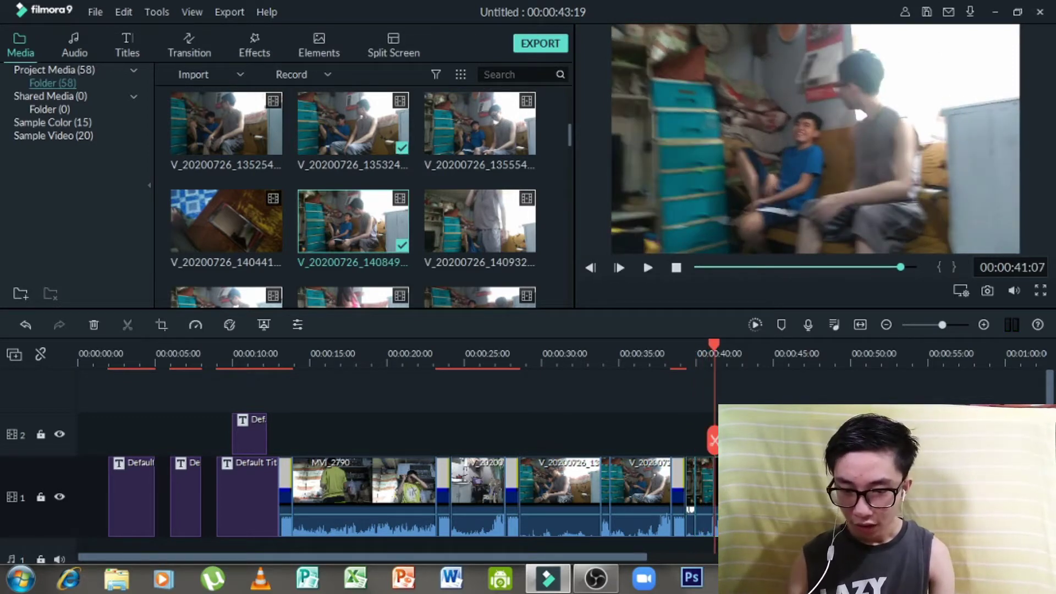
Crop the middle segment of V_20200726_140849 to 919 x 517 around the boy, keeping the original ratio, and play it back.
double_click(708, 473)
left_click(498, 291)
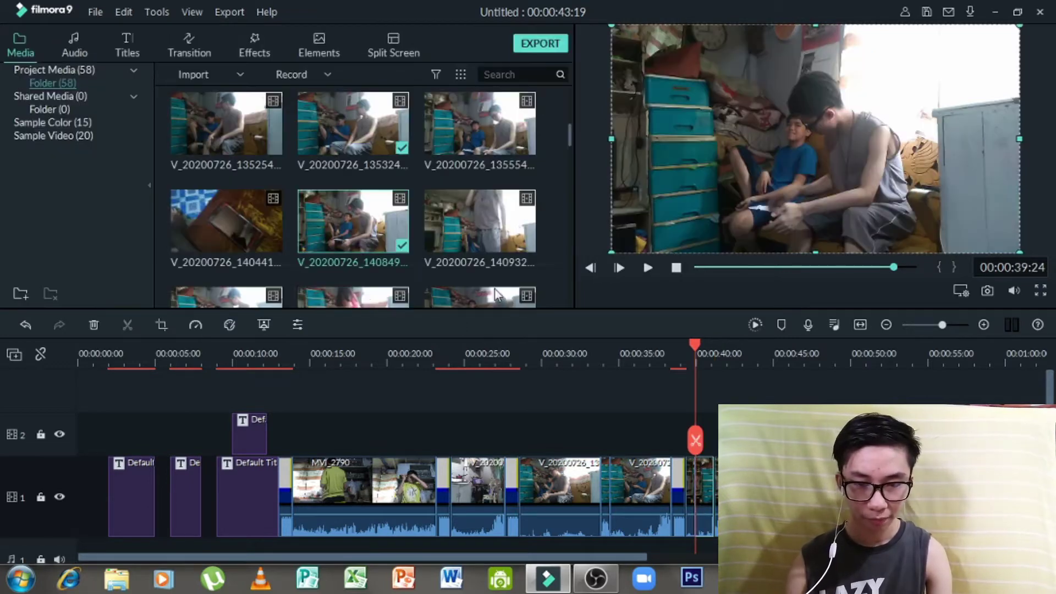
left_click(161, 323)
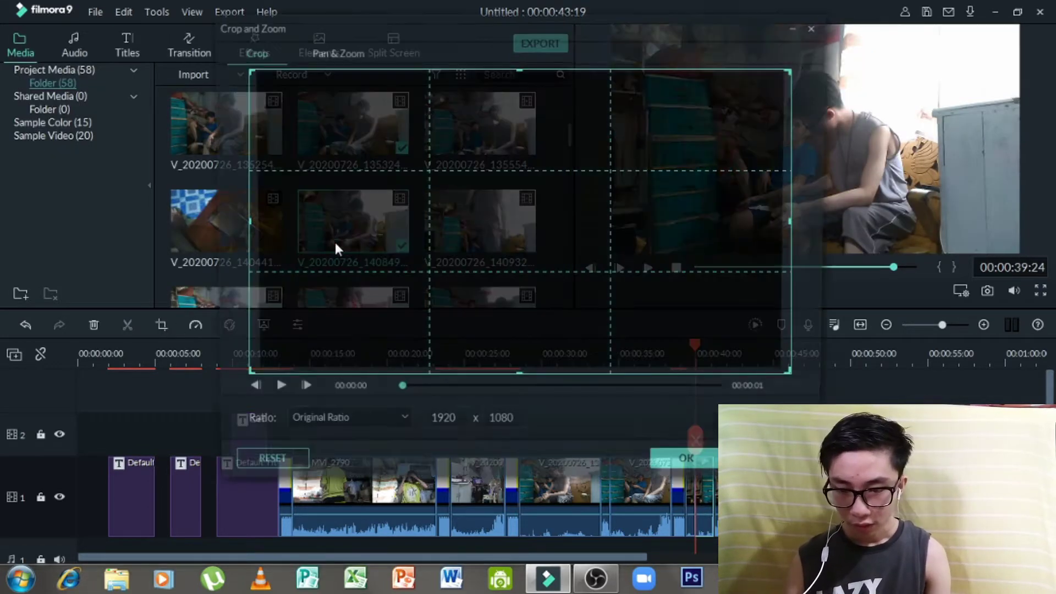
left_click_drag(317, 321, 258, 269)
left_click_drag(352, 198, 461, 204)
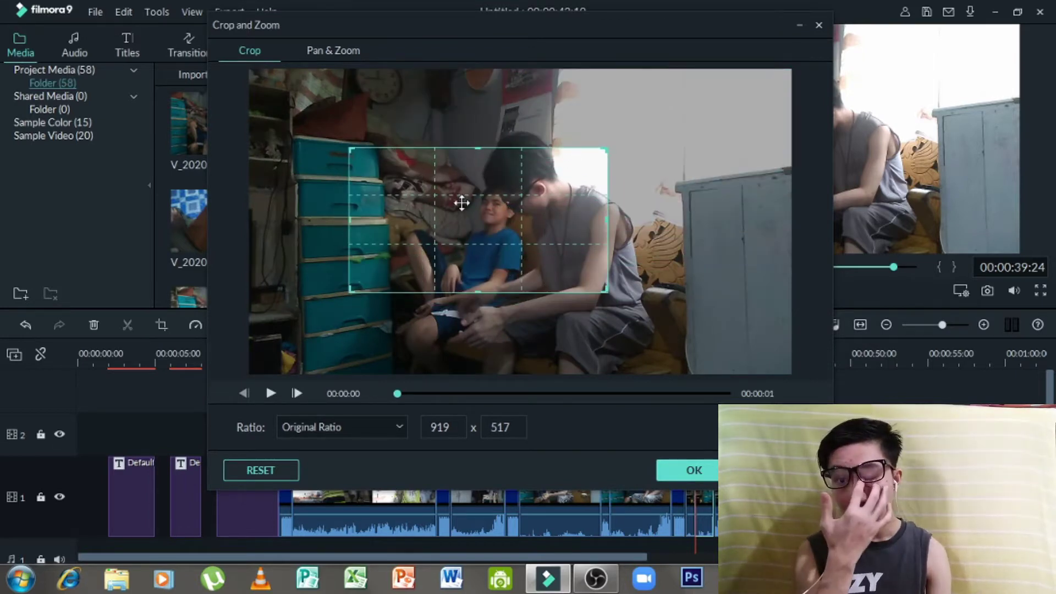
left_click(400, 430)
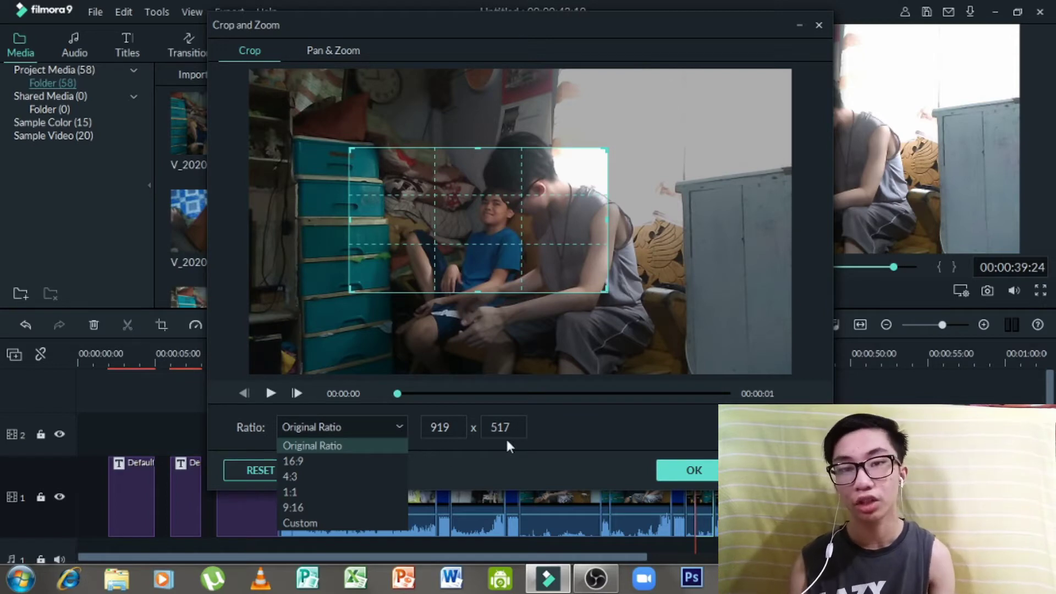
left_click(702, 459)
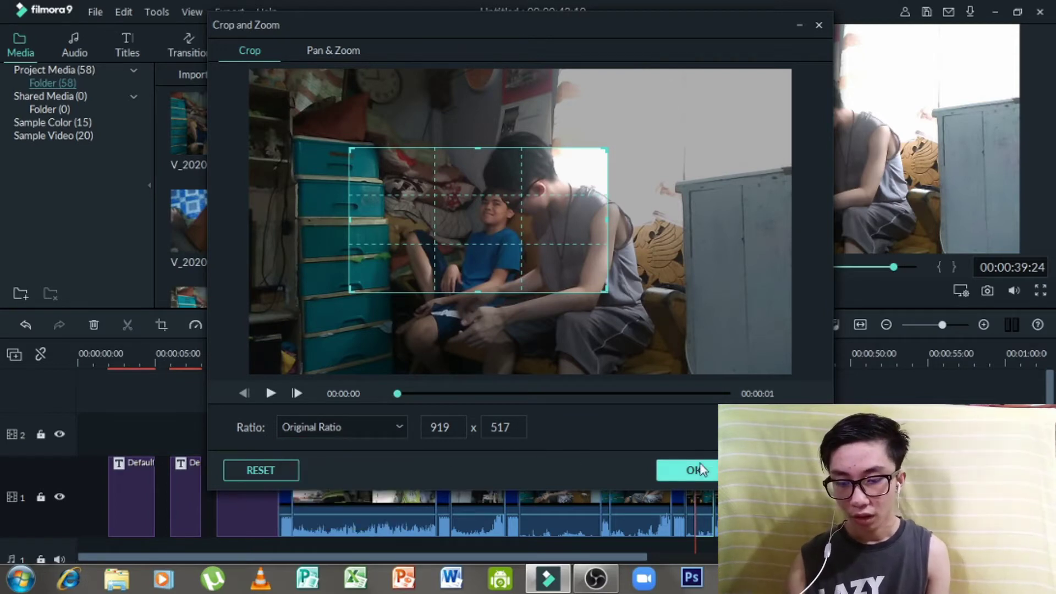
left_click(701, 469)
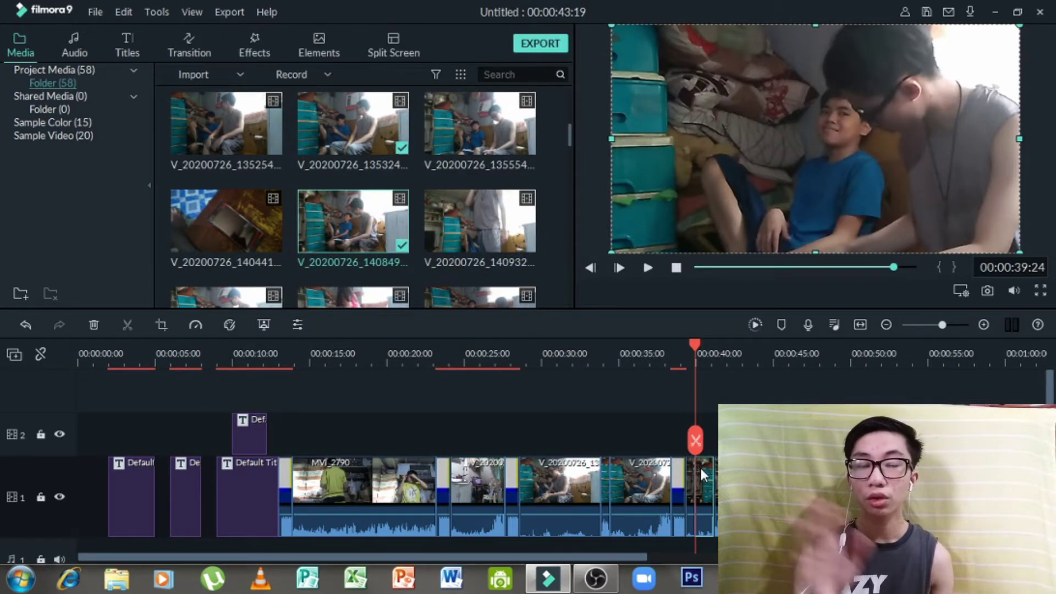
key("space")
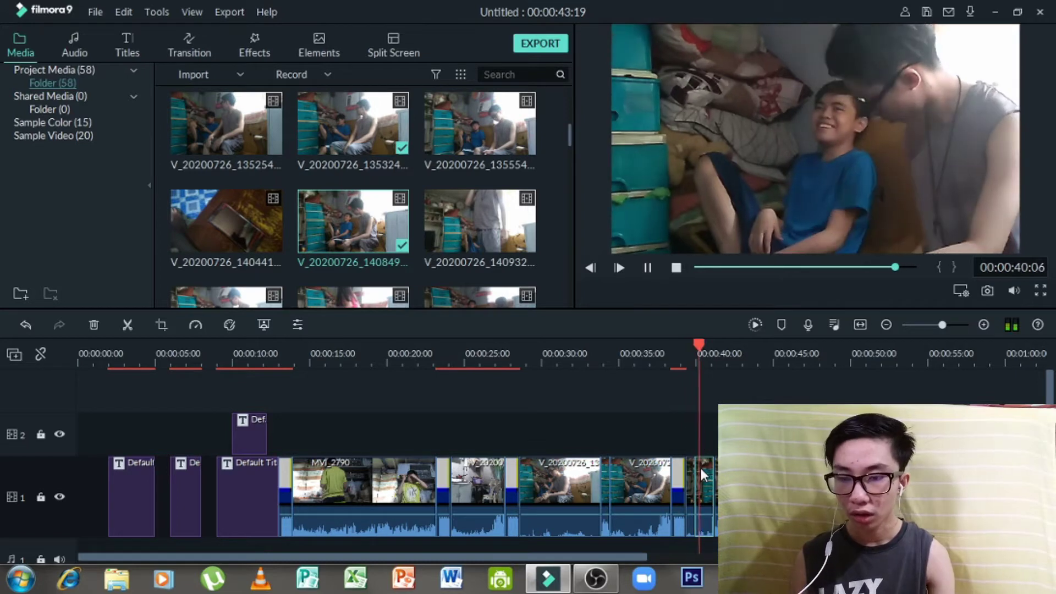
left_click(697, 358)
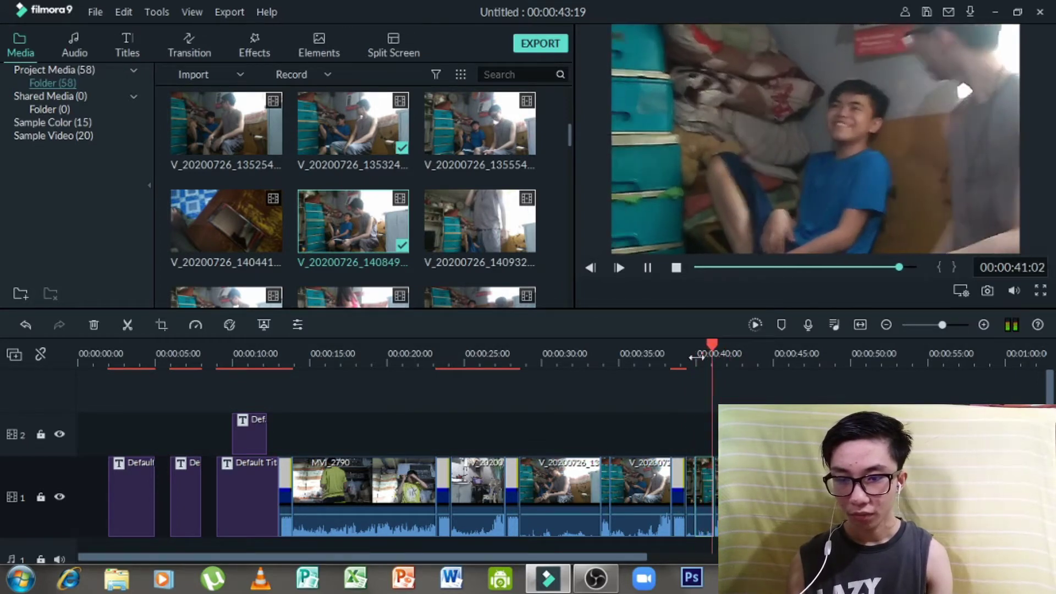
left_click(689, 357)
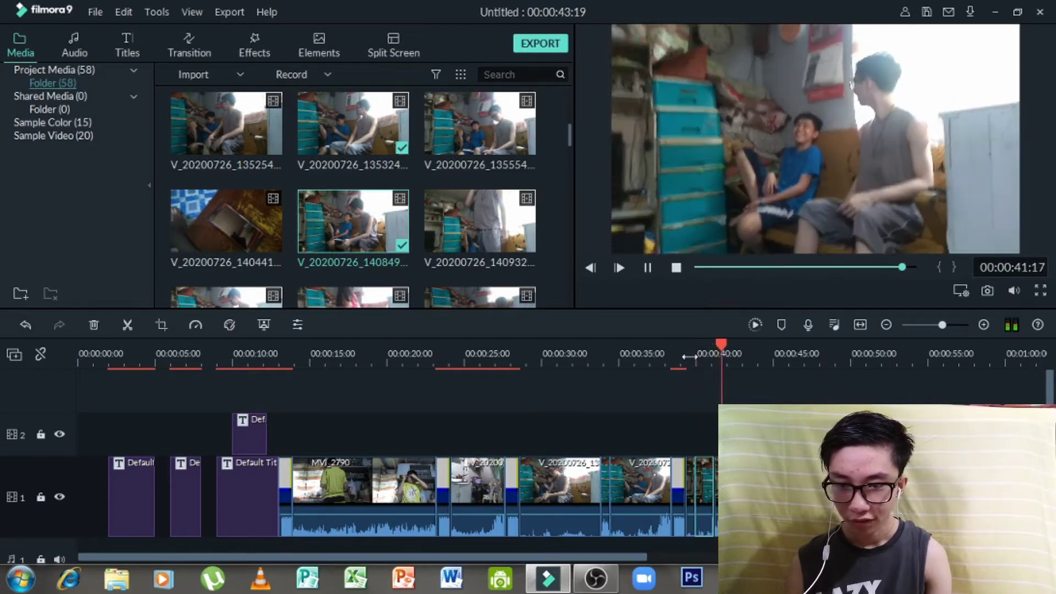
Add a Colour Lines and Beep clip on video track 1 directly after the last V_20200726_140849 segment.
scroll(437, 231, "down", 10)
left_click(225, 242)
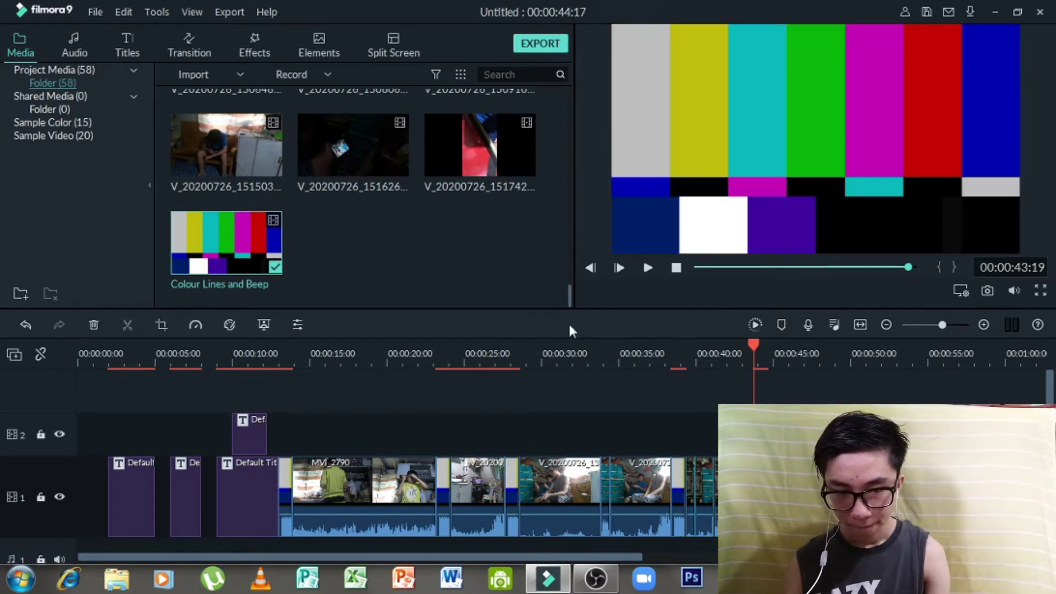
scroll(449, 205, "up", 10)
Preview V_20200726_140932, V_20200726_141030 and V_20200726_141142 in the project media folder.
scroll(426, 247, "down", 5)
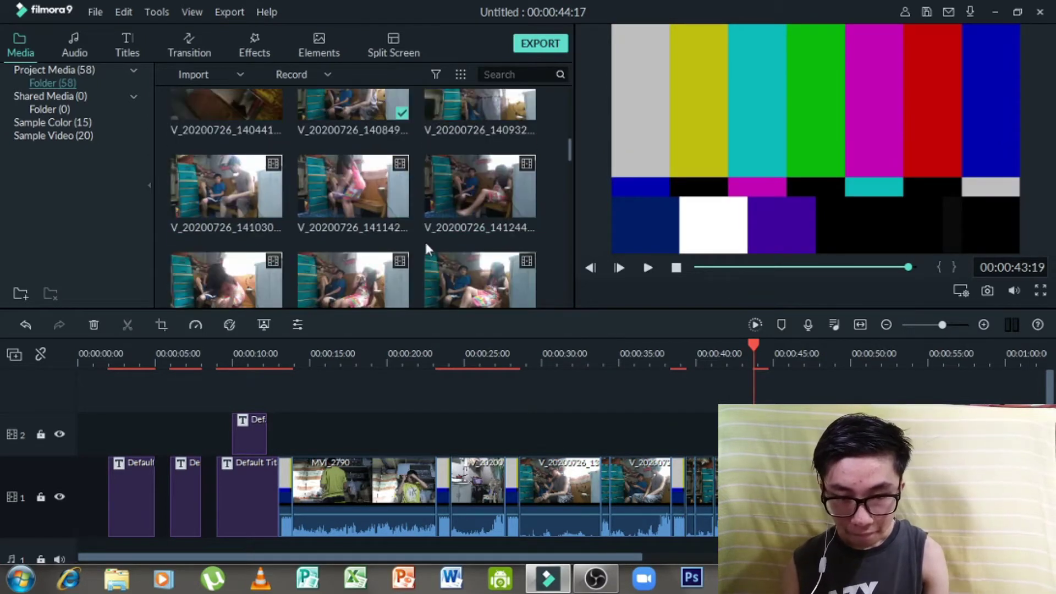
double_click(455, 110)
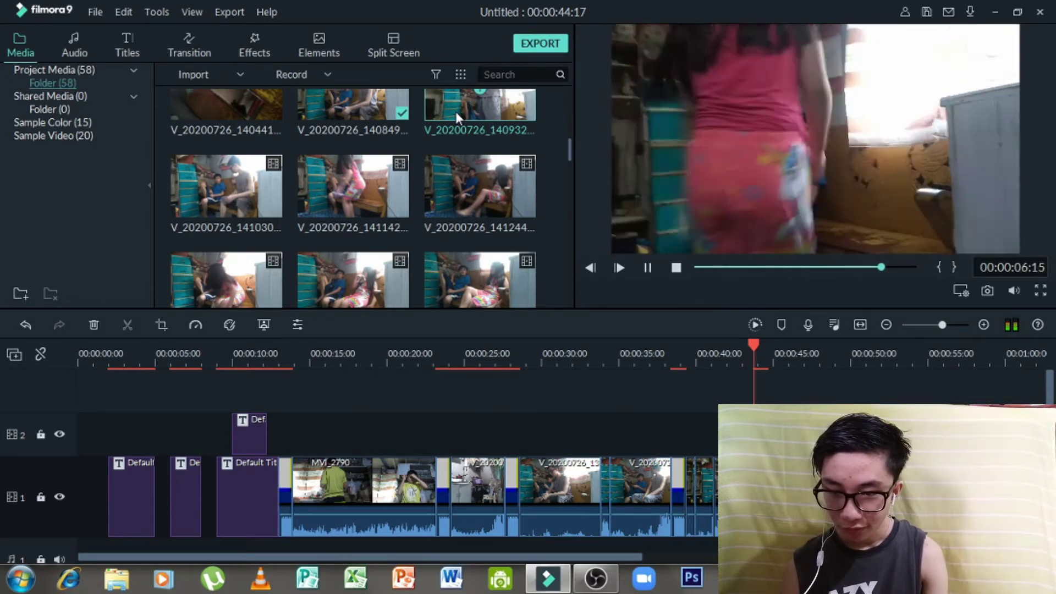
double_click(276, 183)
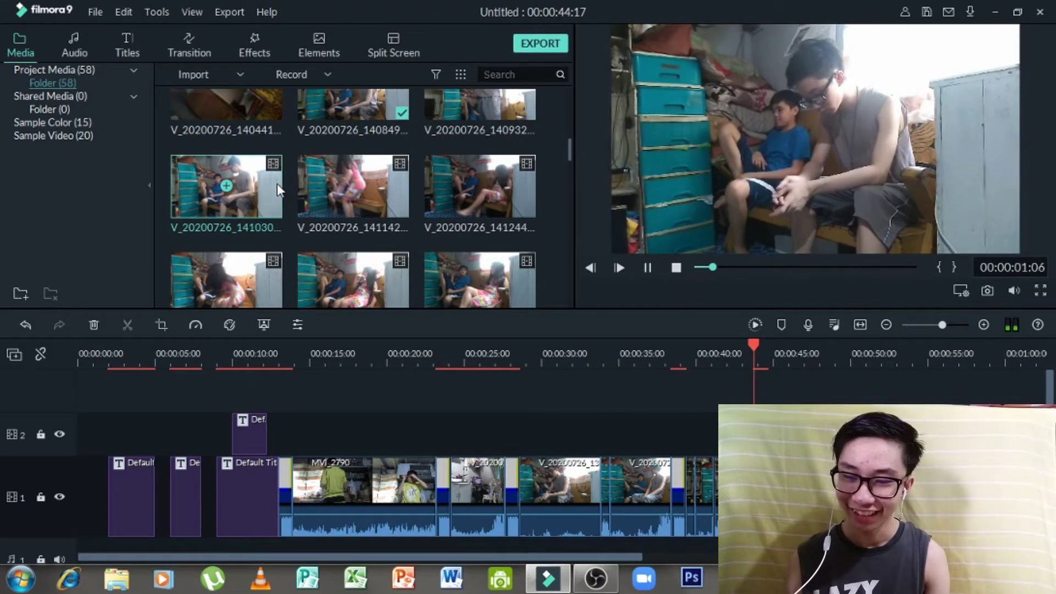
left_click(346, 216)
double_click(345, 216)
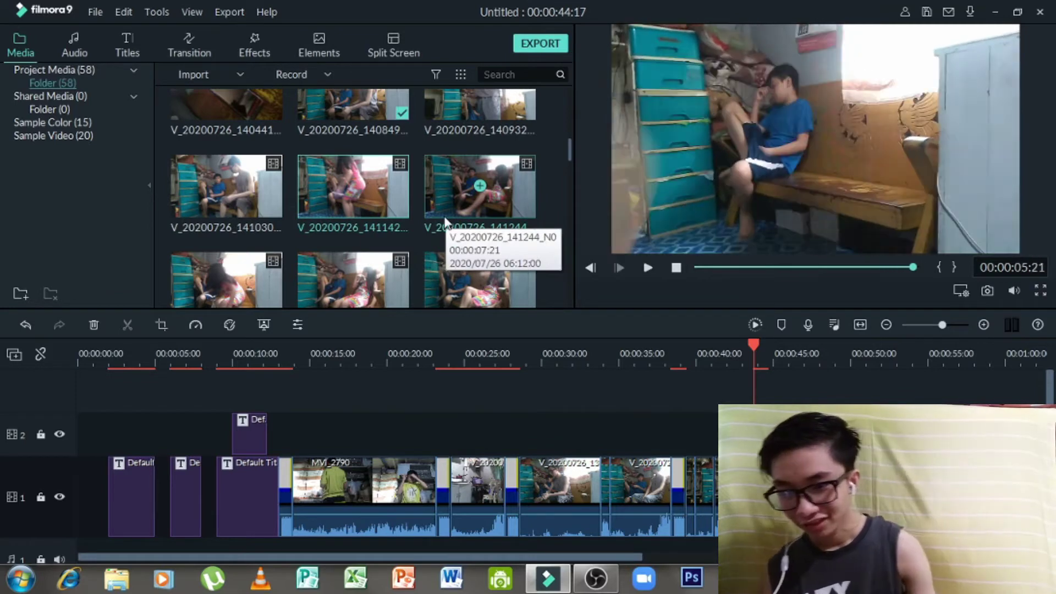
Try V_20200726_141142 on video track 1 after the last colour bars clip, play it, and delete it from the timeline.
left_click_drag(445, 221, 724, 331)
key("space")
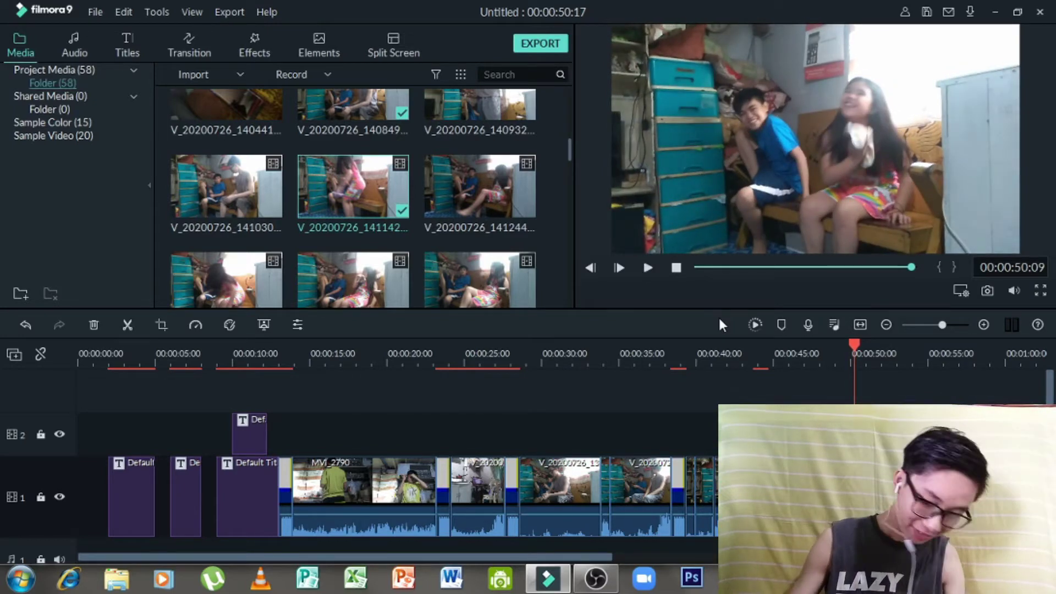
left_click(781, 343)
key("space")
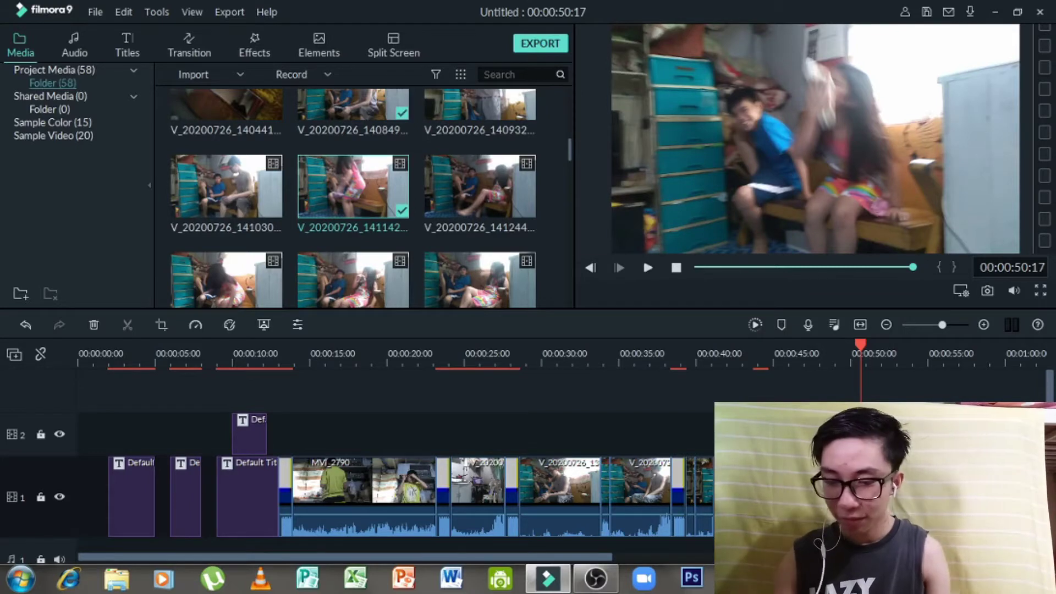
key("Delete")
Preview V_20200726_141244, place it on video track 1 directly after the last colour bars clip and play it.
double_click(493, 196)
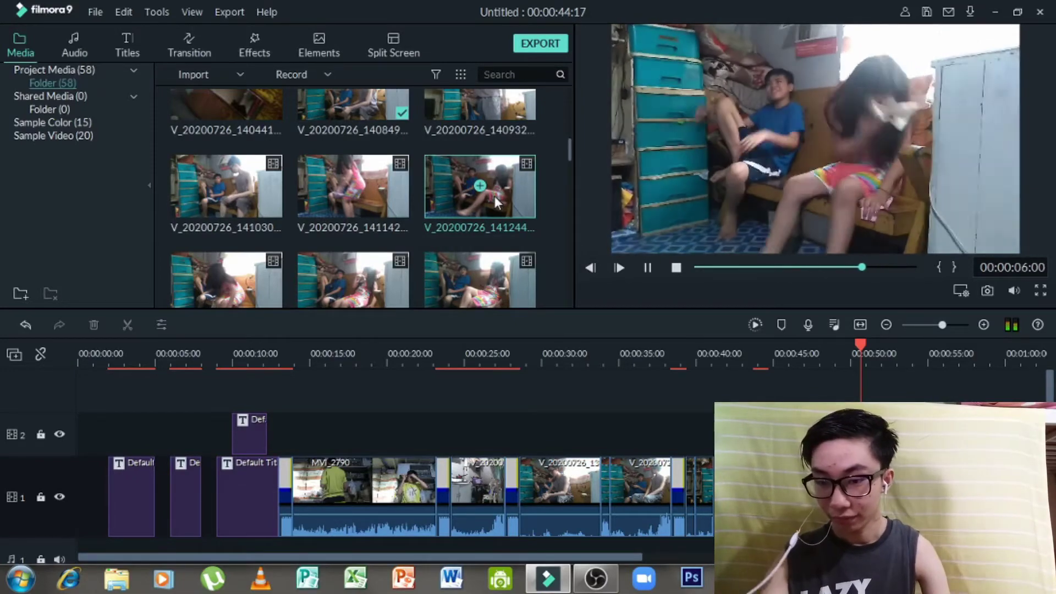
left_click_drag(463, 200, 769, 461)
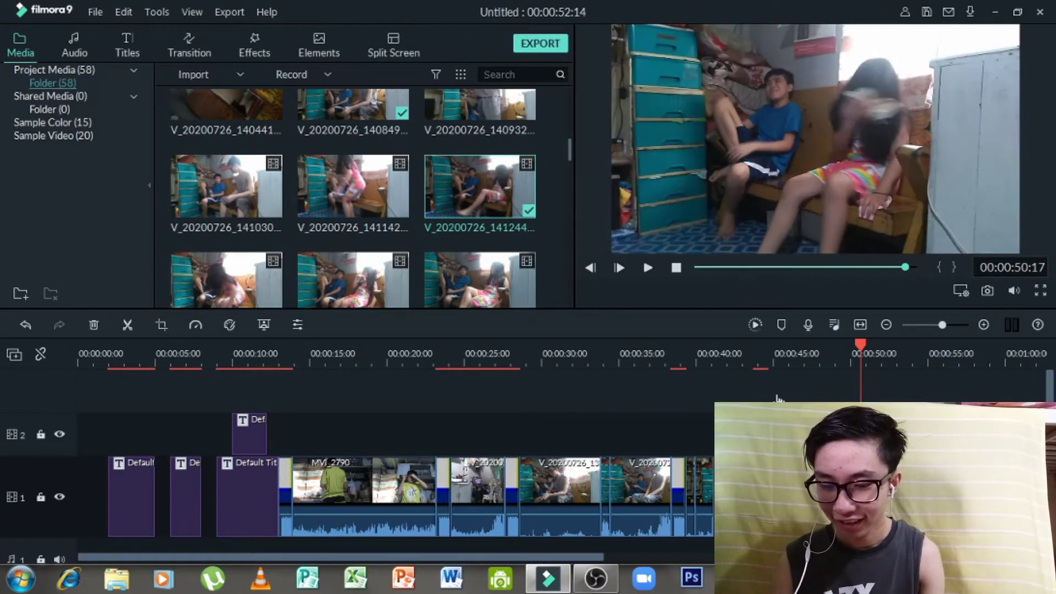
left_click(770, 356)
key("space")
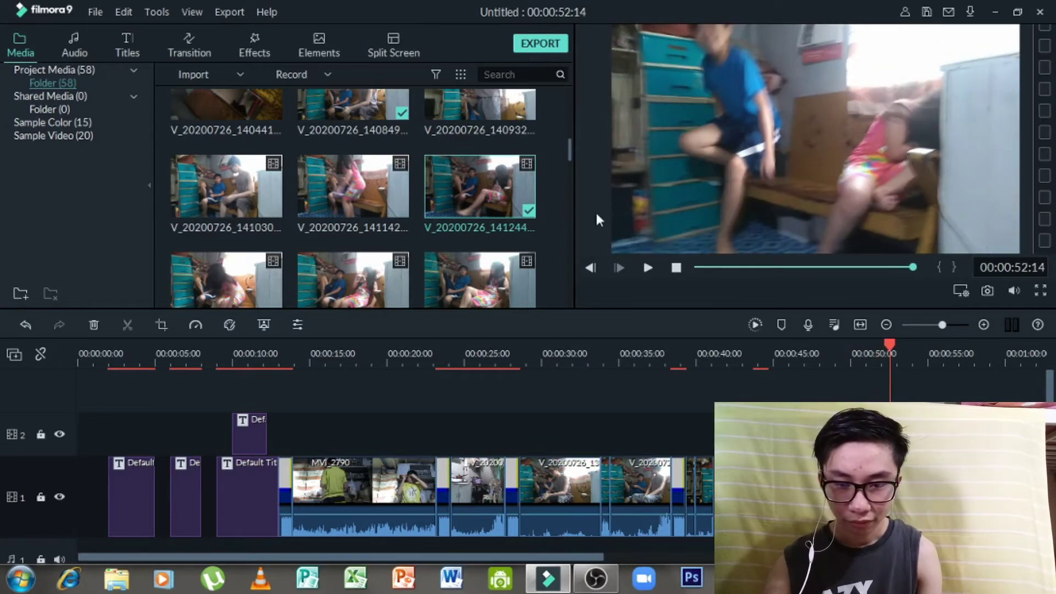
Add a Colour Lines and Beep clip on video track 1 directly after V_20200726_141244.
scroll(481, 187, "down", 5)
scroll(478, 187, "down", 8)
left_click(227, 242)
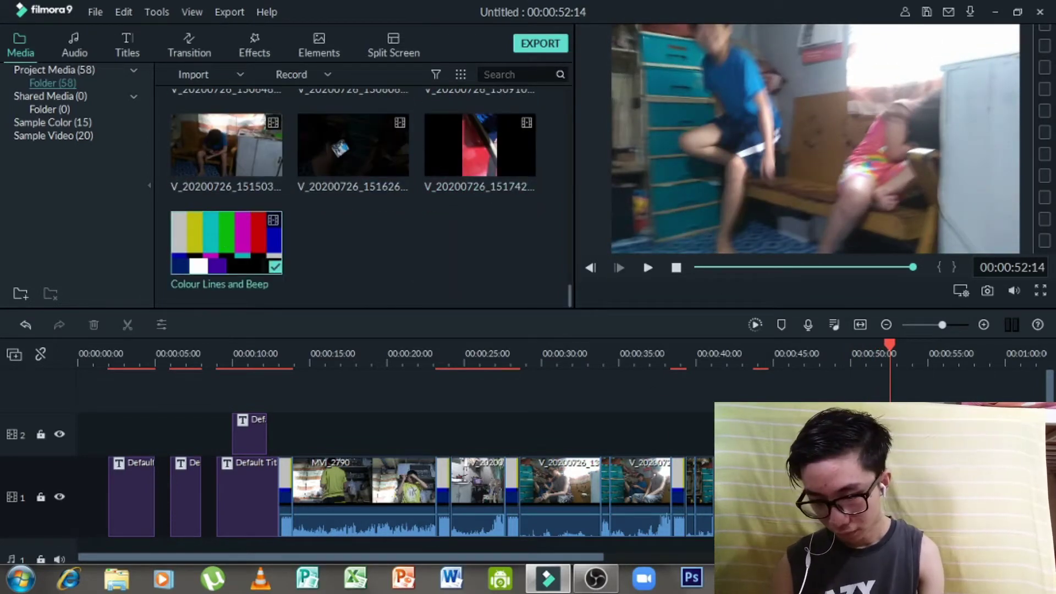
scroll(488, 238, "up", 15)
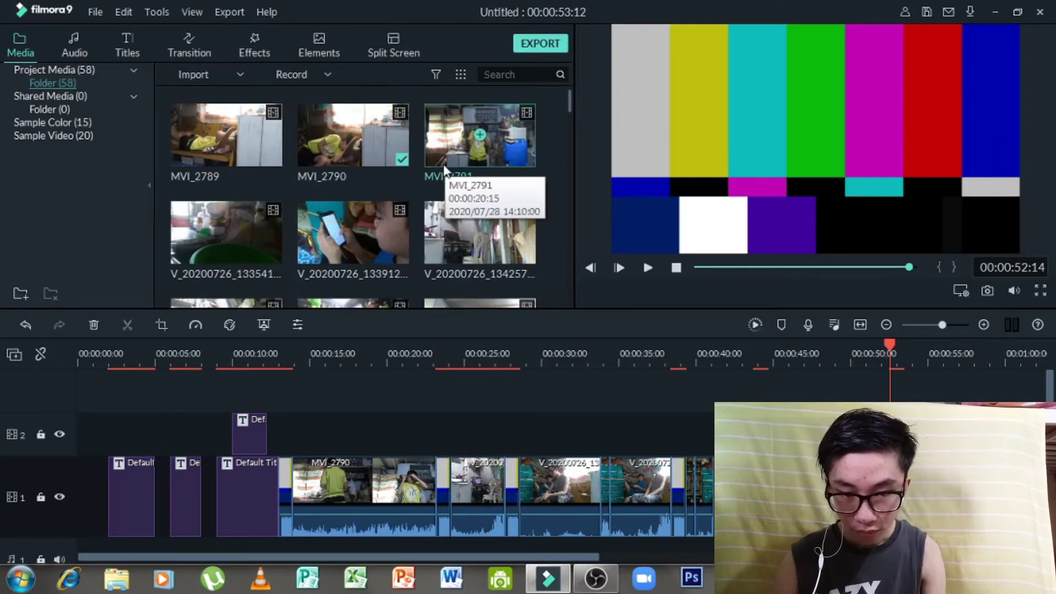
Preview V_20200726_141959 in the project media folder, and place V_20200726_142041 on video track 1 directly after the last colour bars clip.
left_click_drag(568, 93, 568, 163)
double_click(277, 259)
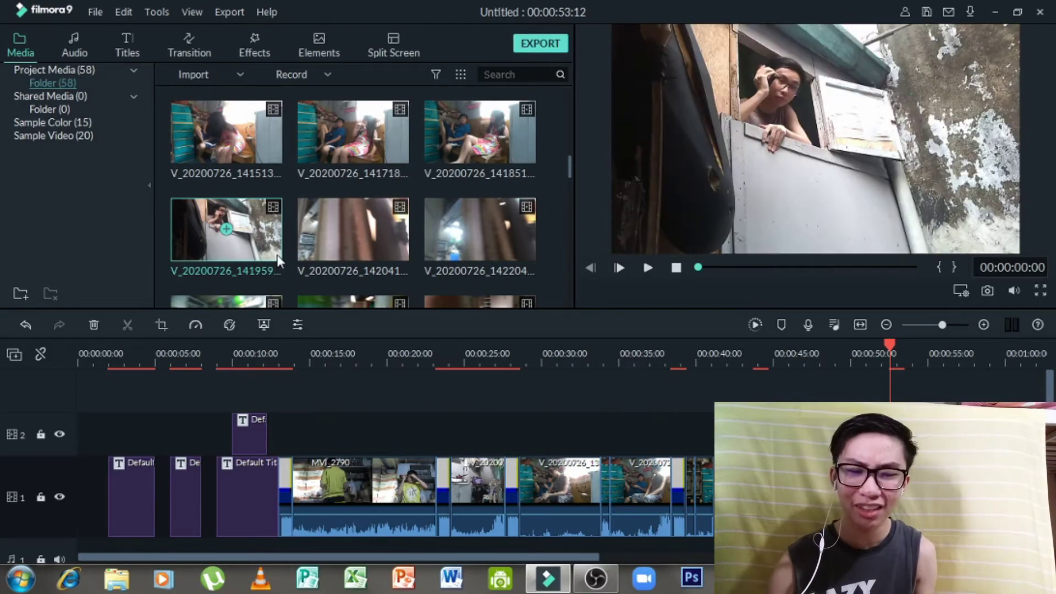
key("space")
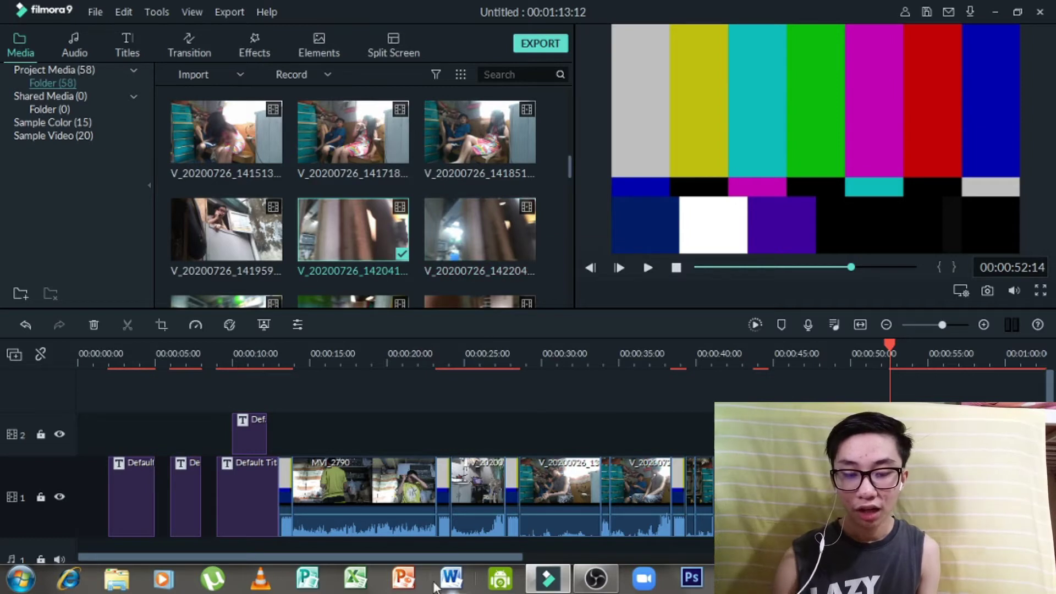
Cut V_20200726_142041 at about 00:01:07, remove the part before the cut, move the rest against the last colour bars clip and play it.
left_click_drag(436, 559, 590, 545)
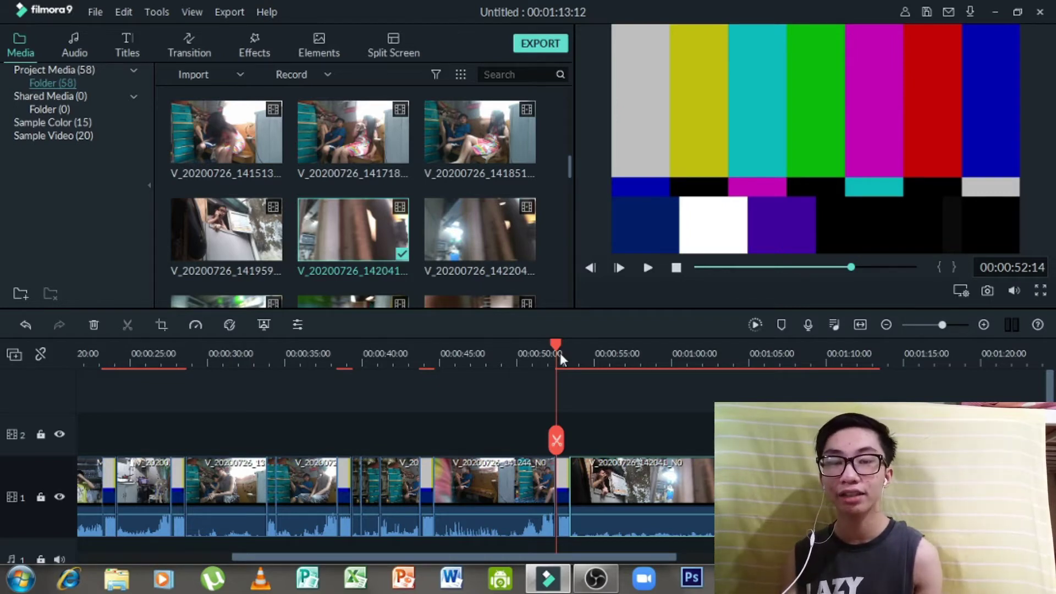
key("space")
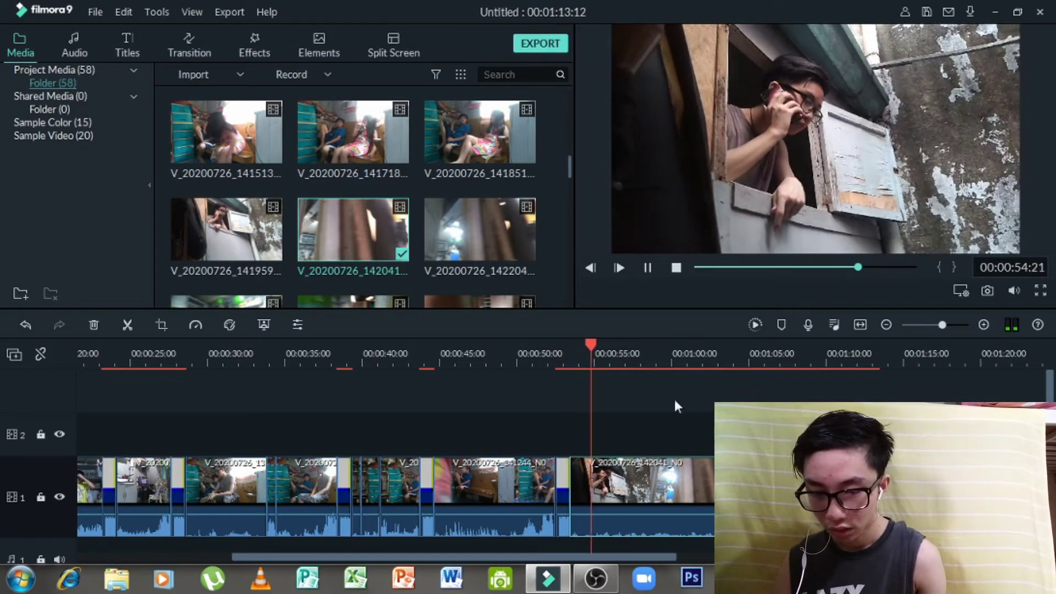
left_click(676, 354)
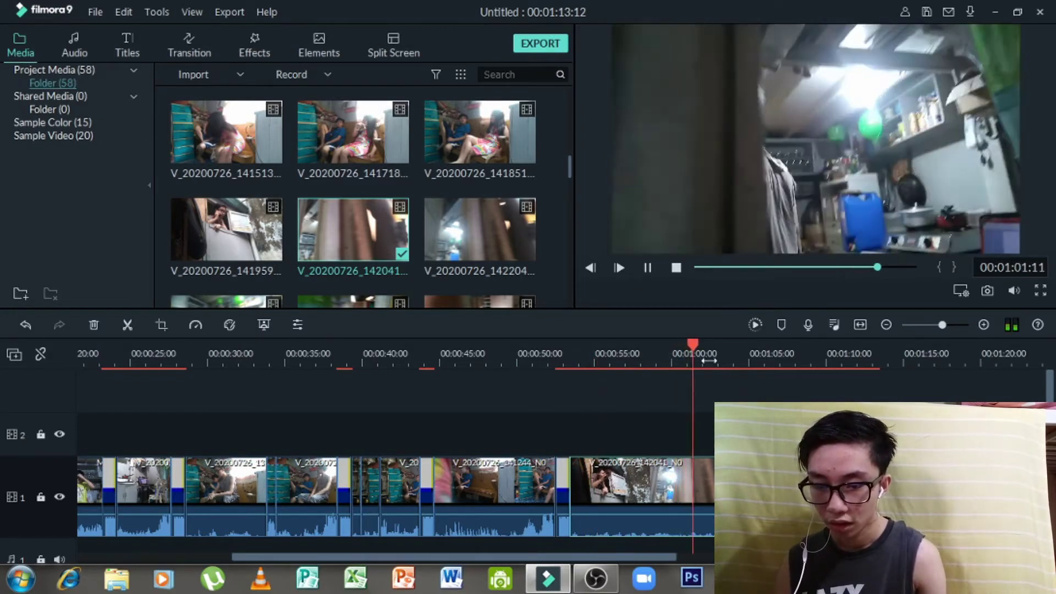
left_click(753, 362)
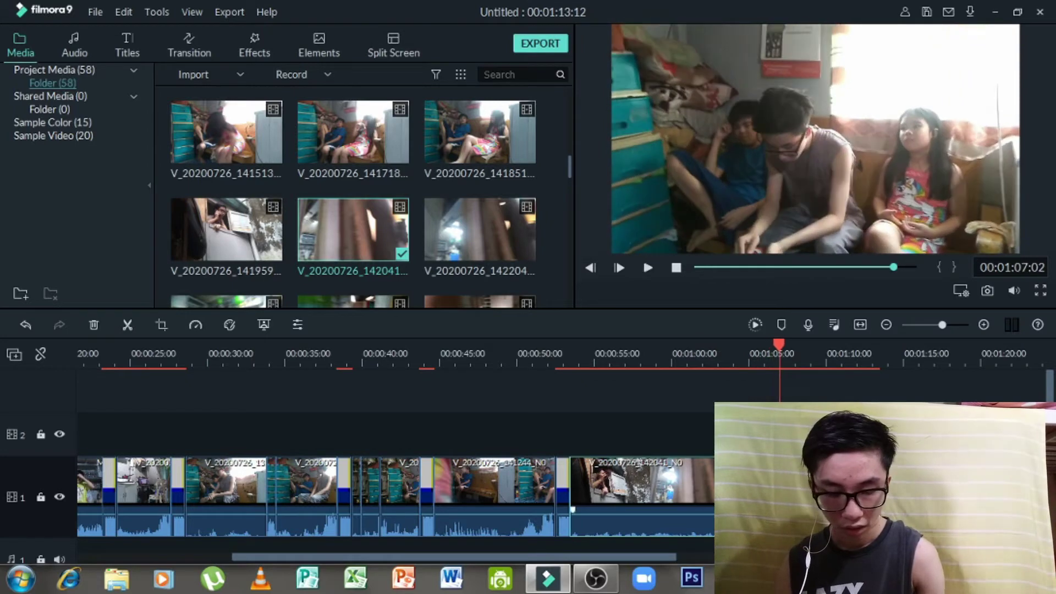
left_click_drag(770, 495, 631, 490)
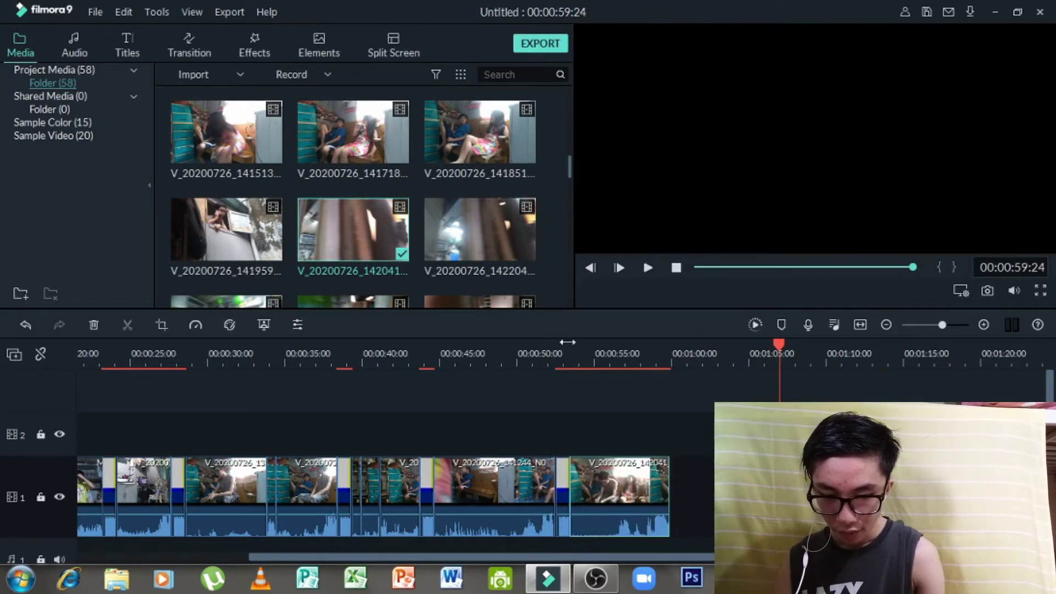
left_click(567, 342)
key("space")
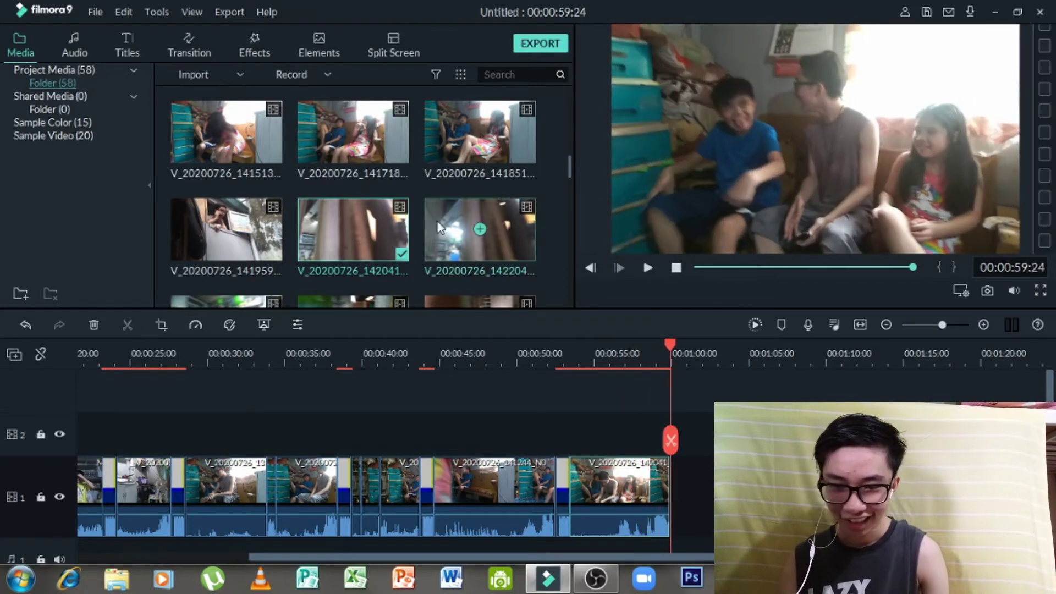
Add a Colour Lines and Beep clip on video track 1 directly after V_20200726_142041.
scroll(362, 128, "down", 10)
left_click_drag(269, 232, 680, 497)
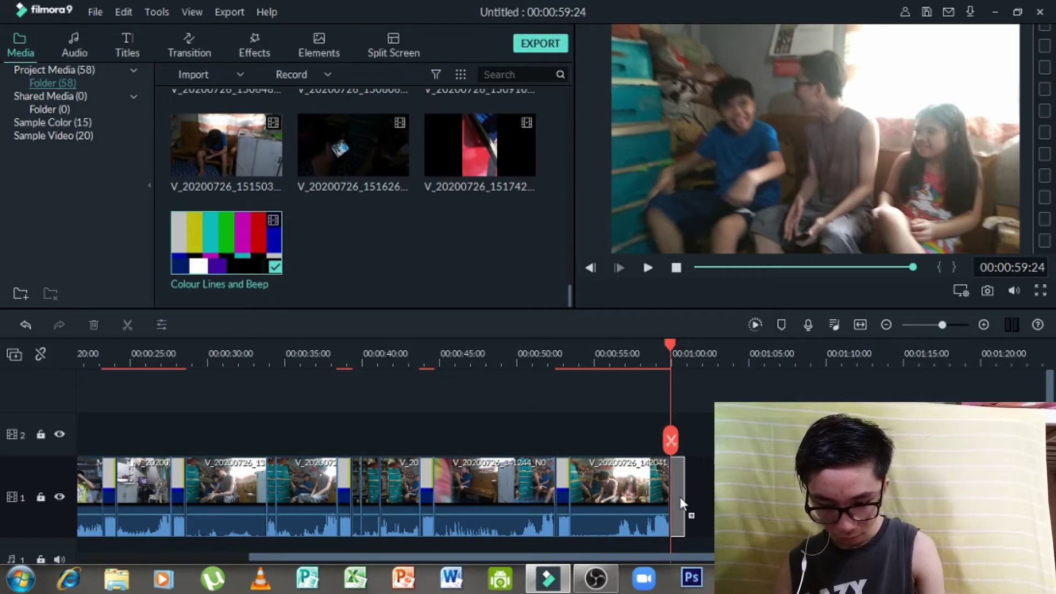
Try V_20200726_143248 on video track 1 after the last colour bars clip, play it, and undo the placement.
scroll(394, 220, "up", 10)
scroll(394, 222, "down", 3)
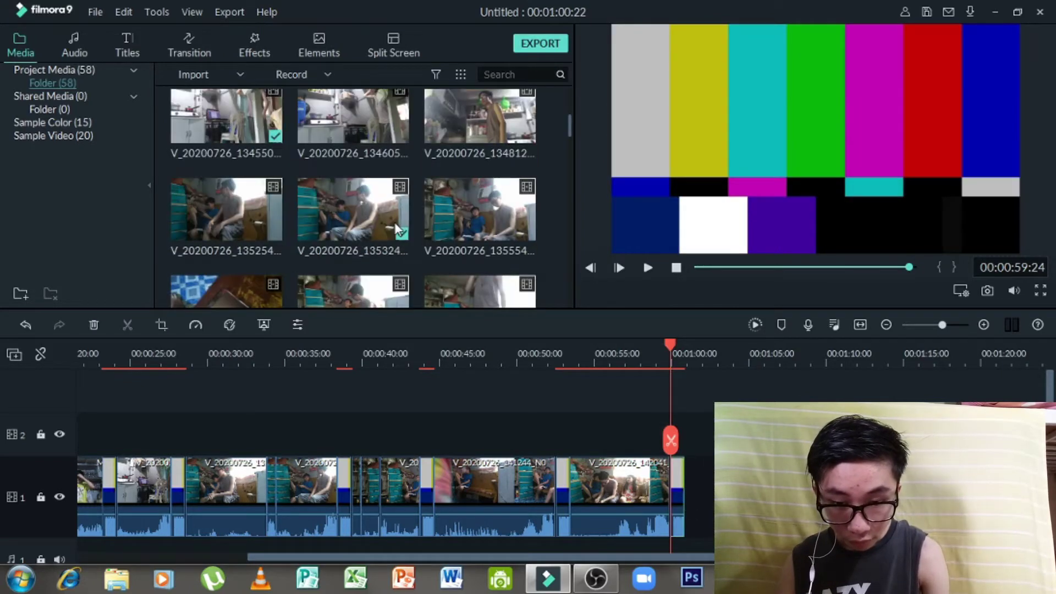
scroll(439, 200, "down", 3)
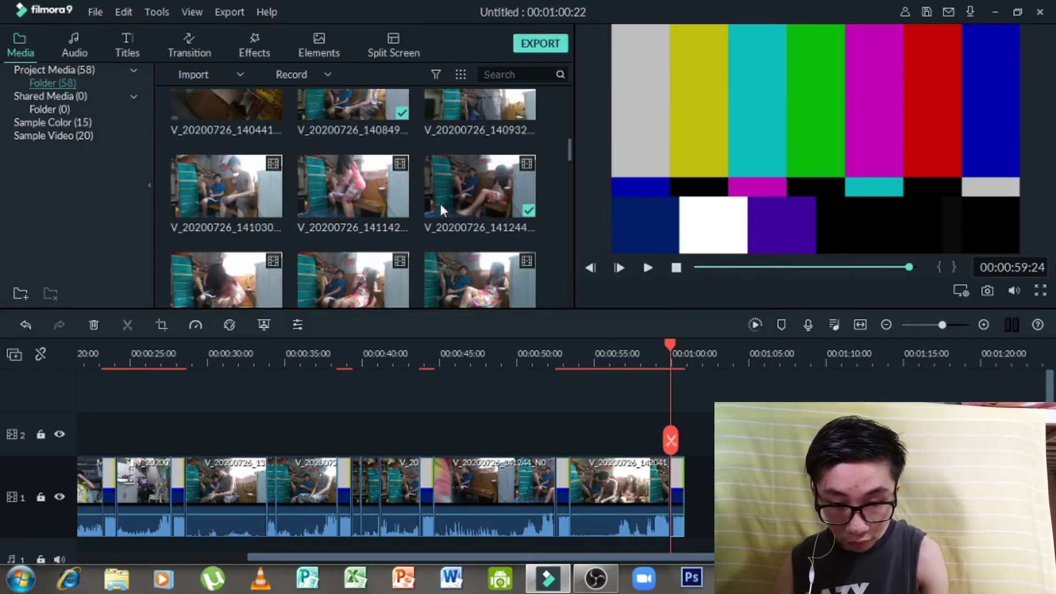
scroll(409, 239, "down", 3)
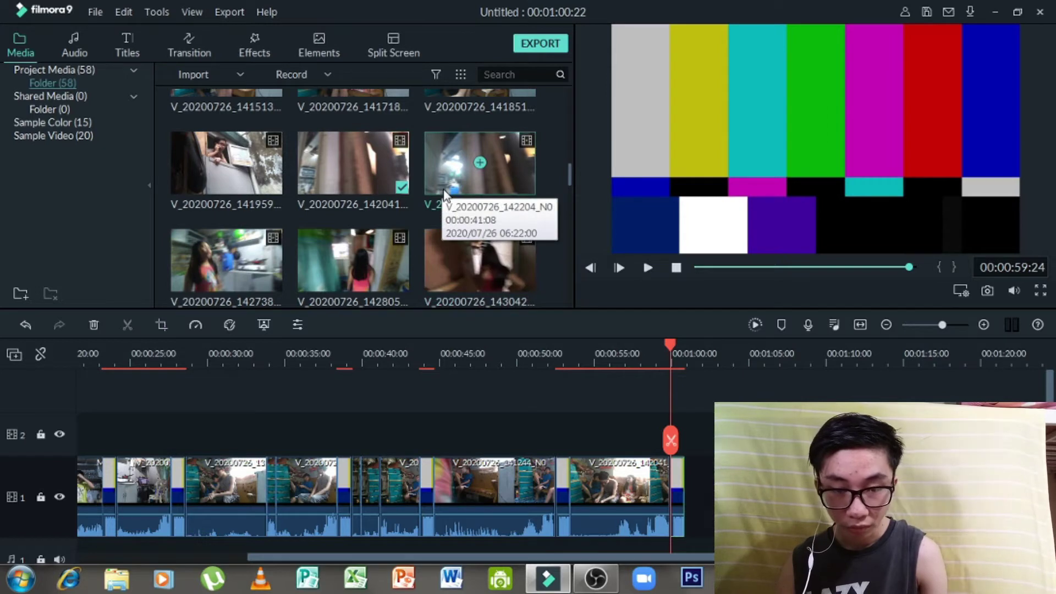
scroll(338, 217, "down", 3)
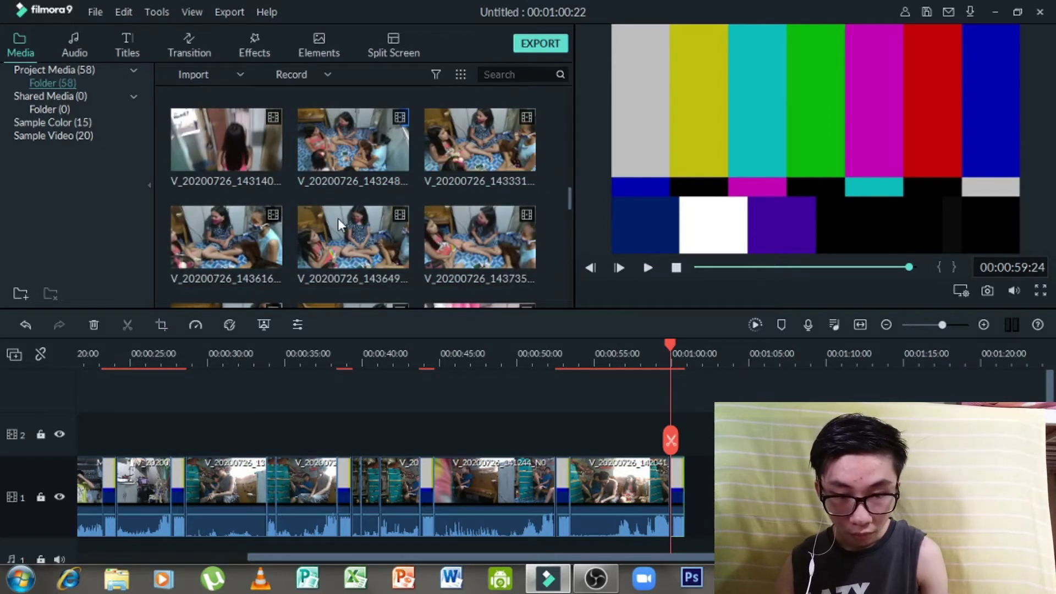
scroll(391, 186, "down", 3)
scroll(391, 186, "up", 3)
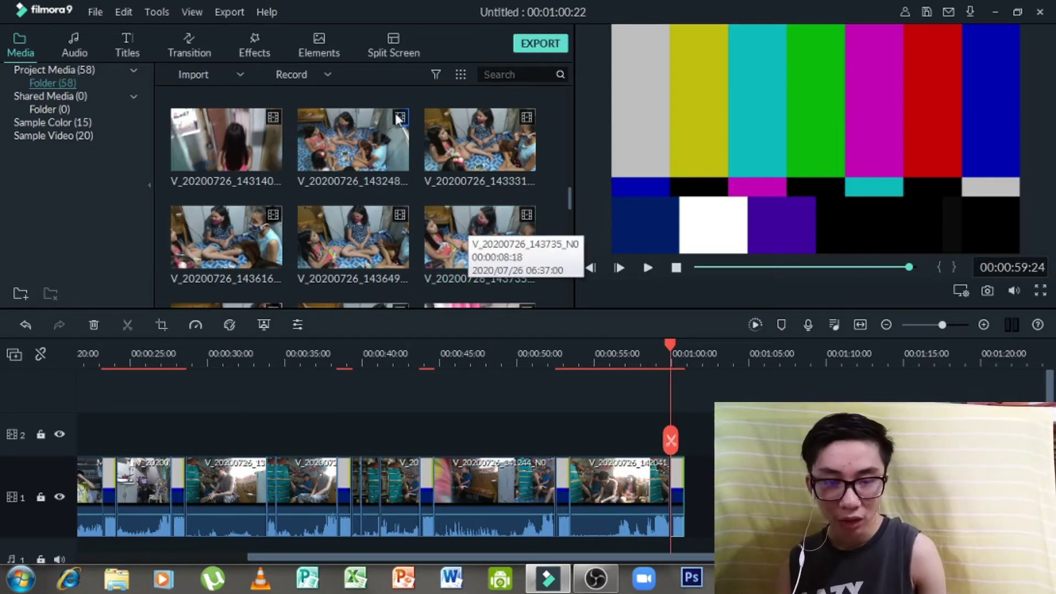
left_click_drag(391, 159, 694, 495)
key("space")
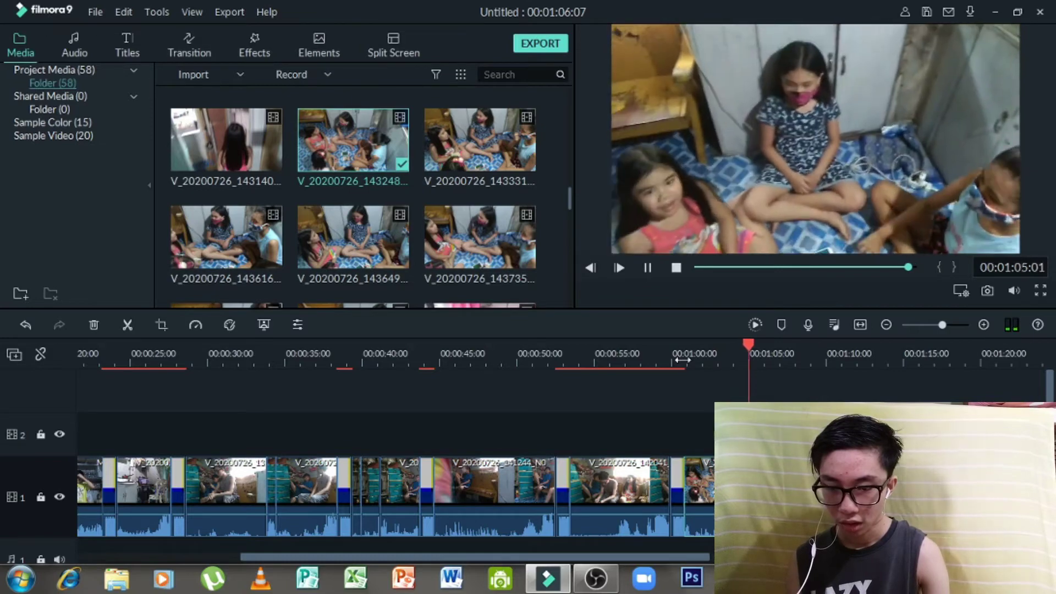
key("ctrl+z")
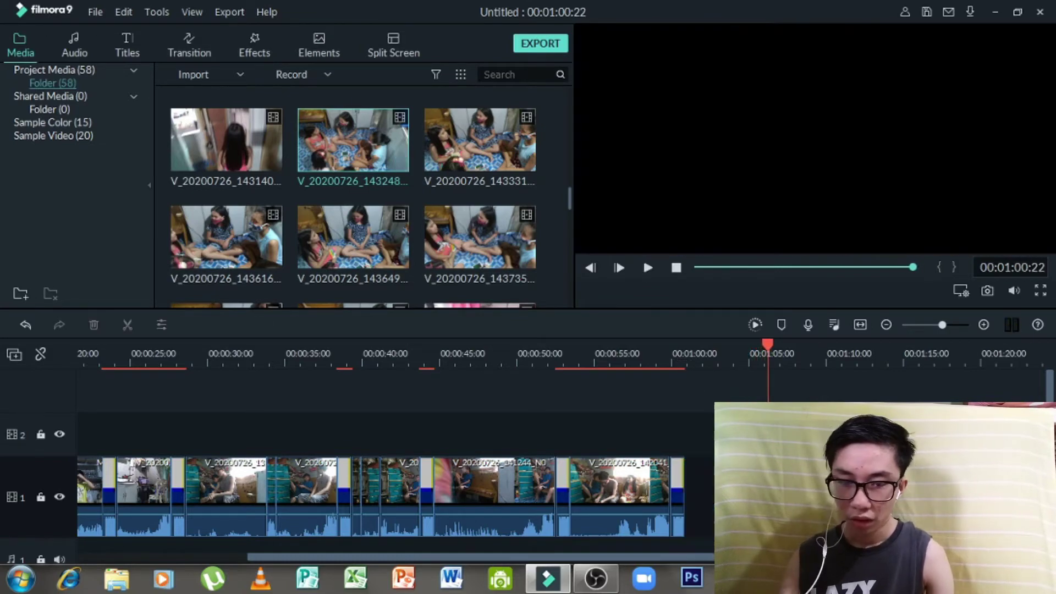
Preview V_20200726_143331 and place it on video track 1 directly after the last colour bars clip.
left_click(502, 163)
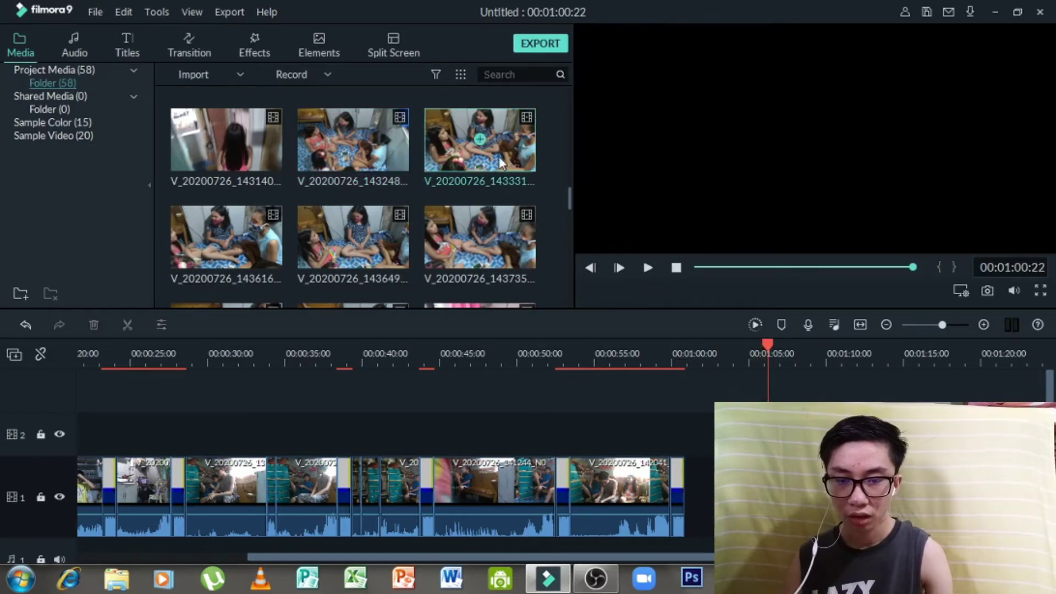
double_click(502, 163)
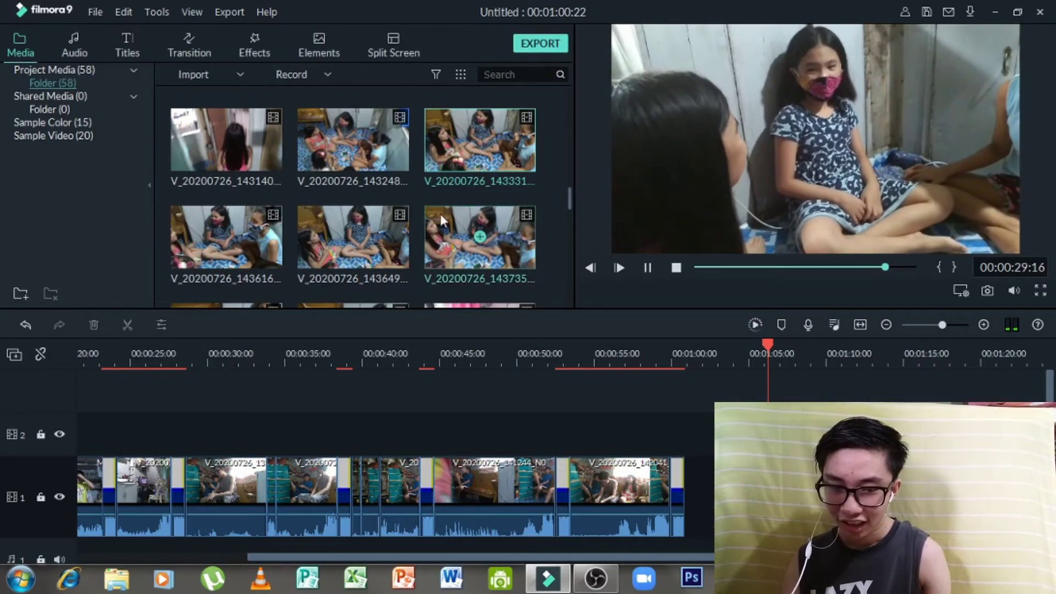
scroll(438, 205, "down", 1)
scroll(438, 205, "down", 3)
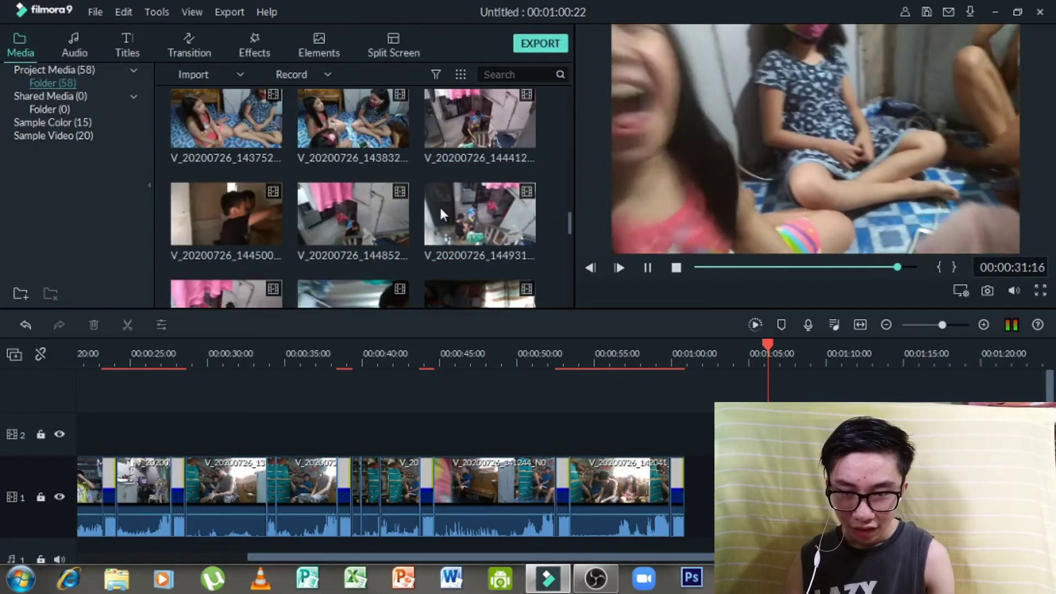
scroll(455, 143, "up", 3)
left_click_drag(477, 147, 695, 474)
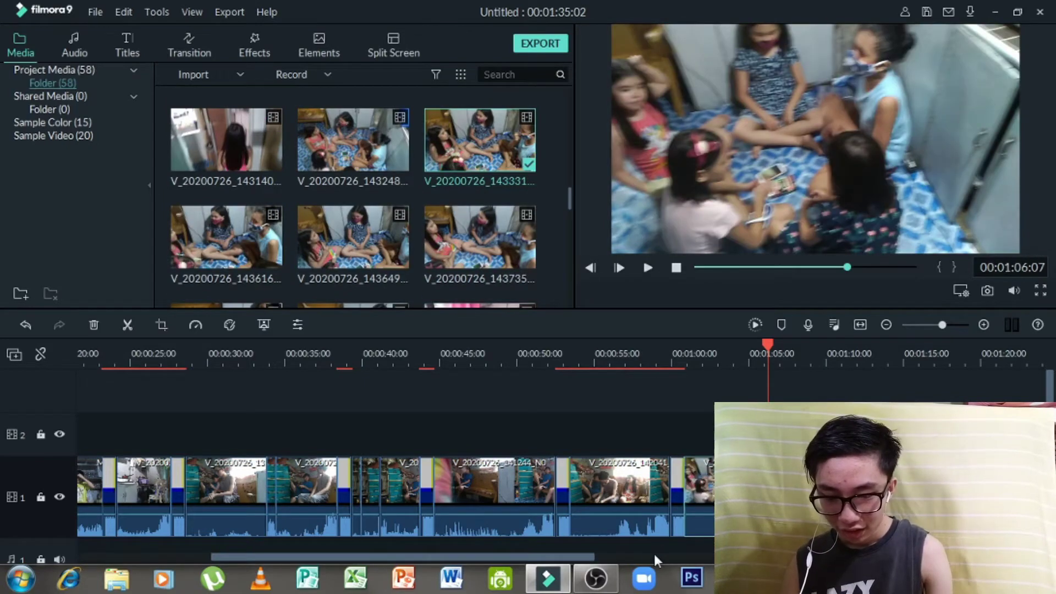
Cut V_20200726_143331 at 00:01:29:02, remove the part before the cut and move the rest against the last colour bars clip.
left_click_drag(578, 565, 727, 554)
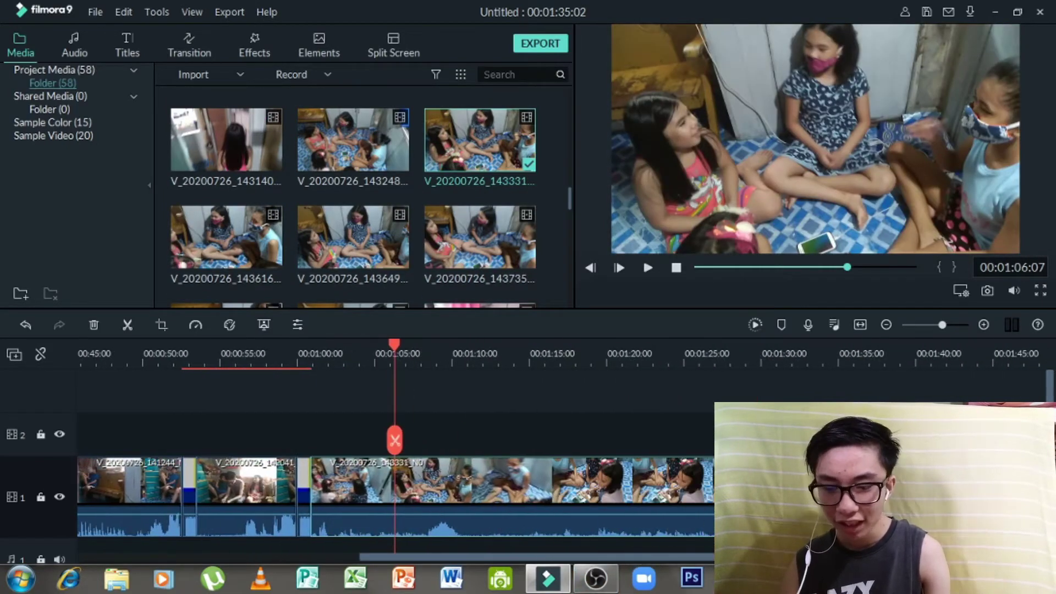
left_click(747, 345)
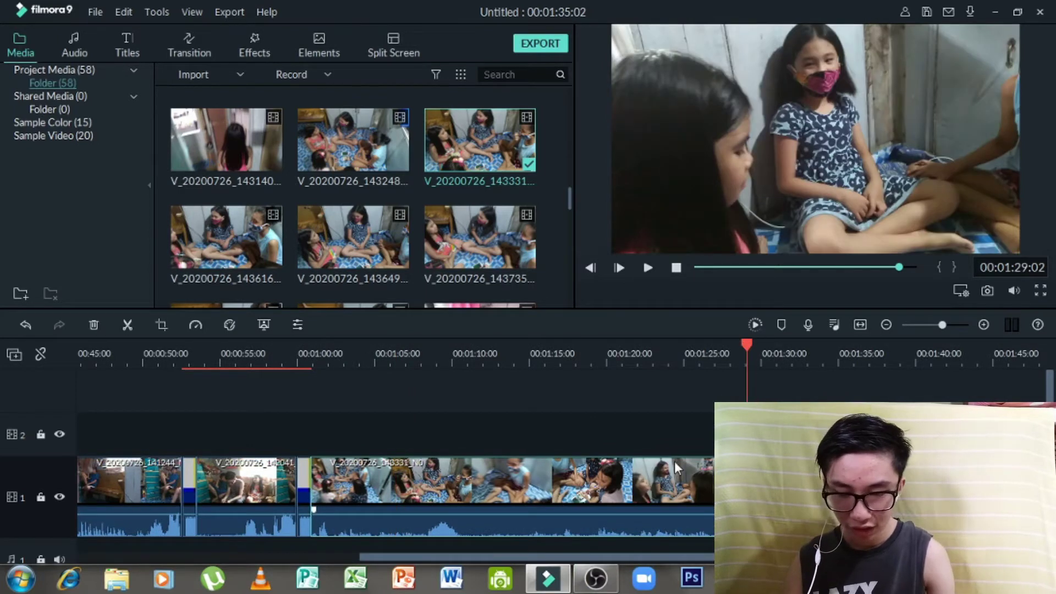
left_click_drag(674, 461, 379, 459)
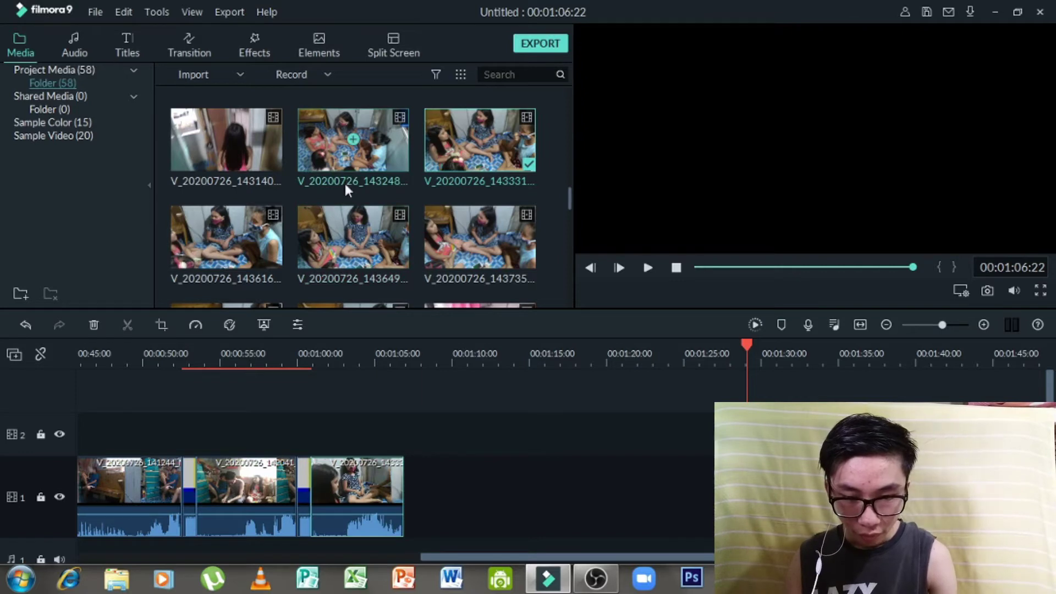
Preview V_20200726_144500 and V_20200726_144852 in the project media folder.
scroll(344, 186, "down", 3)
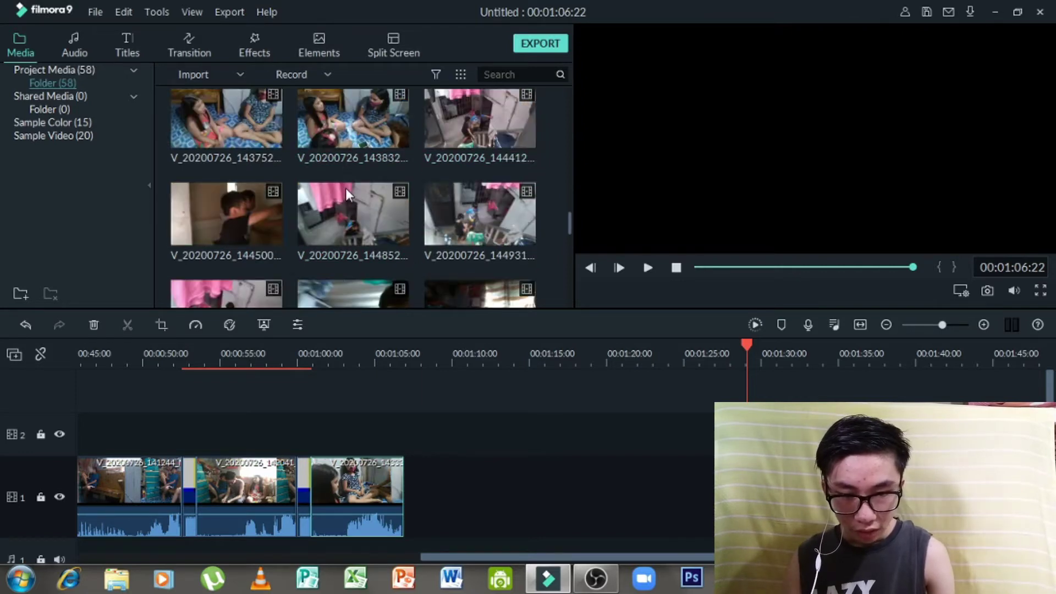
double_click(259, 227)
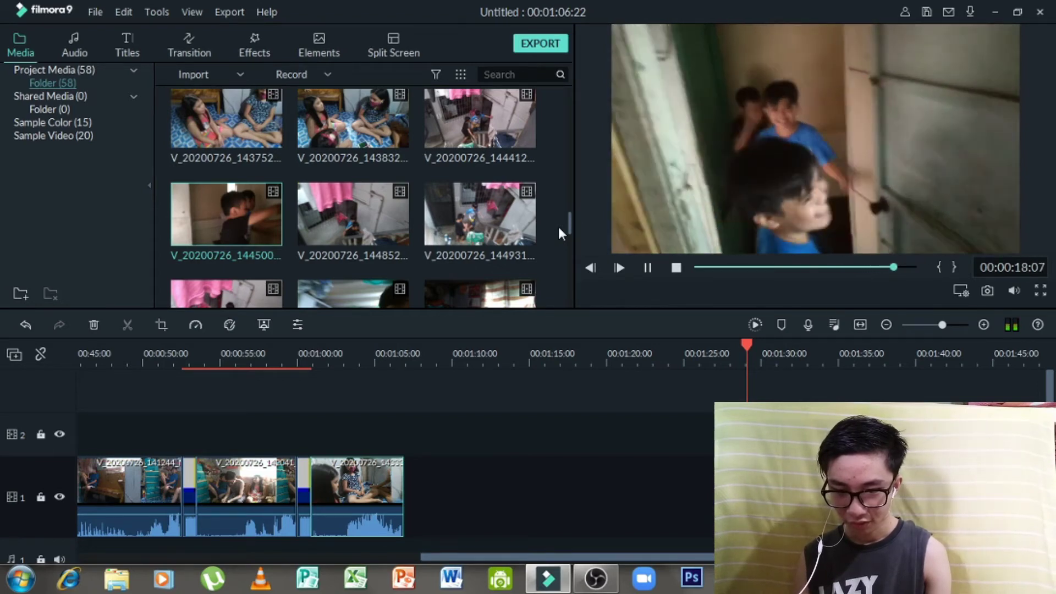
left_click(400, 211)
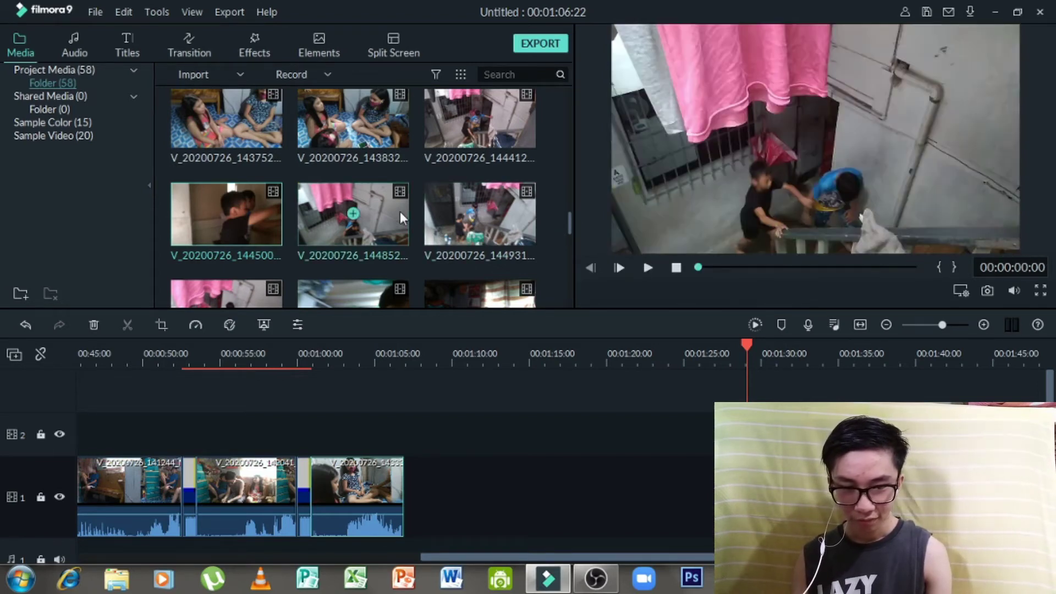
double_click(388, 223)
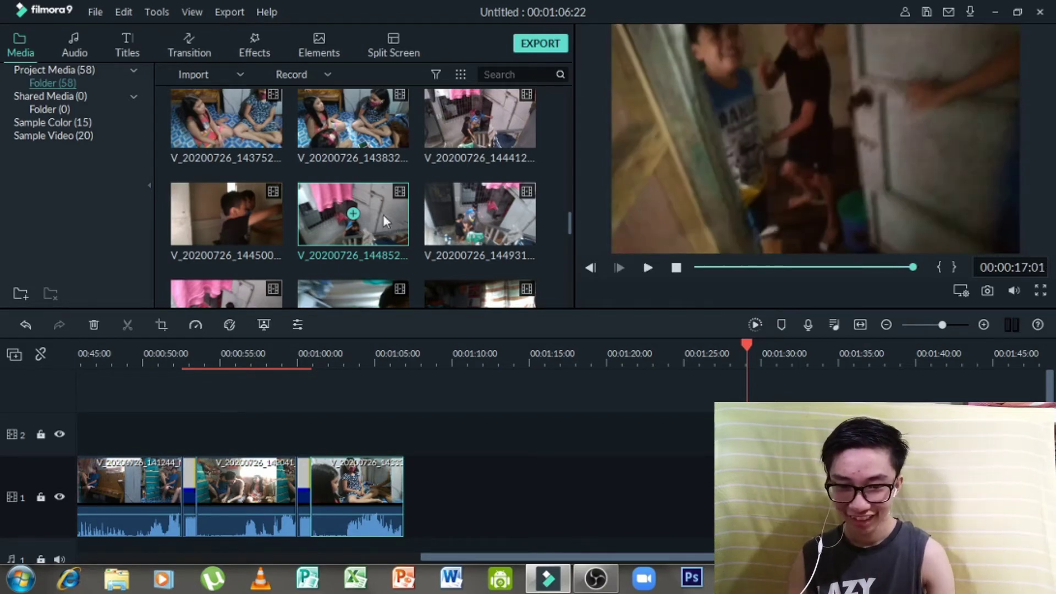
Place V_20200726_144852 on video track 1 after V_20200726_143331, with a Colour Lines and Beep clip between them and no gaps.
left_click_drag(388, 226, 484, 486)
scroll(395, 265, "down", 5)
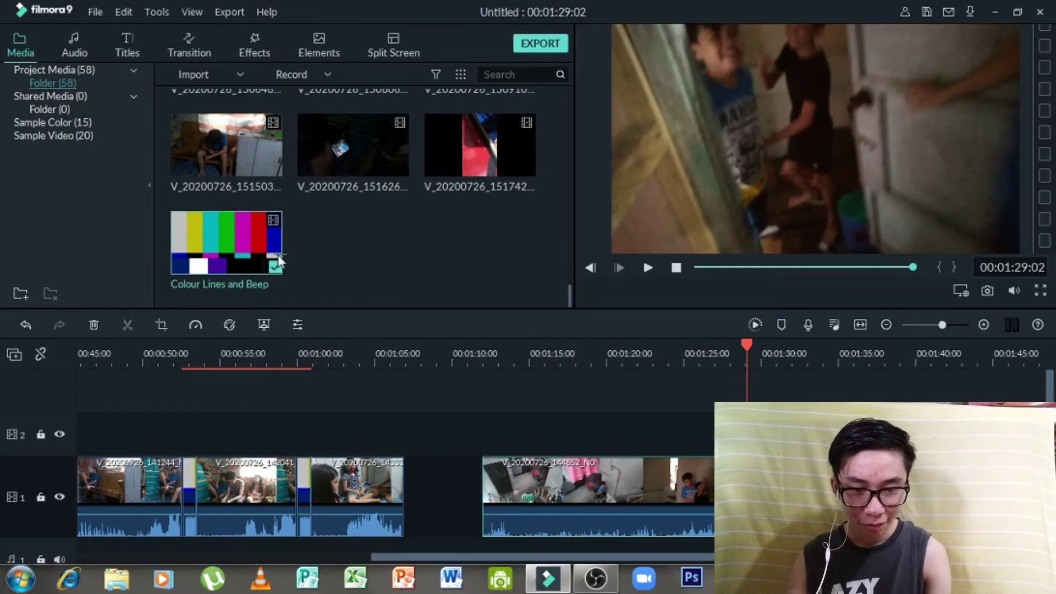
left_click_drag(268, 252, 530, 325)
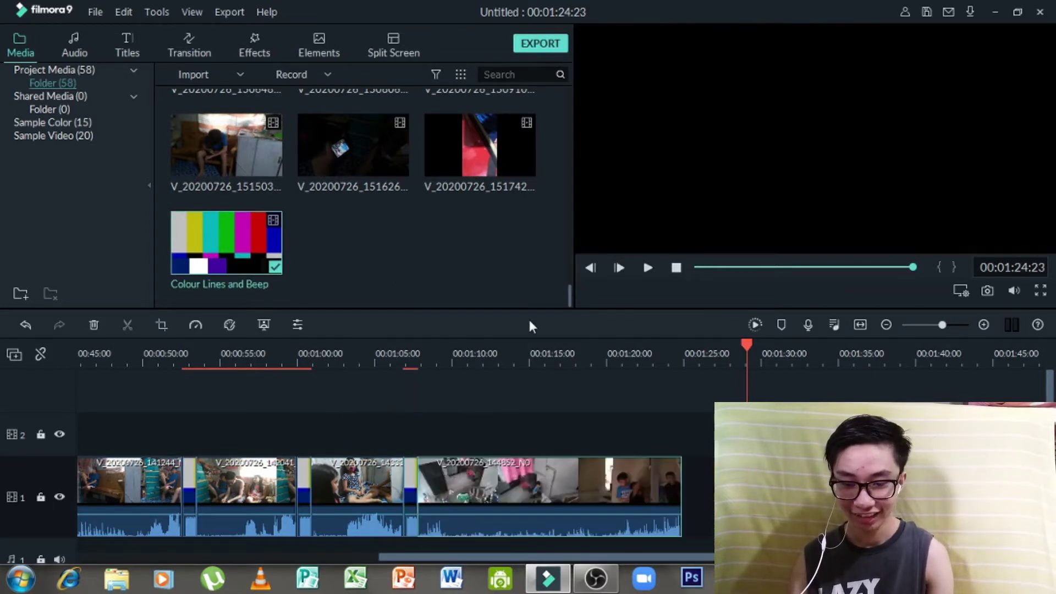
Play the end of V_20200726_144852, cut it at 00:01:20:09, delete the part before the cut and move the rest against the colour bars clip.
left_click(604, 344)
key("space")
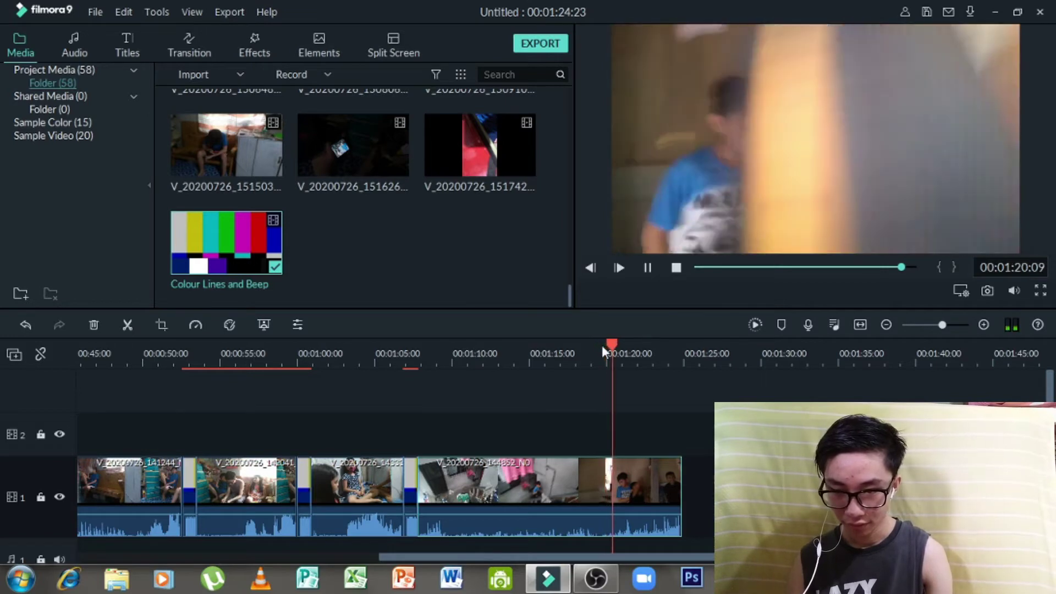
key("space")
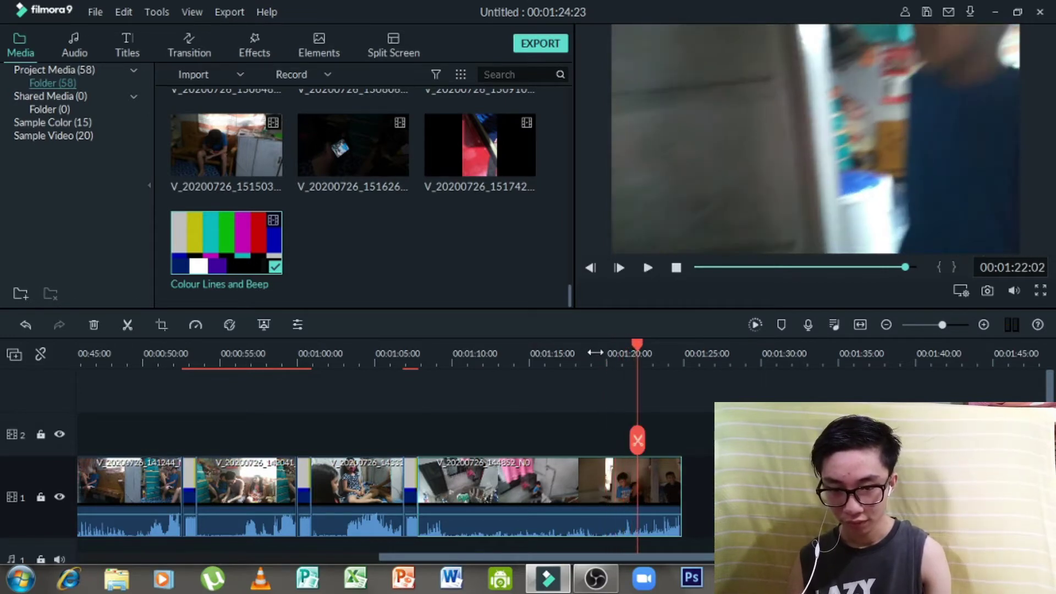
left_click_drag(619, 359, 579, 480)
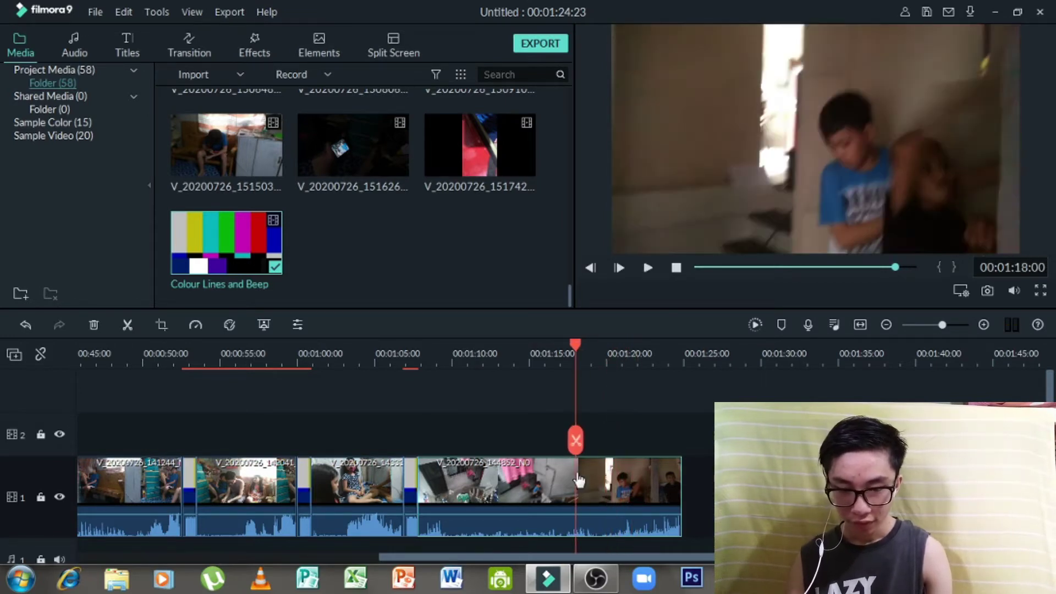
key("space")
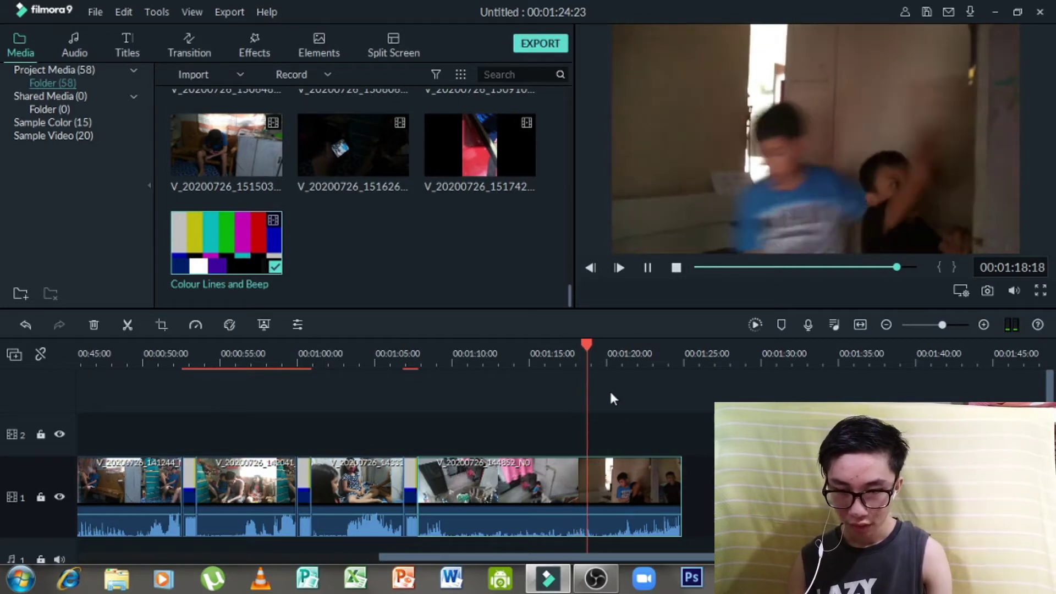
left_click(499, 477)
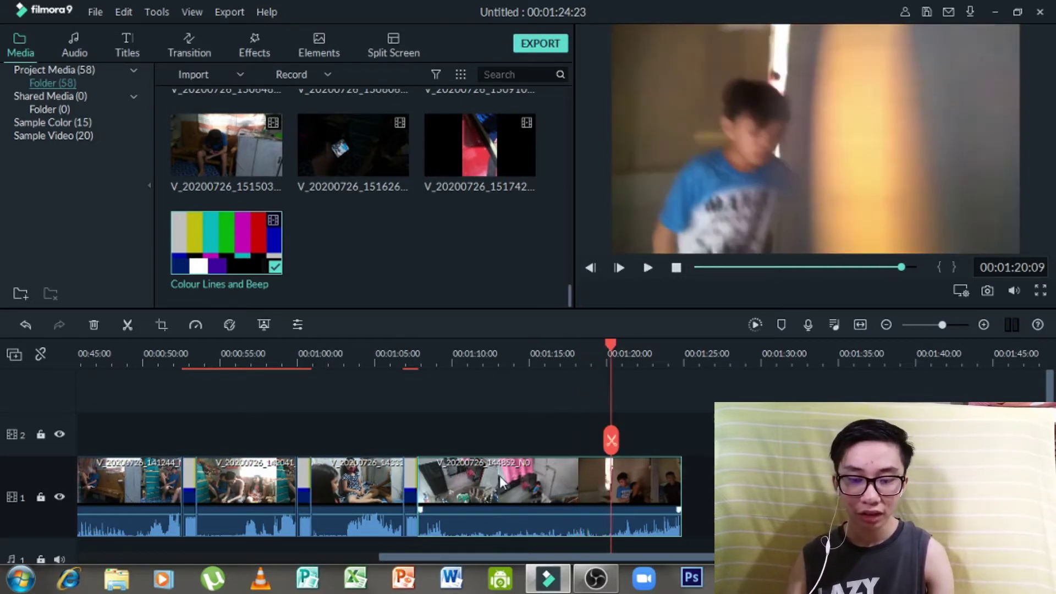
key("ctrl+b")
key("Delete")
left_click_drag(616, 460, 442, 477)
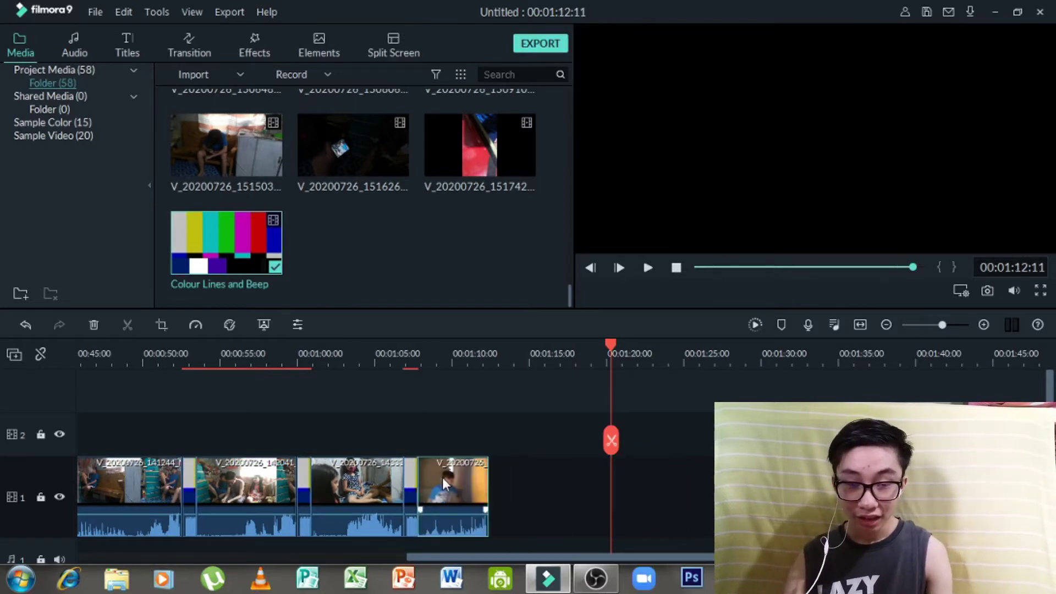
Play back the trimmed V_20200726_144852 and add a Colour Lines and Beep clip directly after it on video track 1.
left_click(423, 363)
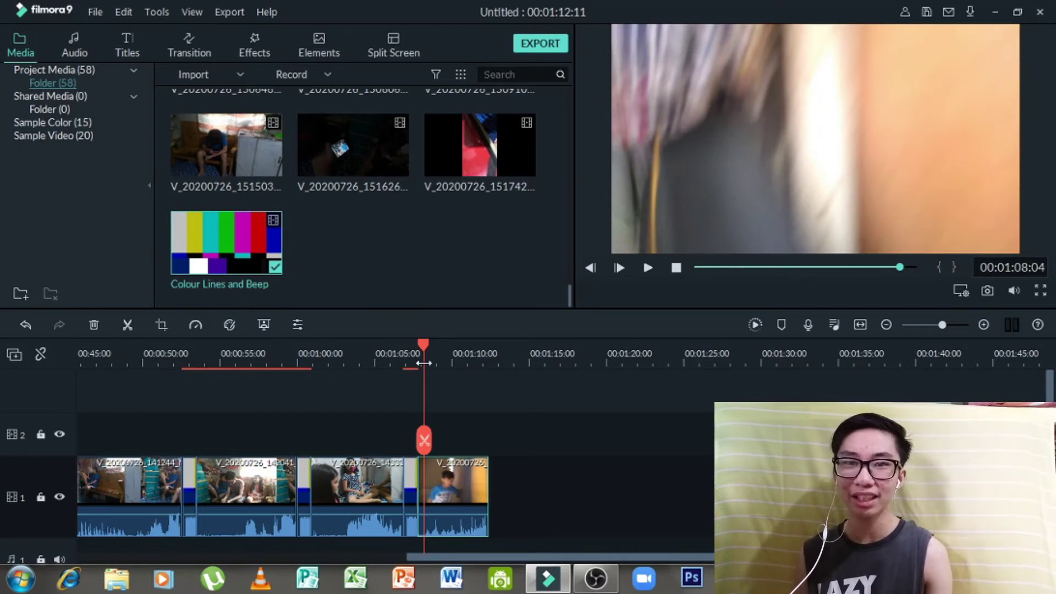
key("space")
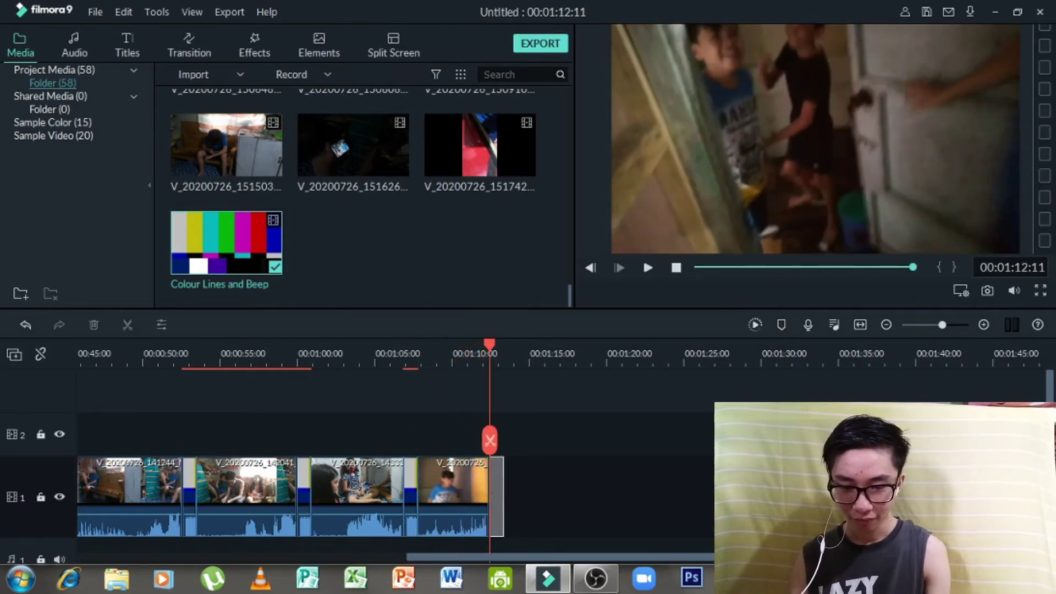
Preview V_20200726_144931 in the project media folder and place it on video track 1 directly after the last colour bars clip.
scroll(463, 208, "up", 5)
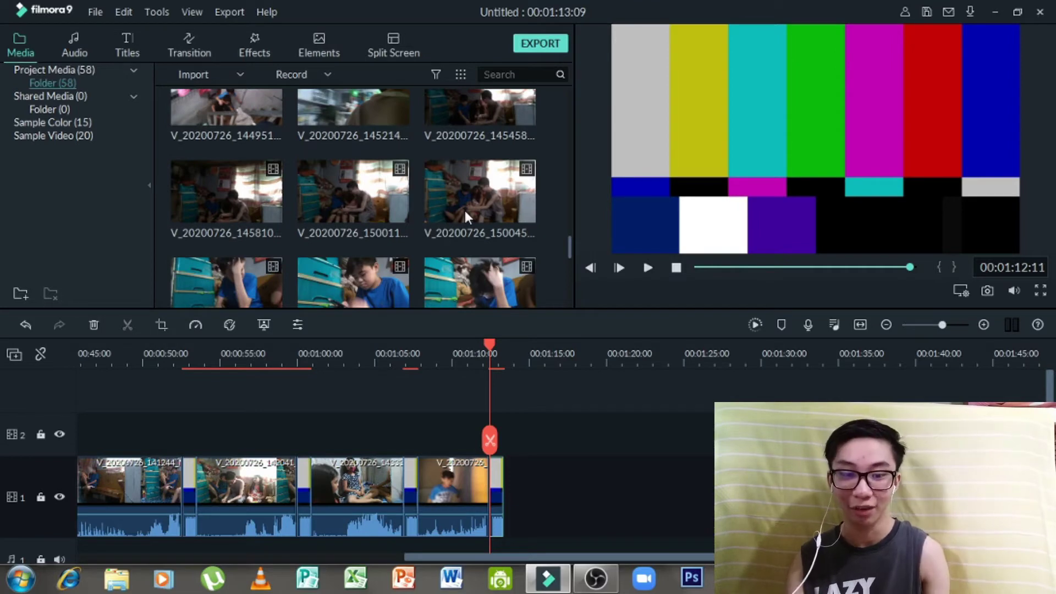
scroll(463, 207, "up", 3)
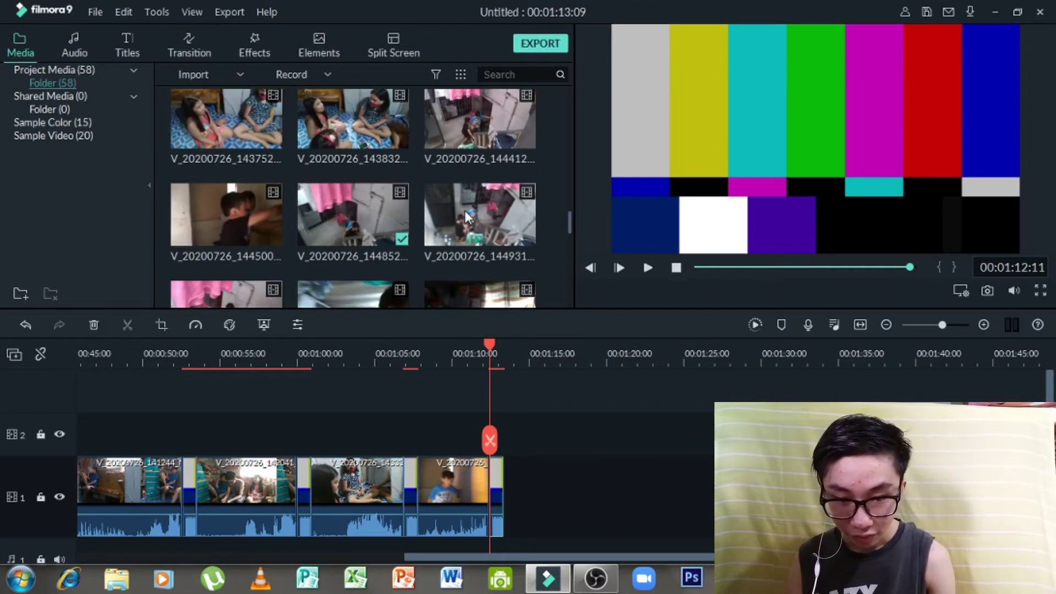
scroll(465, 214, "down", 3)
scroll(466, 214, "up", 3)
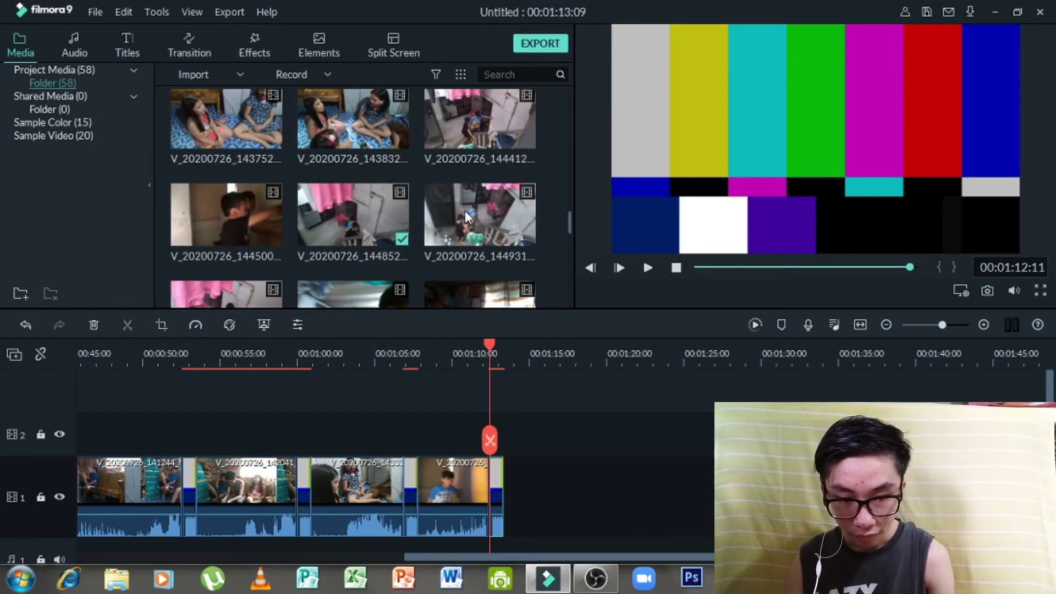
double_click(498, 219)
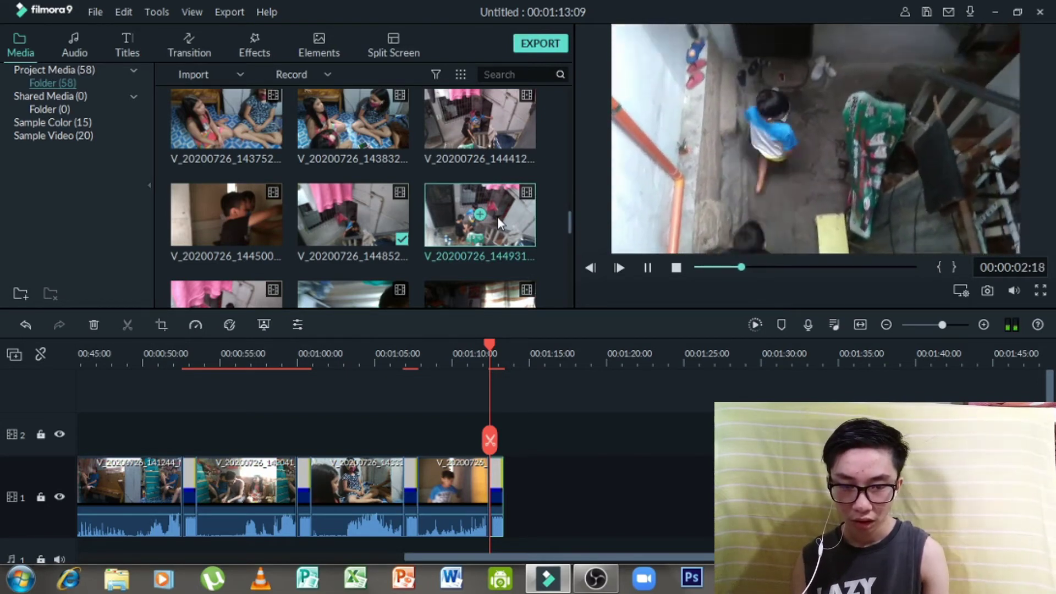
scroll(498, 219, "down", 3)
scroll(497, 218, "up", 3)
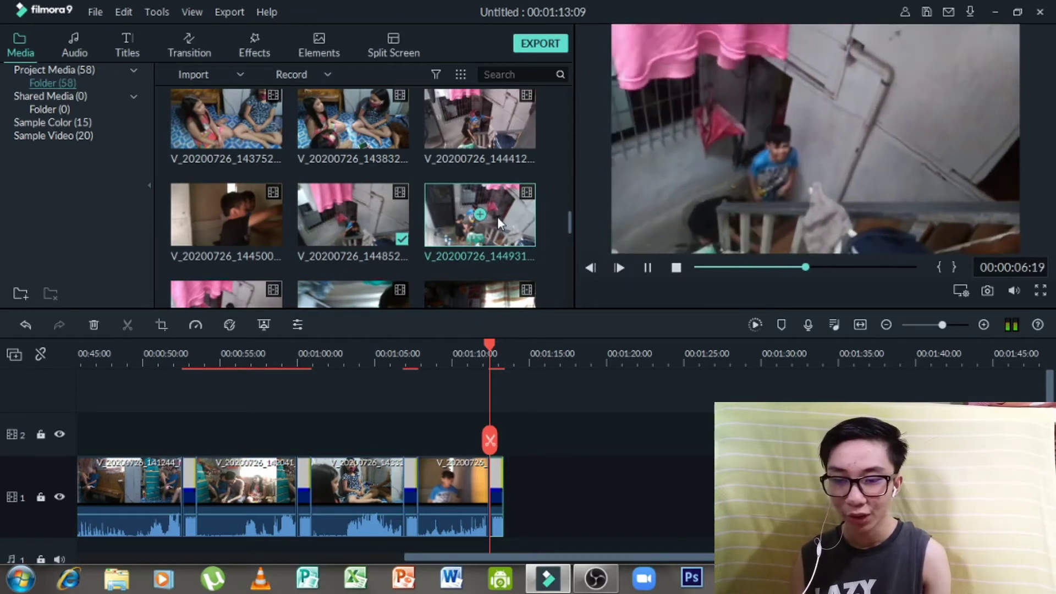
left_click_drag(503, 206, 509, 476)
Play V_20200726_144931 on the timeline, cut it at 00:01:22:17 and delete the part after the cut.
key("space")
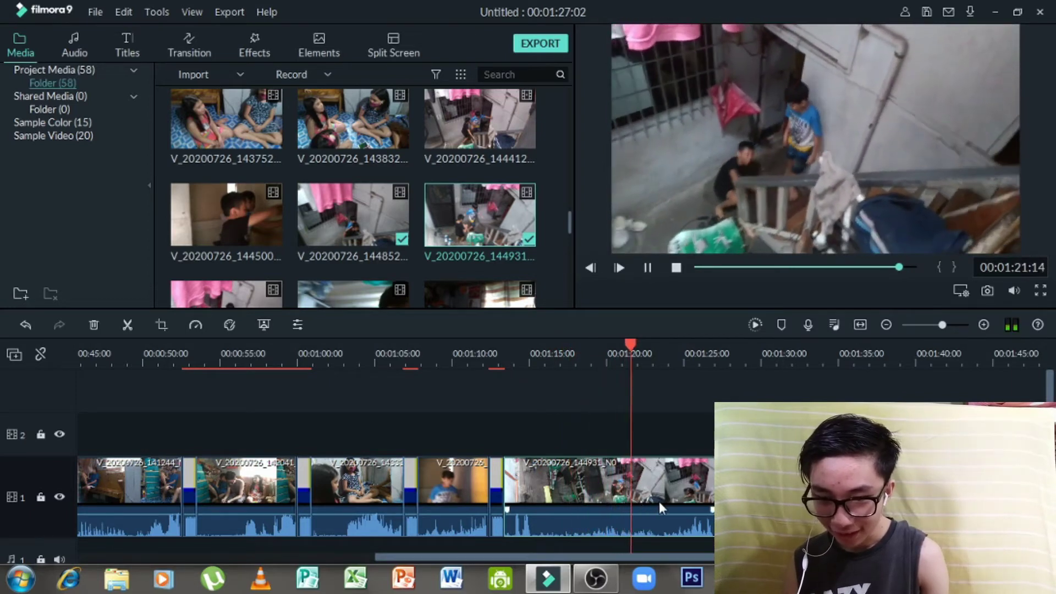
key("space")
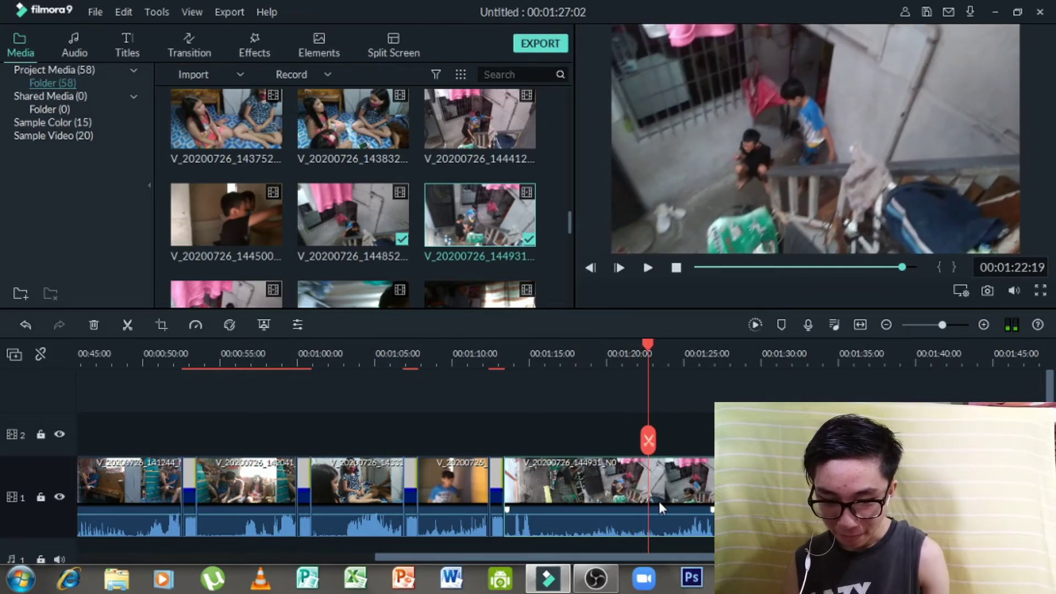
left_click(659, 502)
key("Delete")
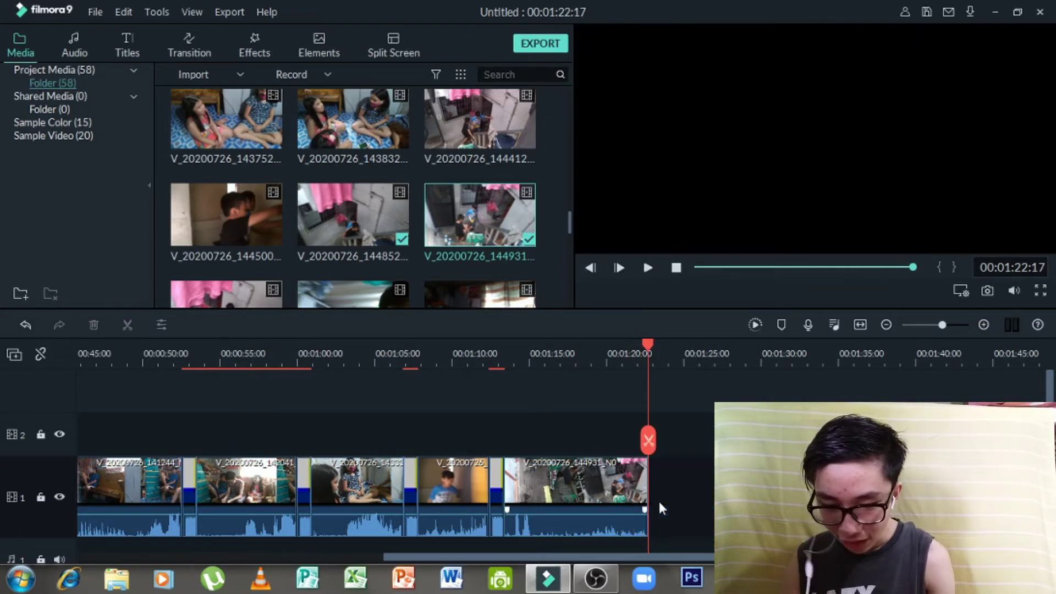
Split V_20200726_144931 at 00:01:19:03 and 00:01:20:01, dismissing the Panda Dome pop-up.
left_click(594, 356)
left_click(581, 356)
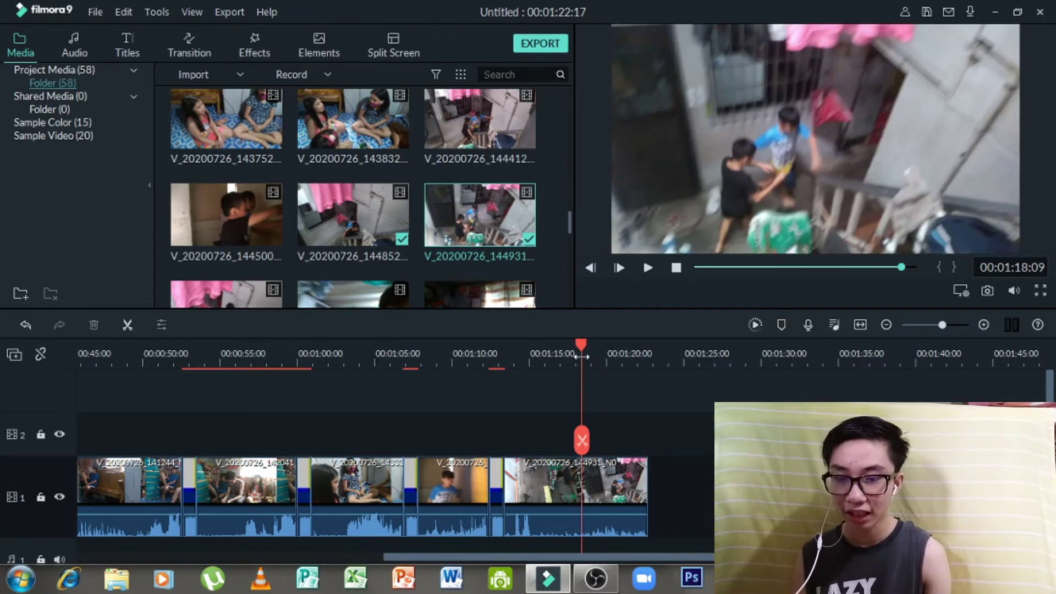
key("space")
key("space")
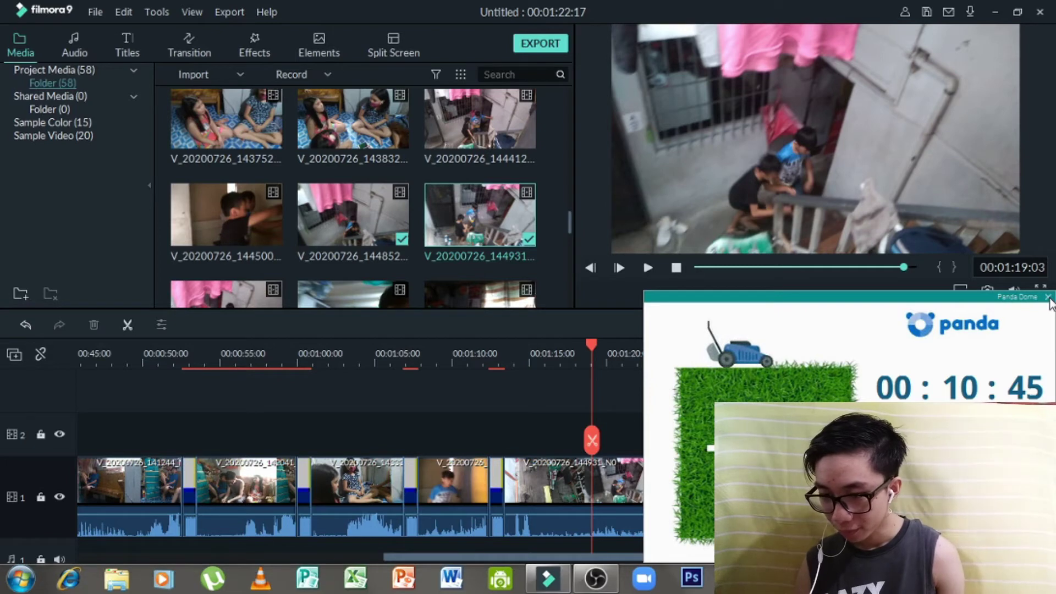
left_click(1048, 299)
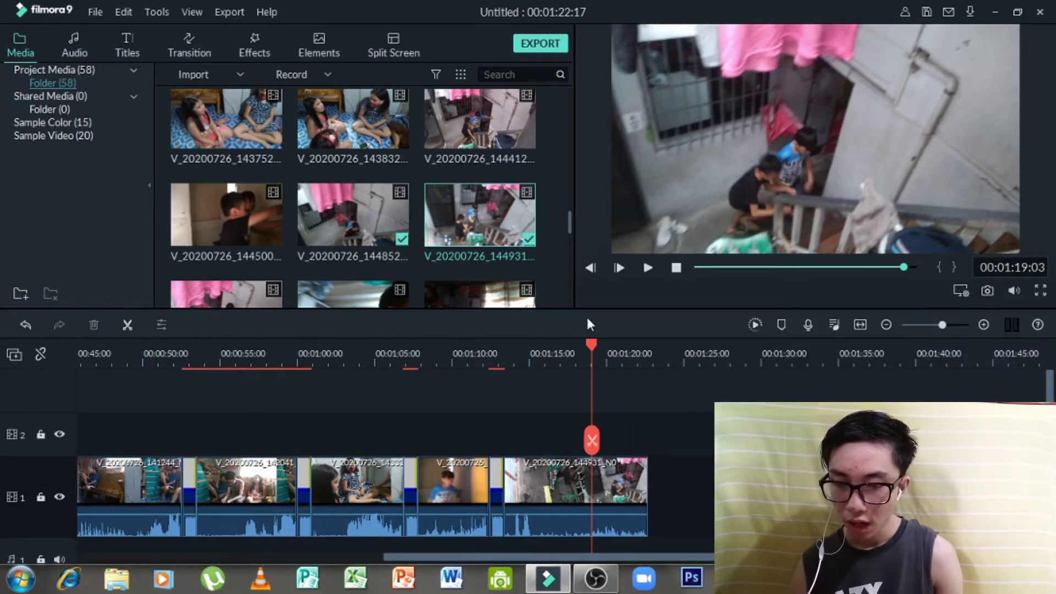
key("ctrl+b")
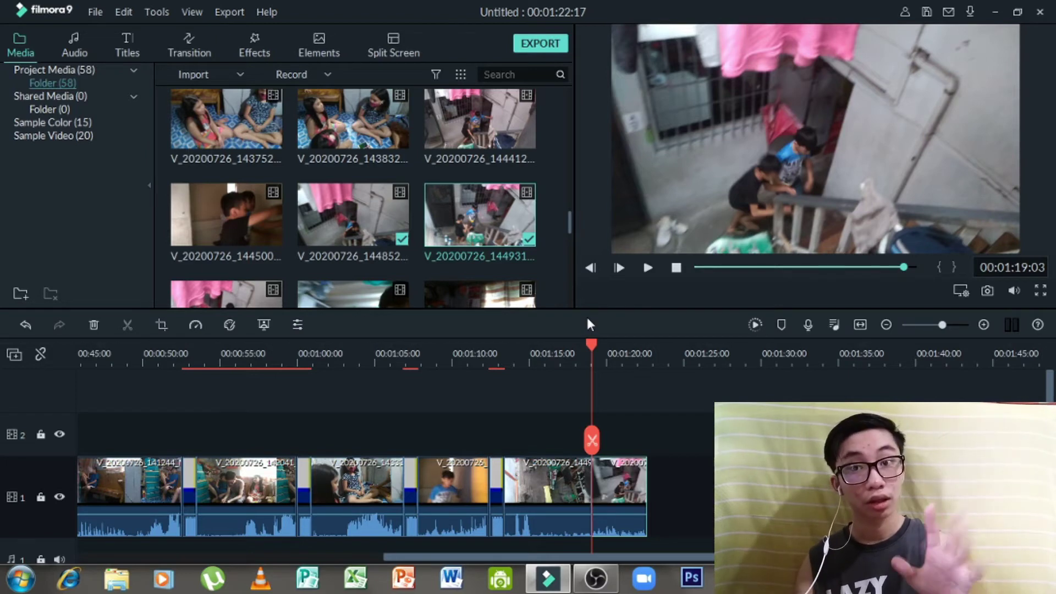
key("space")
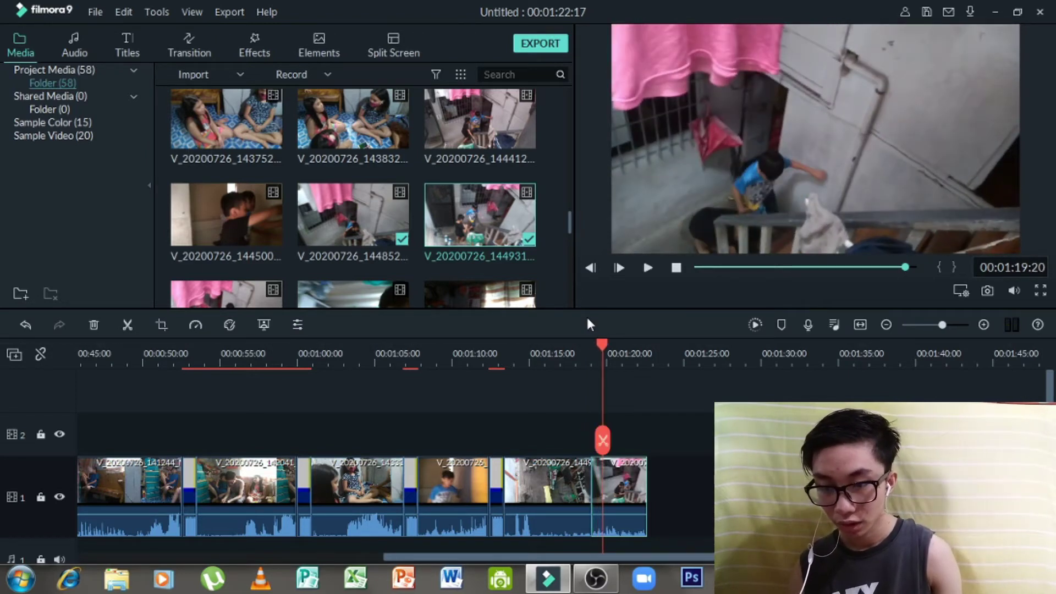
key("space")
key("ctrl+b")
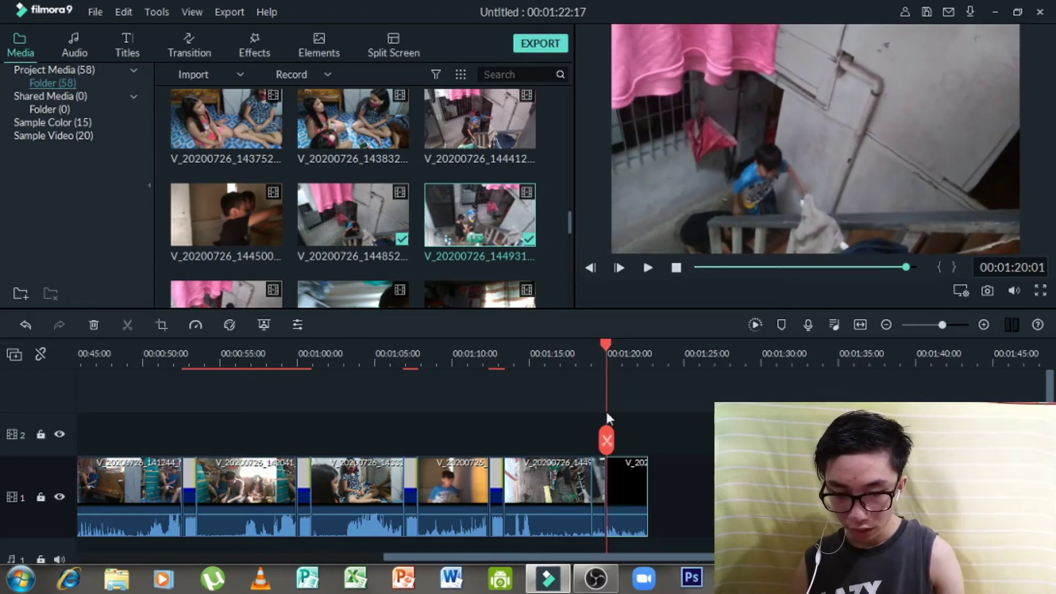
Crop the short middle section of V_20200726_144931 to about 1053 x 592 around the two boys, keeping the original ratio.
double_click(598, 465)
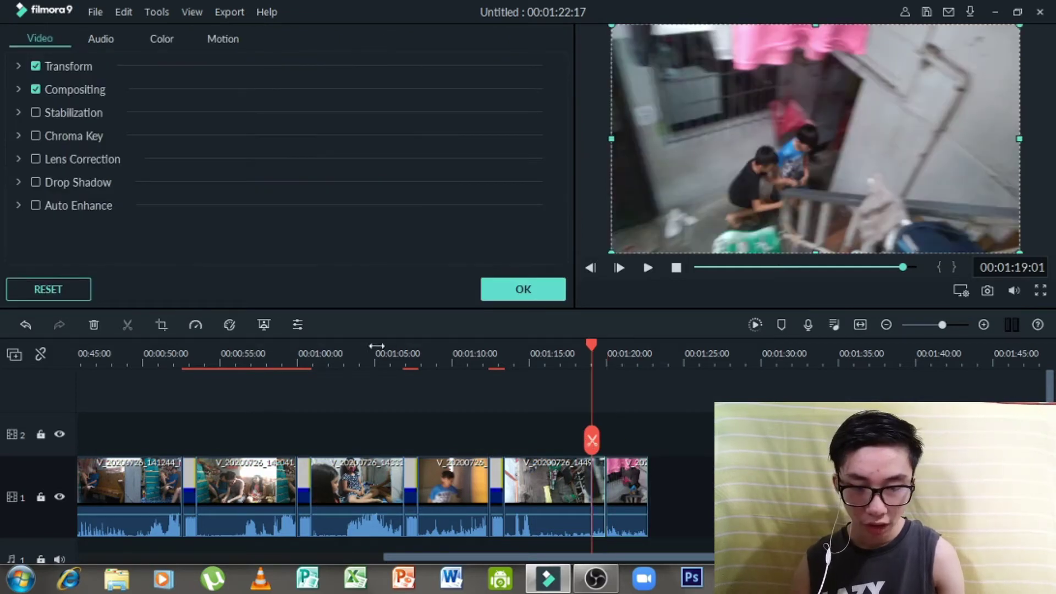
left_click(522, 289)
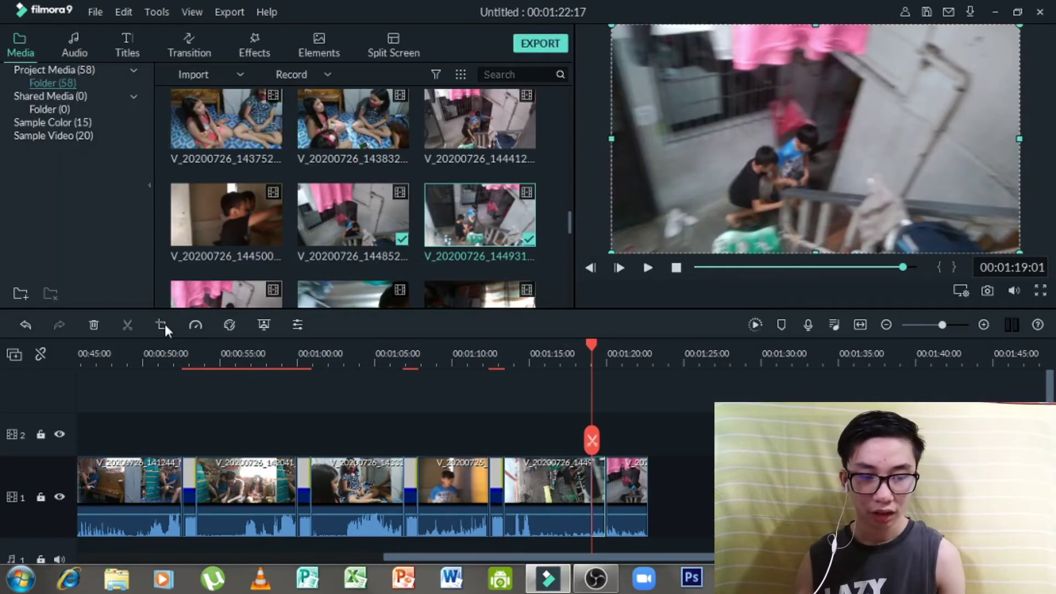
left_click(162, 323)
left_click_drag(252, 370, 494, 235)
left_click_drag(621, 129, 473, 275)
left_click(687, 469)
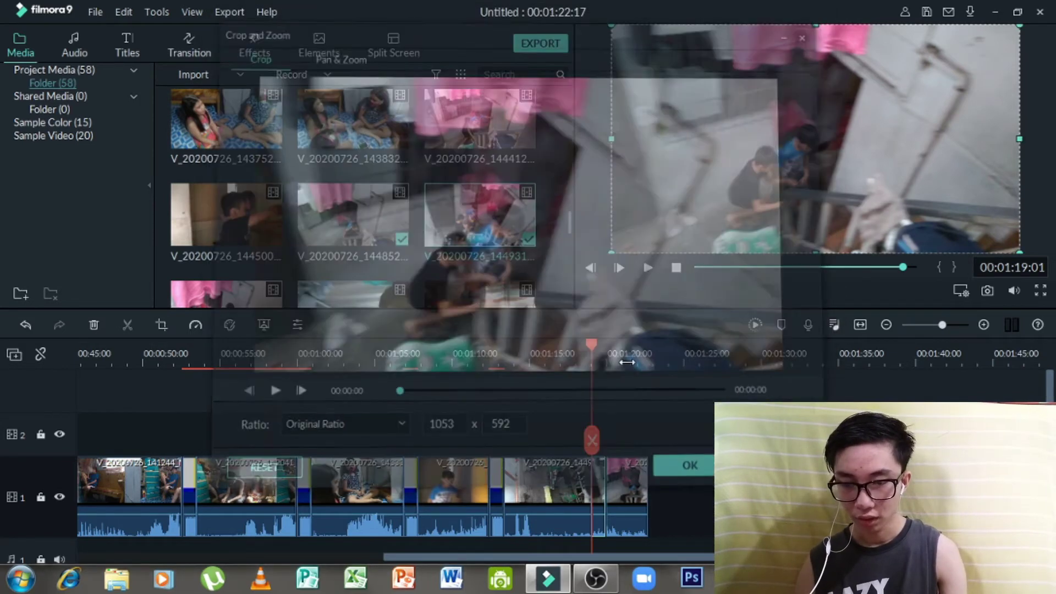
Play back the cropped close-up and add a Colour Lines and Beep clip at the end of video track 1.
key("space")
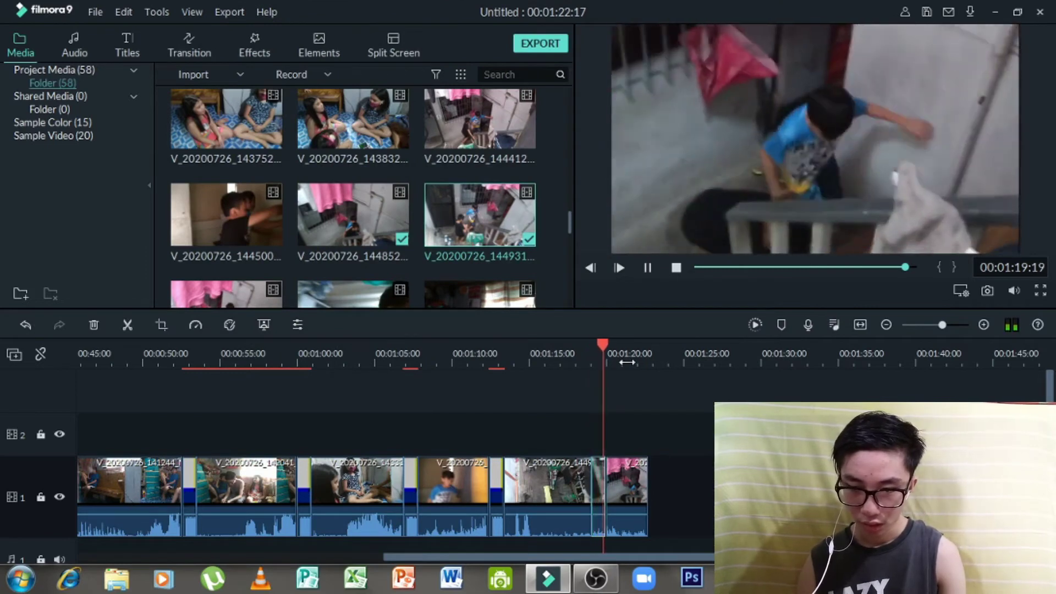
left_click(597, 354)
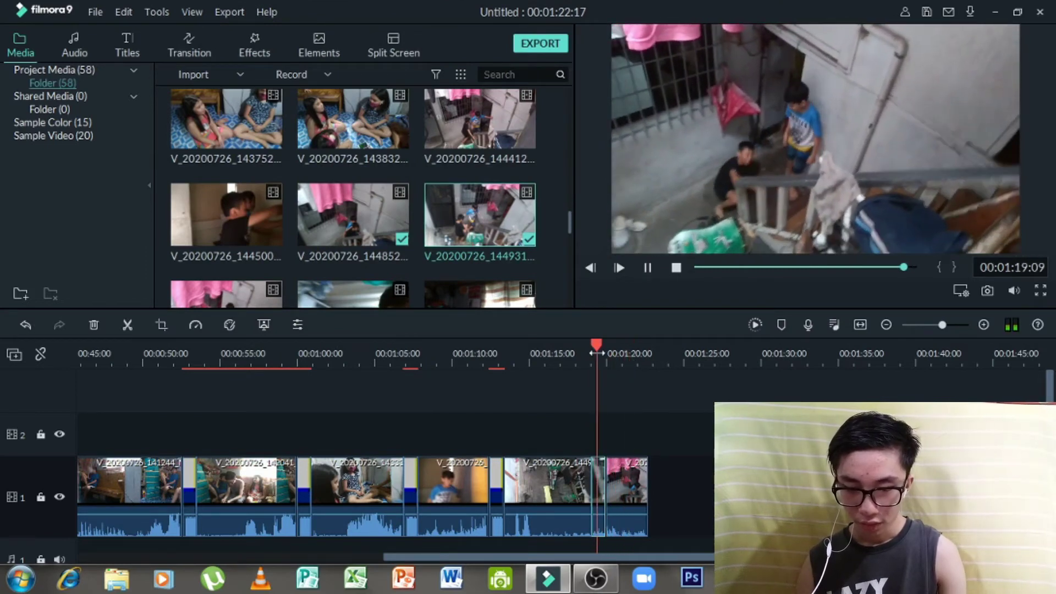
left_click(580, 354)
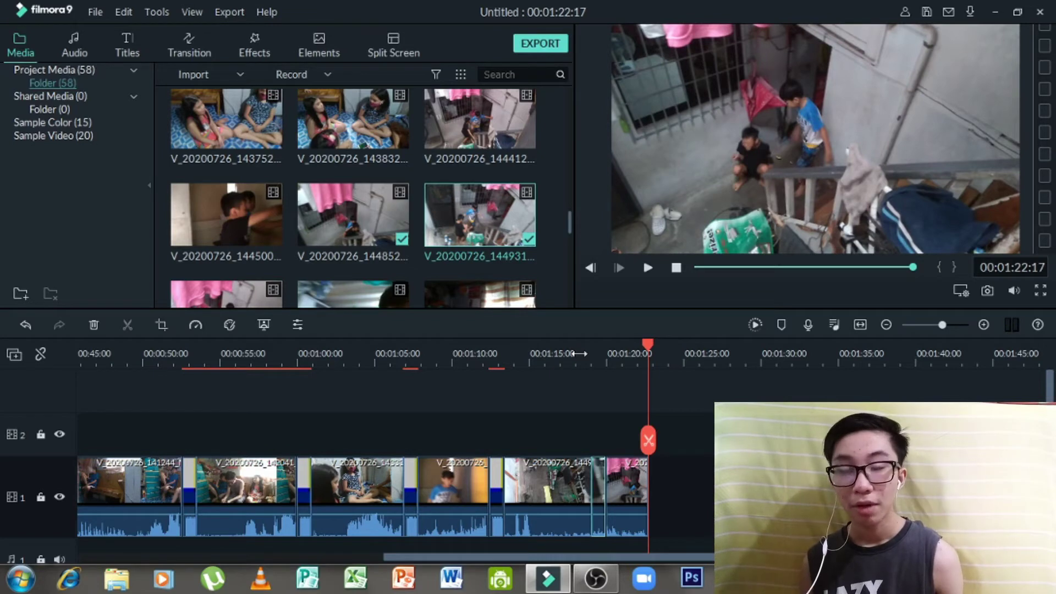
scroll(487, 235, "down", 5)
left_click_drag(259, 269, 653, 490)
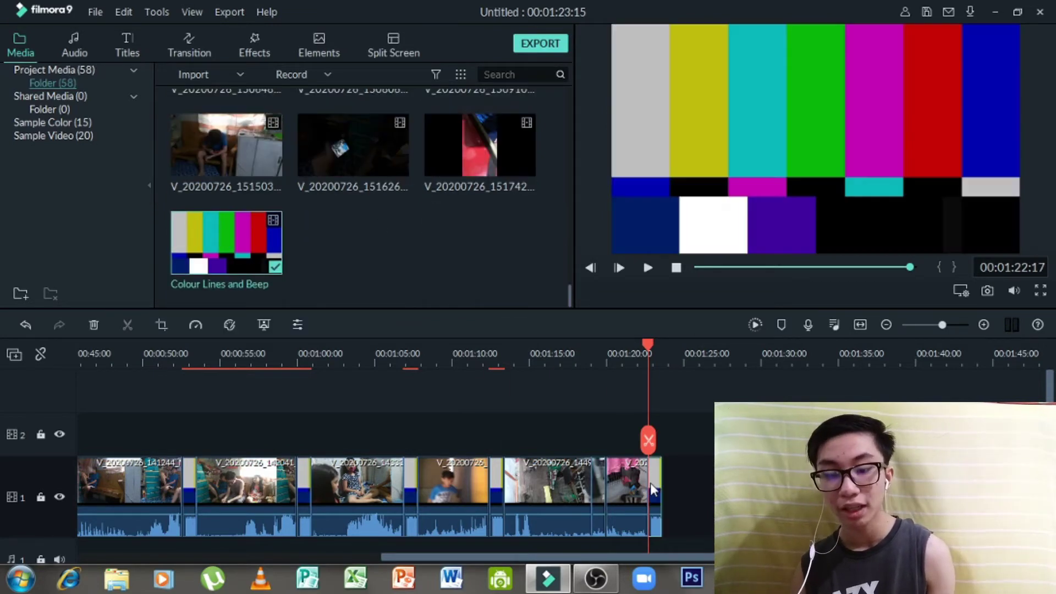
Look through the project media folder for the next clip to use.
scroll(451, 242, "up", 10)
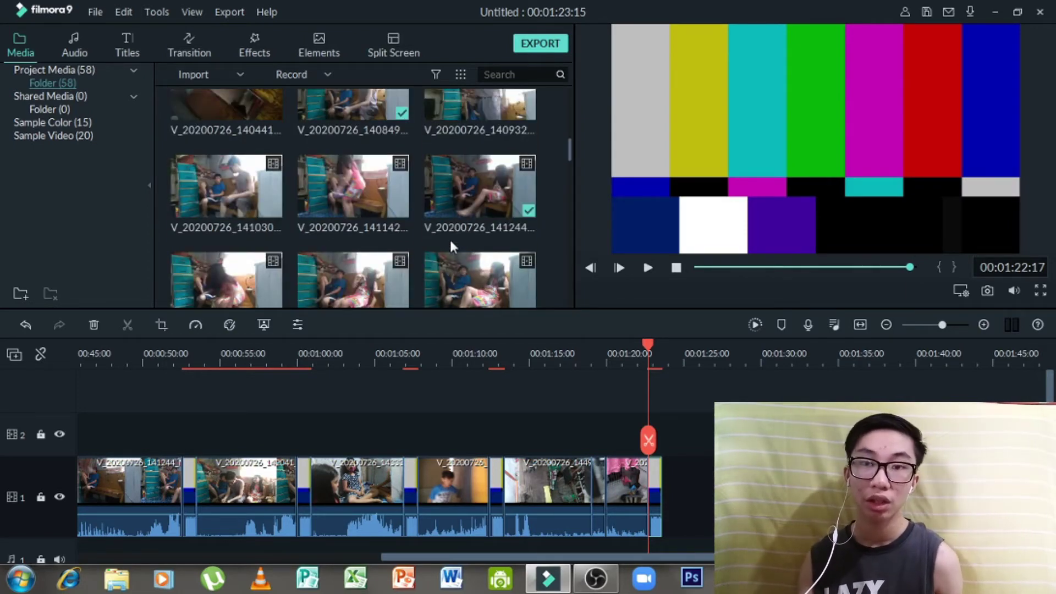
scroll(450, 245, "down", 3)
scroll(450, 240, "down", 2)
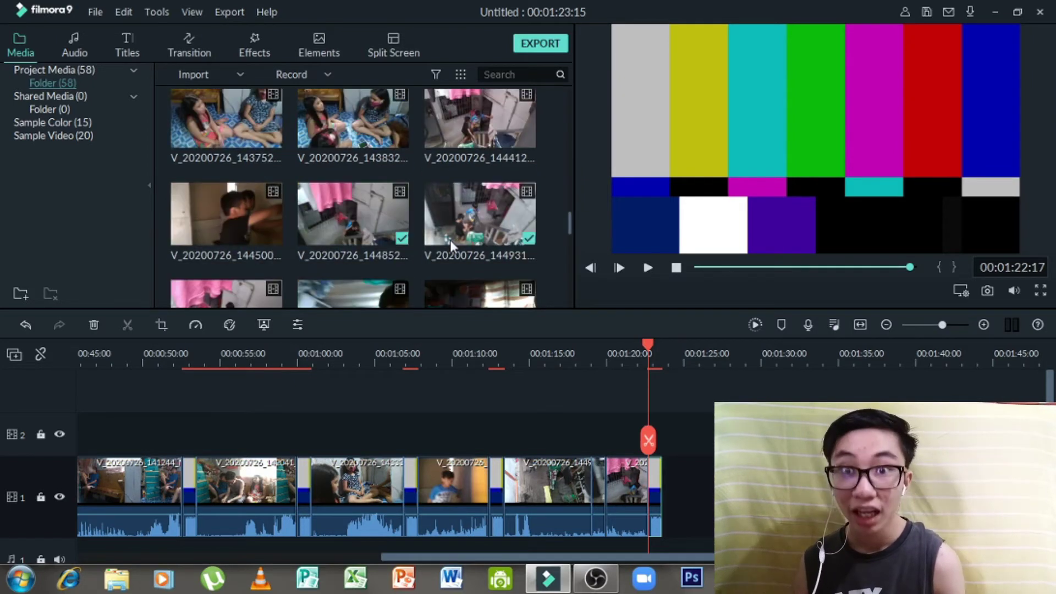
scroll(449, 240, "down", 2)
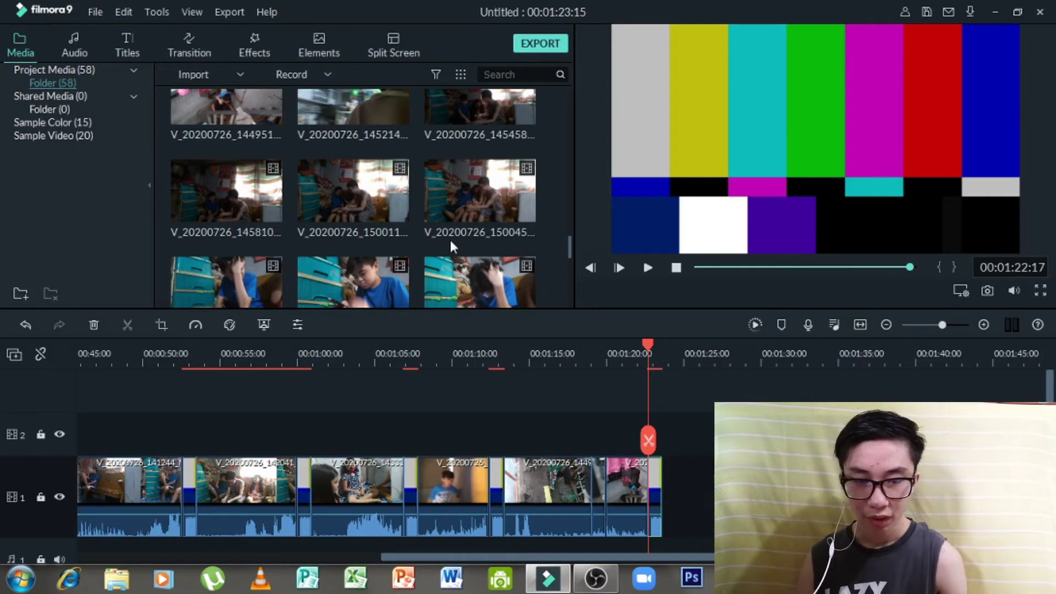
scroll(394, 175, "up", 2)
scroll(394, 175, "down", 2)
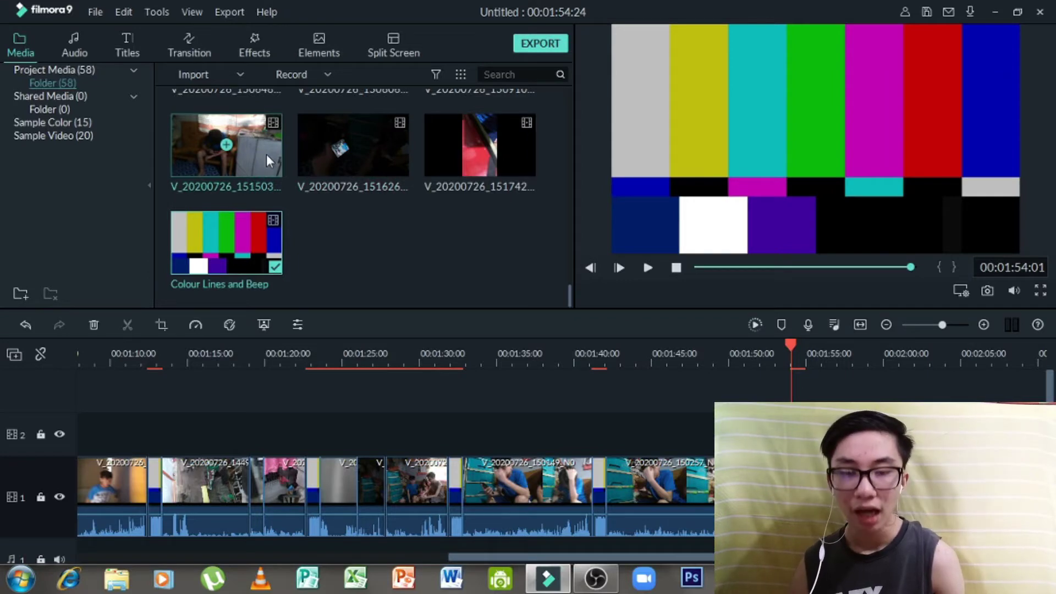
Preview V_20200726_151503 in the project media folder and play the last seconds of the timeline before the final colour bars clip.
left_click(266, 155)
scroll(266, 154, "up", 5)
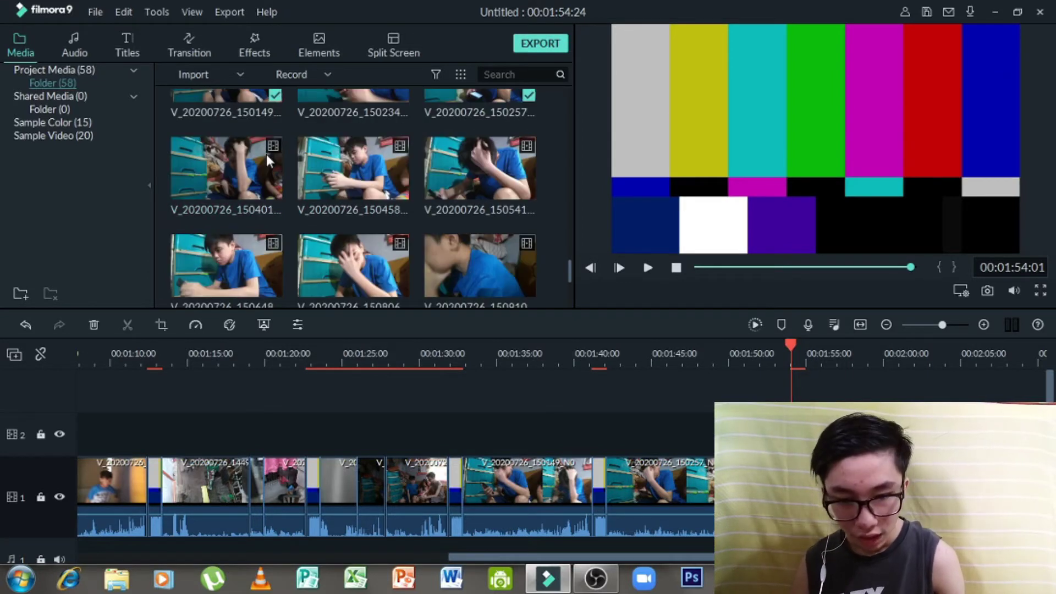
scroll(278, 240, "down", 5)
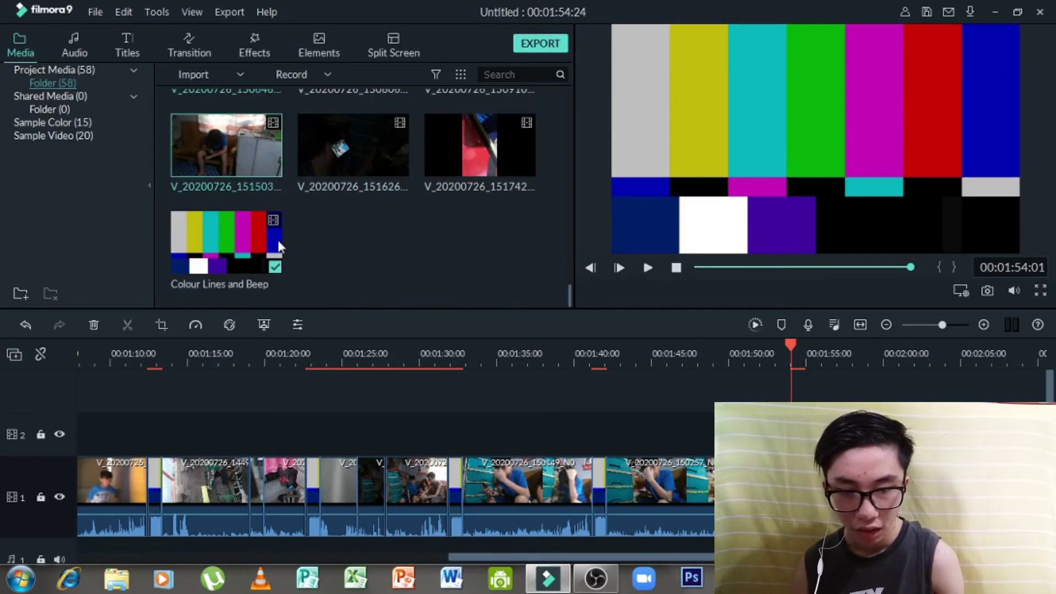
double_click(247, 159)
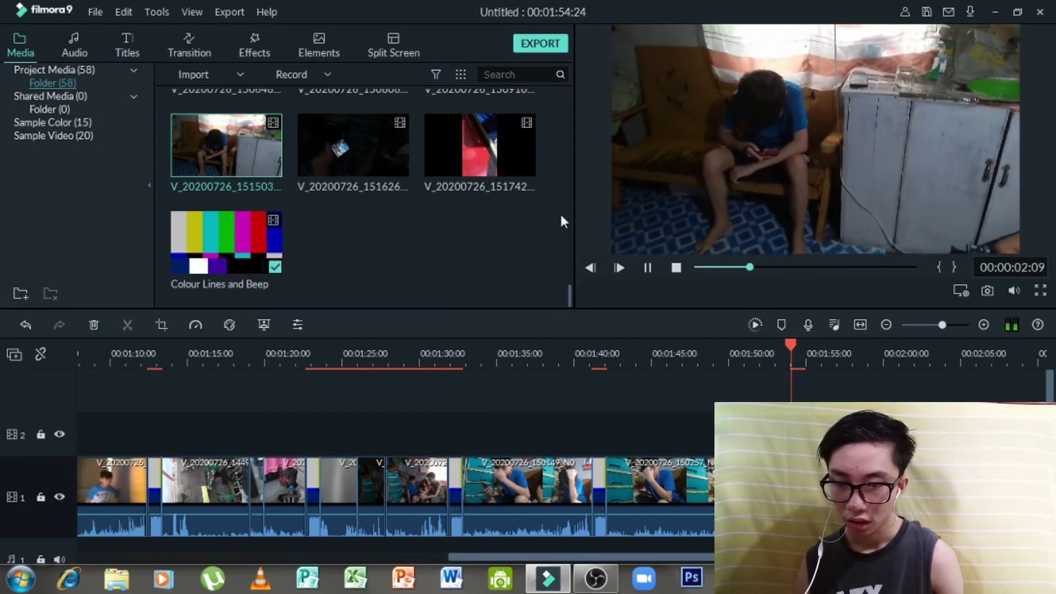
left_click(817, 267)
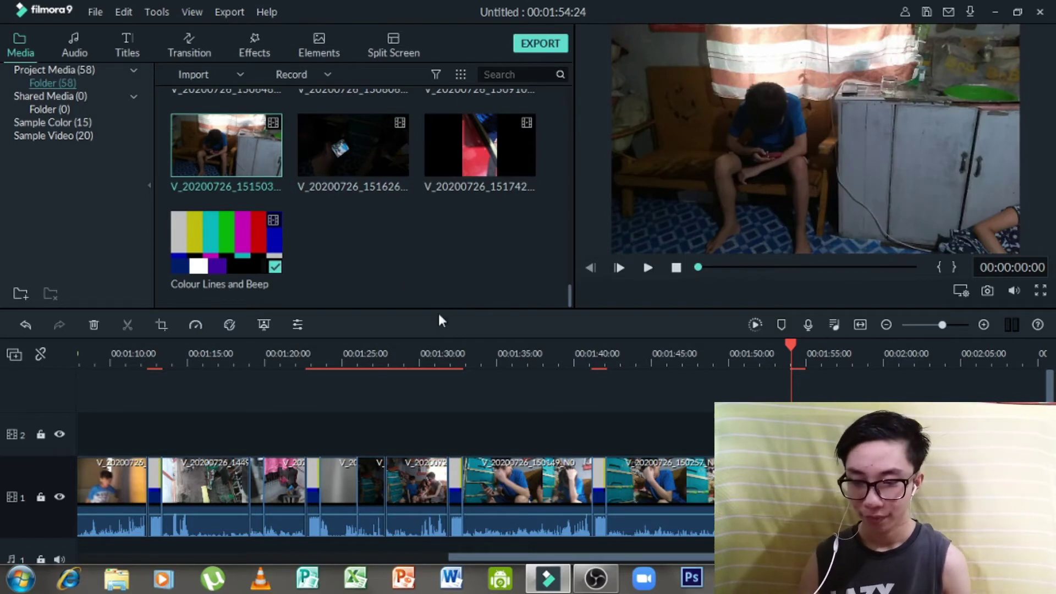
key("space")
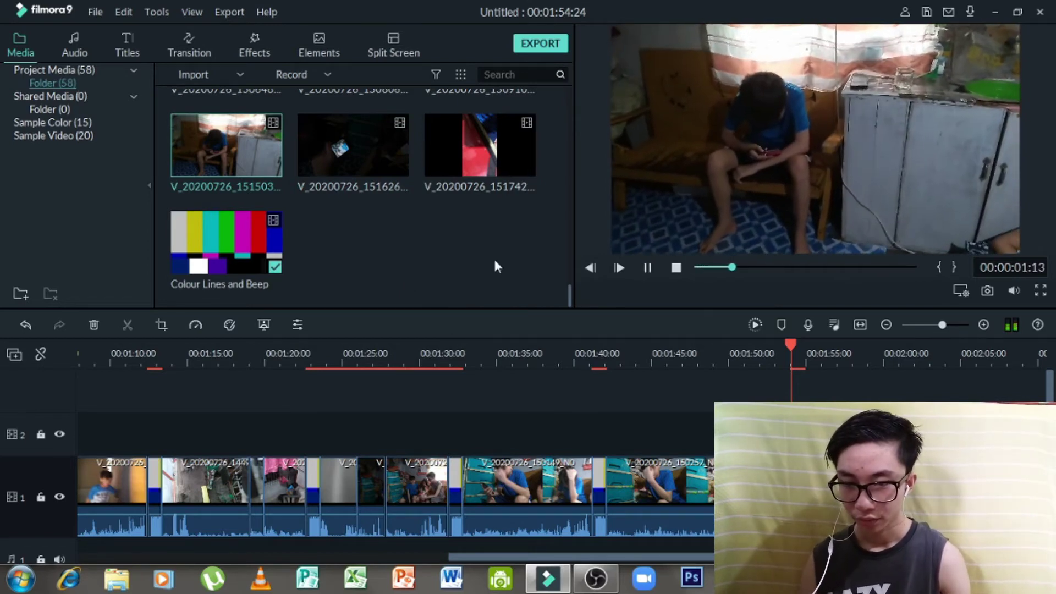
key("space")
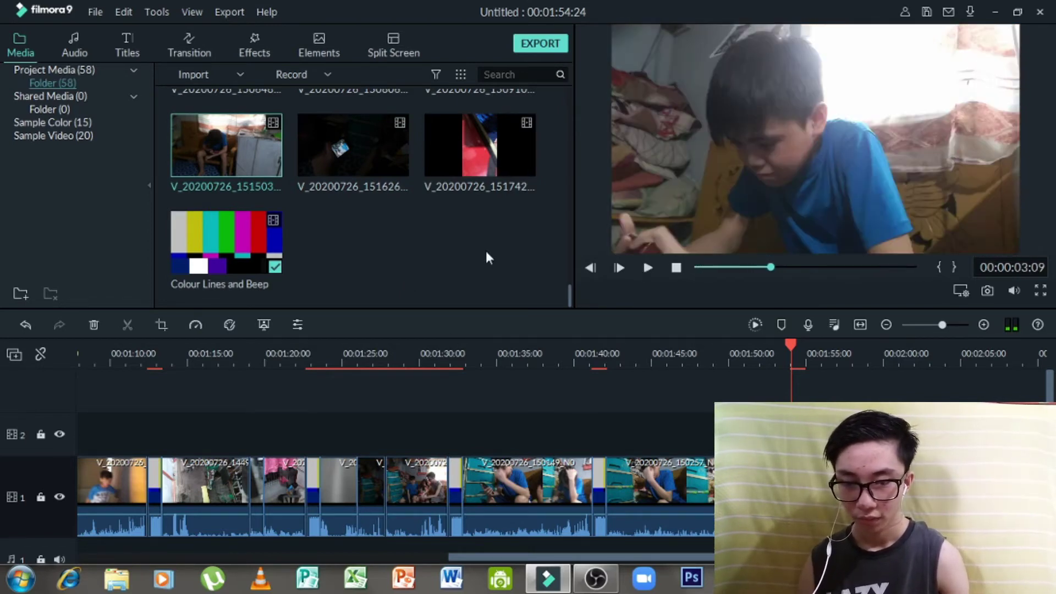
left_click(774, 367)
key("space")
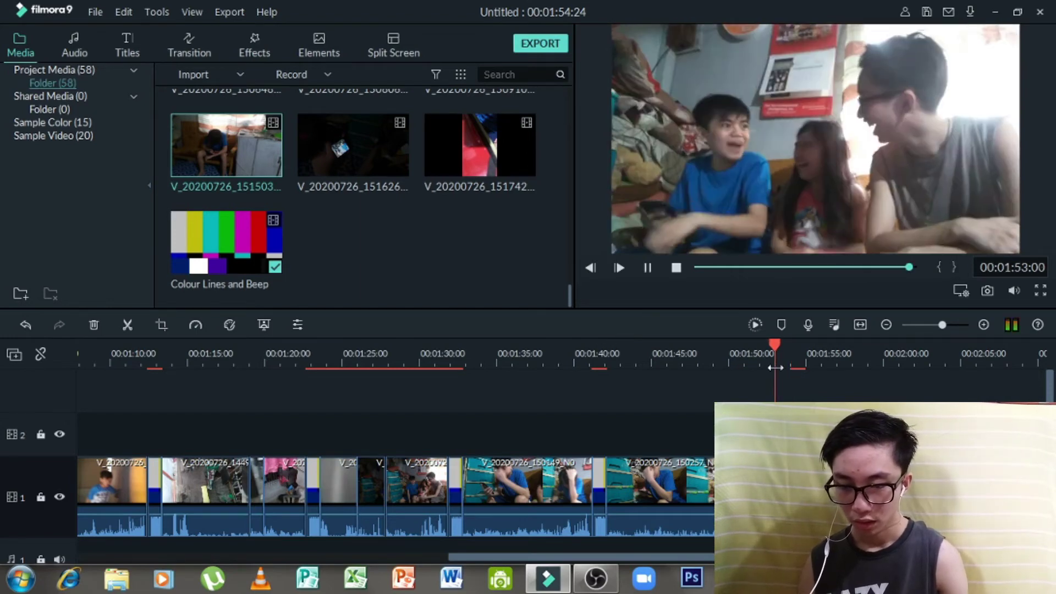